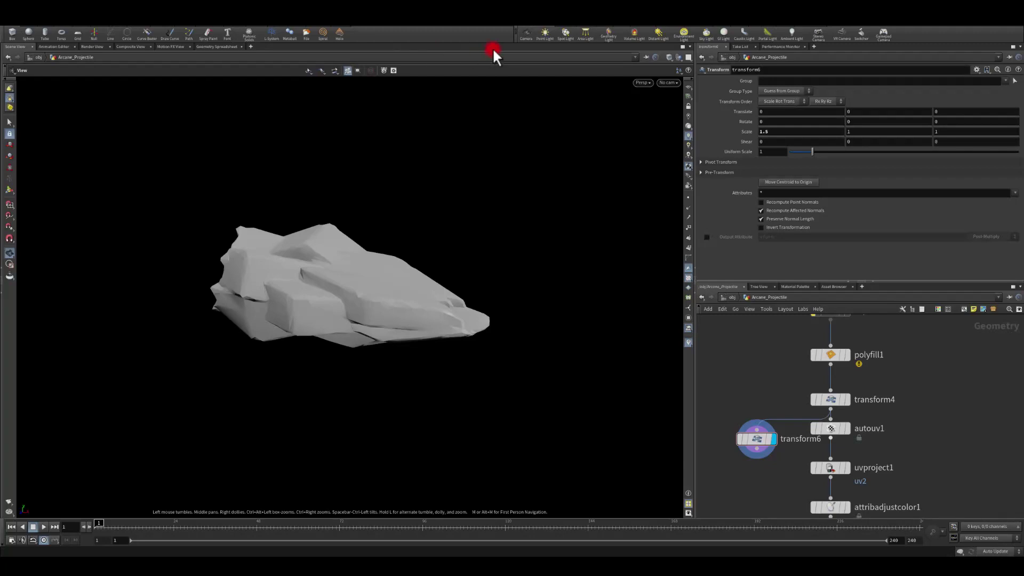
Step: Examine the finished projectile from several sides and compare its shape with transform6's X scale at 1 and at 1.5
mouse_move(485, 222)
mouse_down()
mouse_move(482, 213)
mouse_move(503, 227)
mouse_up()
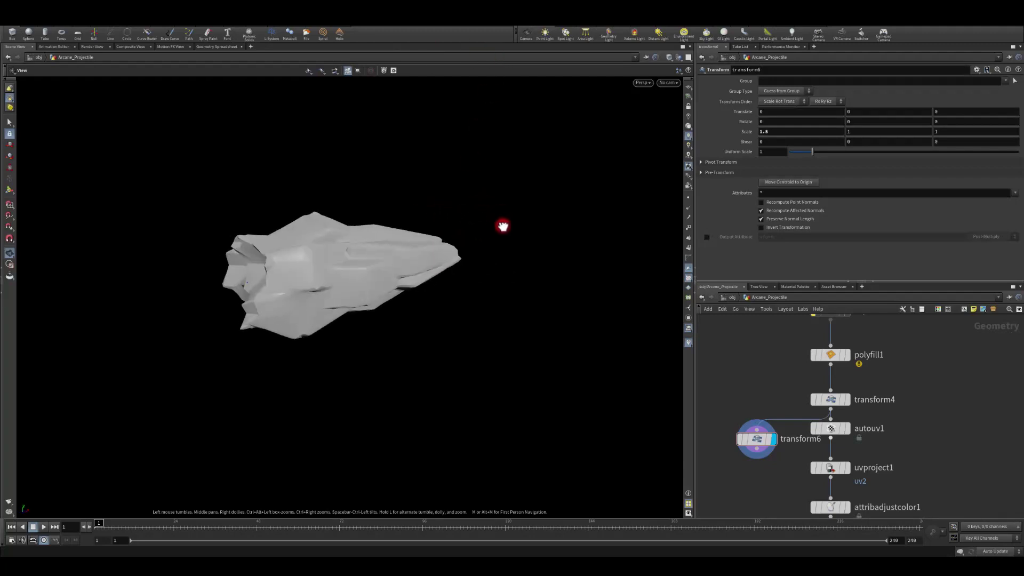
drag(511, 190, 326, 199)
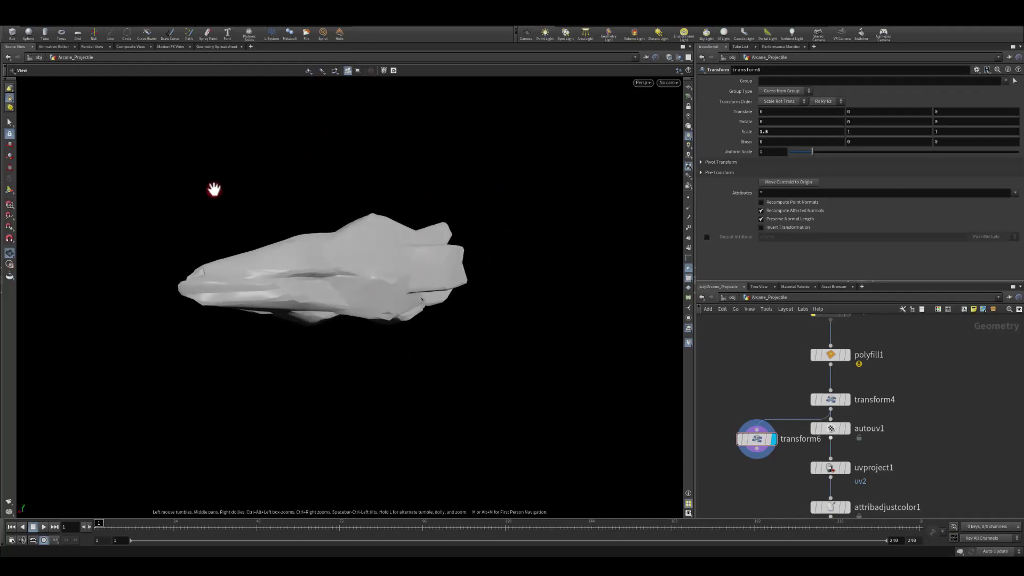
drag(202, 204, 605, 331)
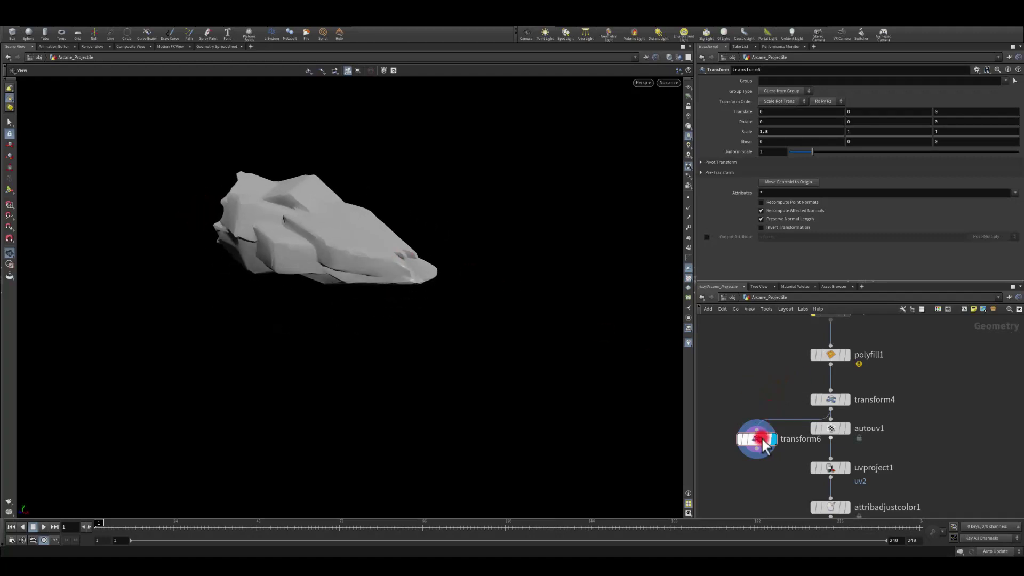
drag(757, 441, 752, 444)
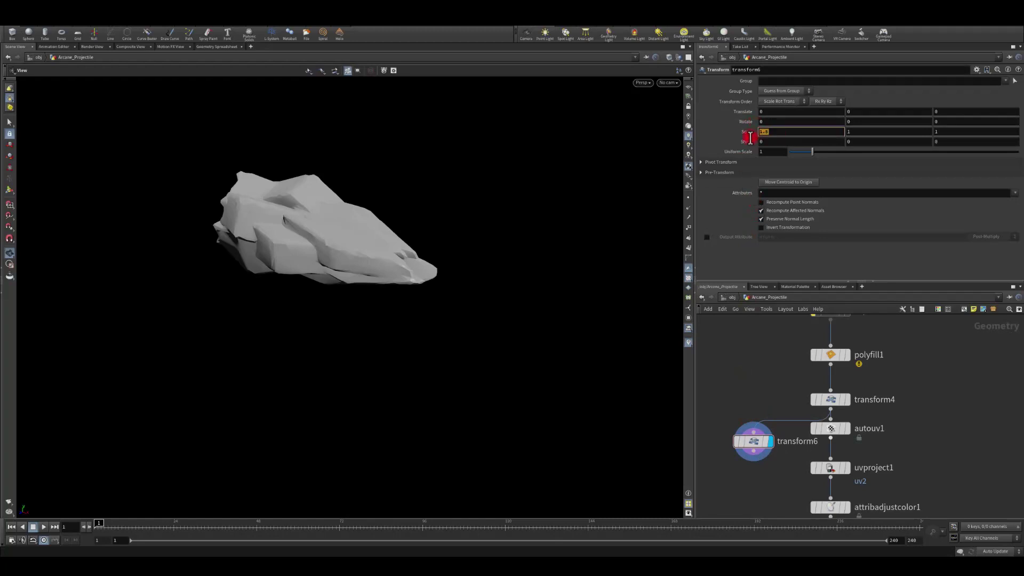
drag(450, 137, 542, 224)
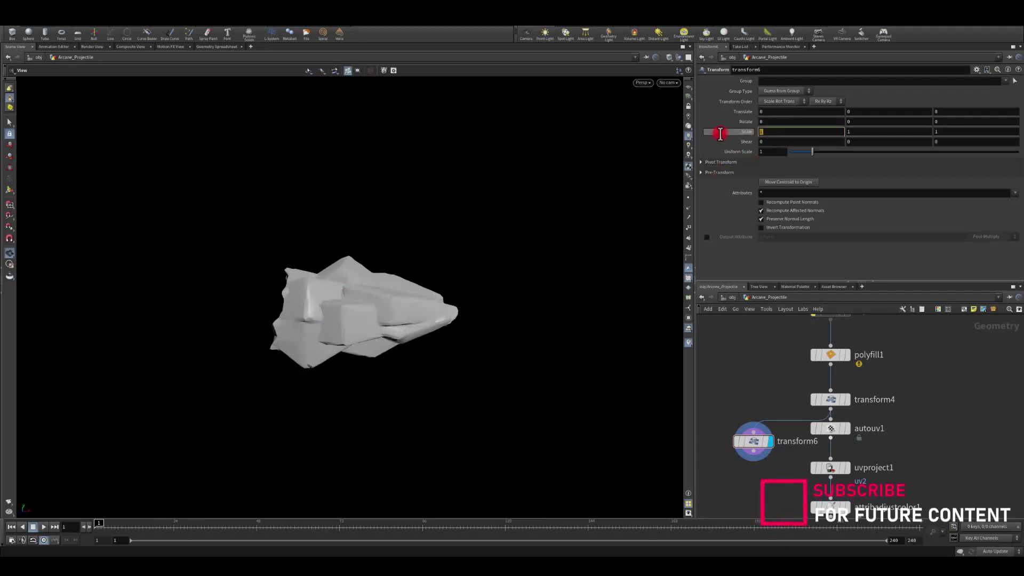
key(Return)
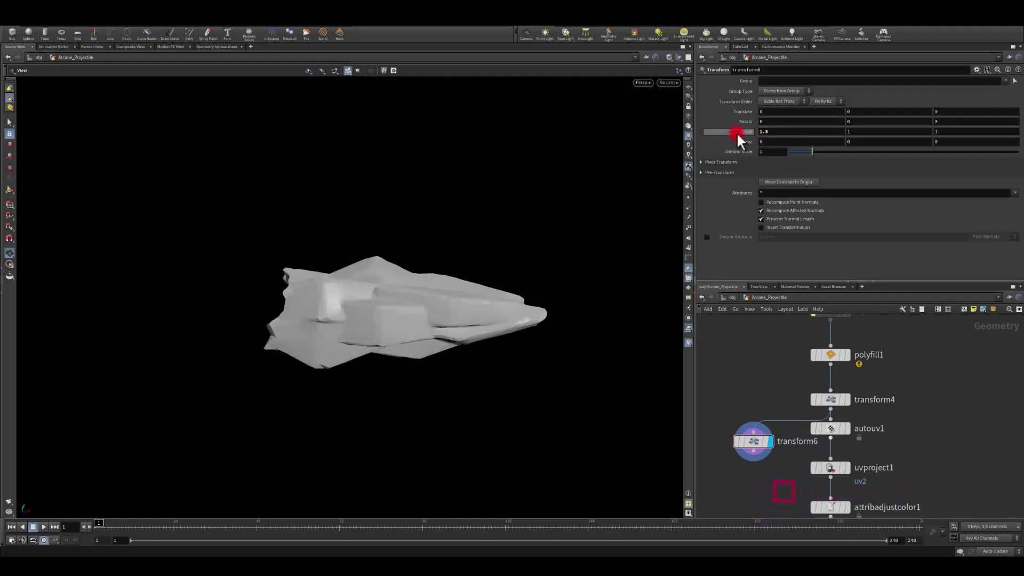
Step: Feed transform1 from sphere4 instead of box1 near the start of the Arcane_Projectile network and inspect the reshaped projectile
middle_drag(766, 314, 754, 426)
scroll(754, 427, down, 3)
middle_drag(759, 377, 782, 495)
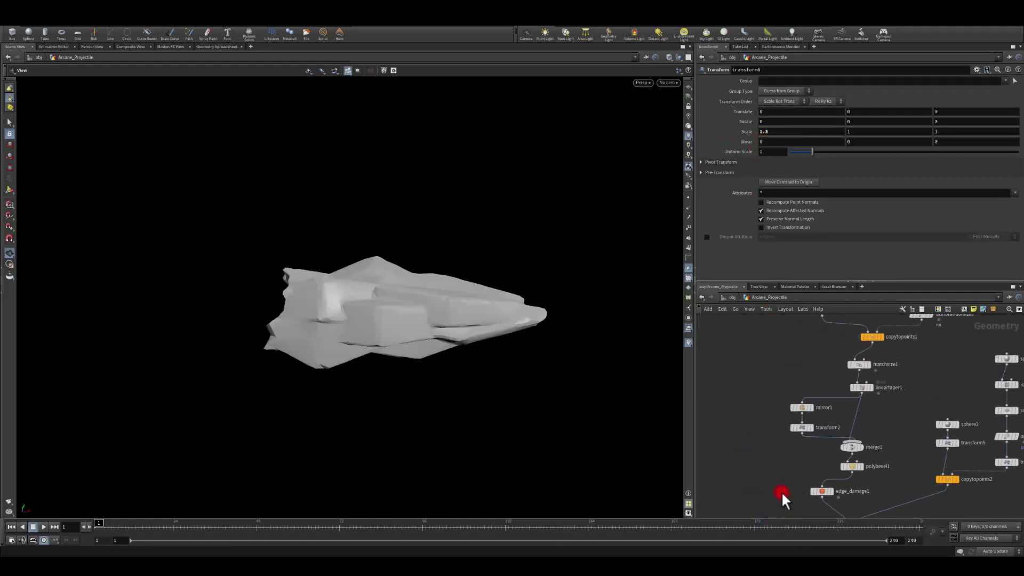
middle_drag(757, 358, 743, 454)
scroll(783, 406, up, 3)
drag(769, 403, 806, 427)
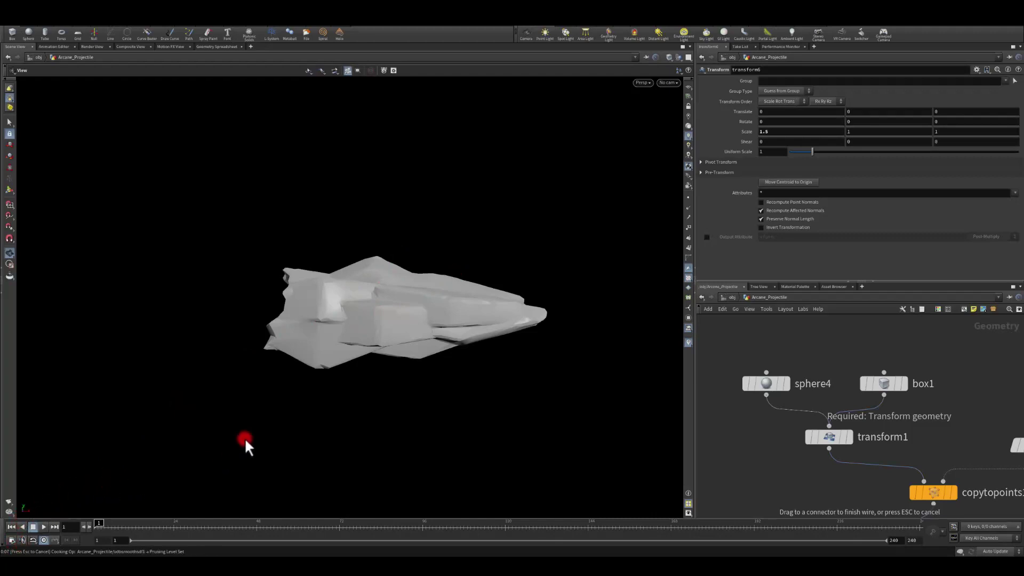
drag(523, 238, 405, 315)
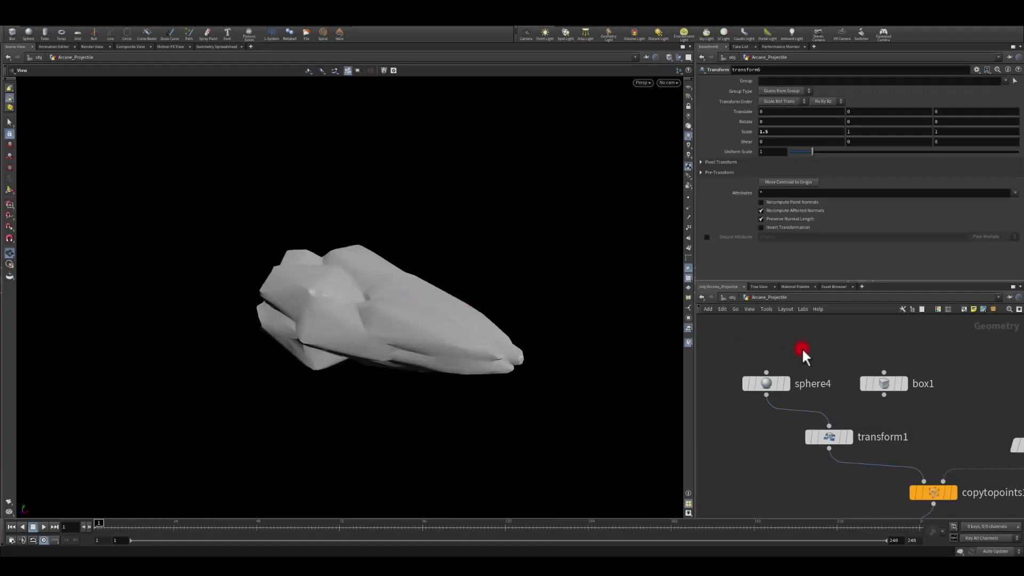
Step: Go up to the object level and create a new Geometry object below Arcane_Projectile
key(u)
drag(848, 415, 787, 379)
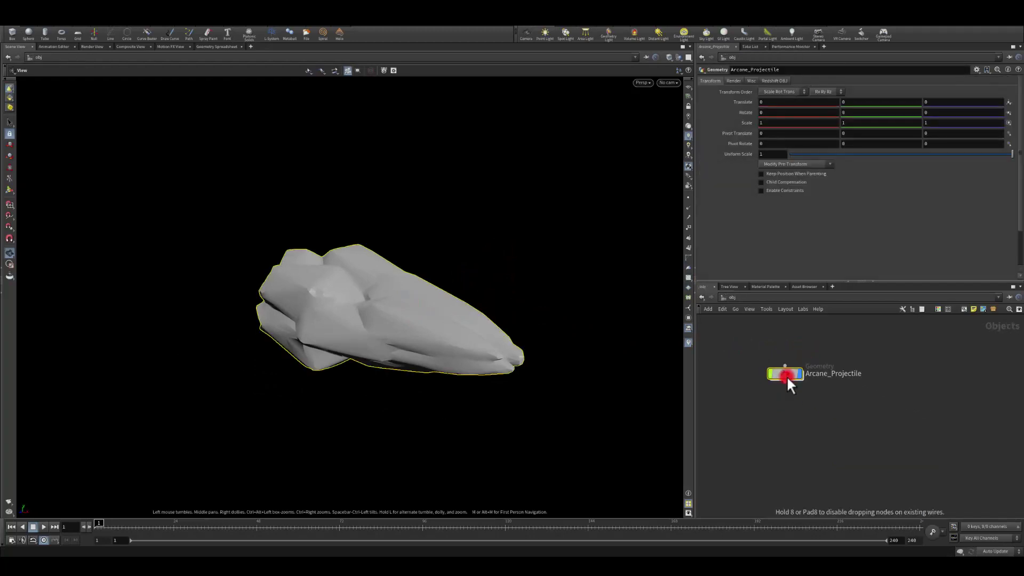
click(799, 410)
key(Tab)
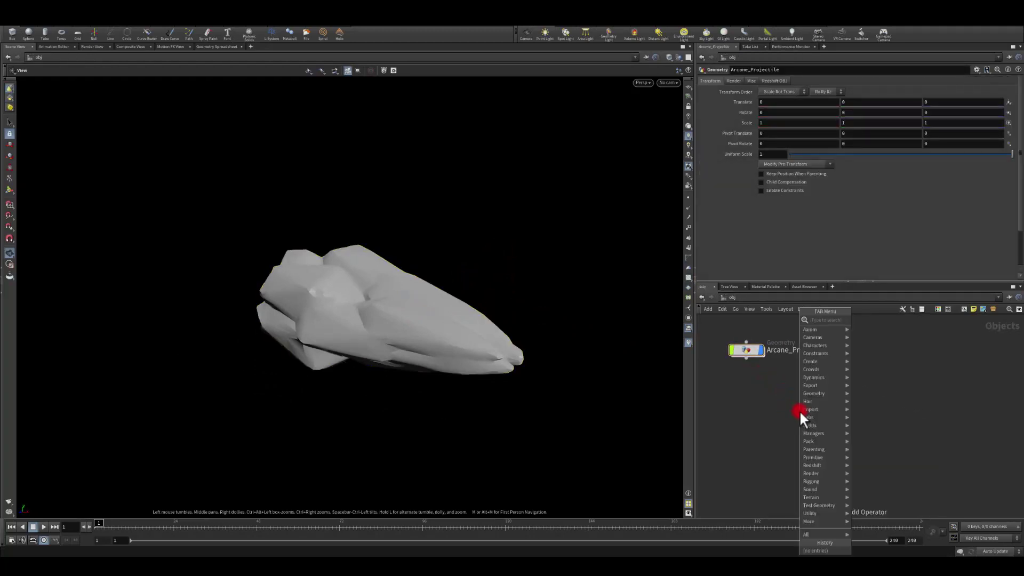
text(geo)
key(Return)
click(799, 411)
drag(799, 410, 820, 416)
Step: Hide the Arcane_Projectile object and rename the new Geometry object as Arcane_projectile_YT
click(853, 417)
click(792, 382)
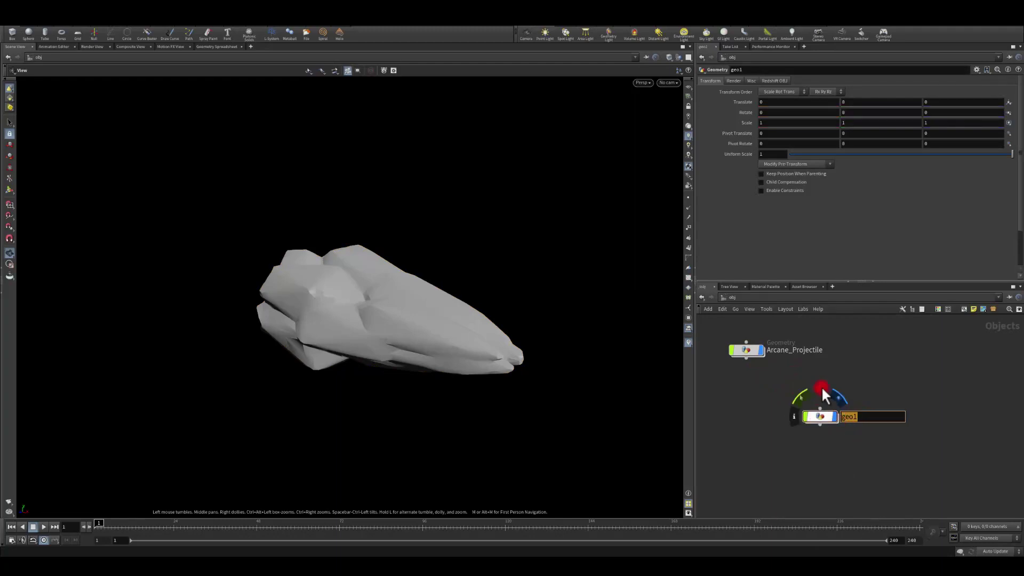
click(826, 388)
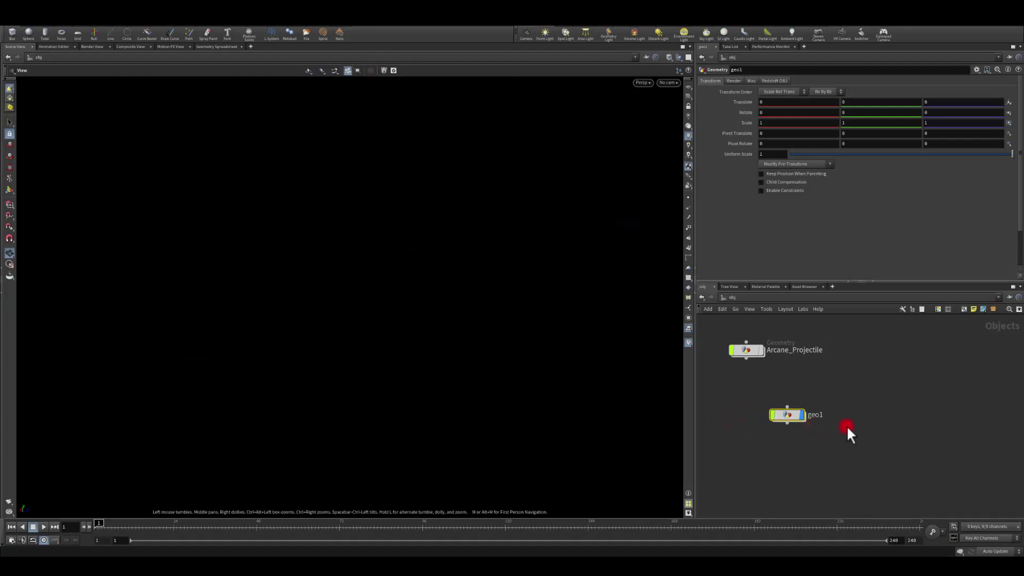
double_click(815, 415)
text(A)
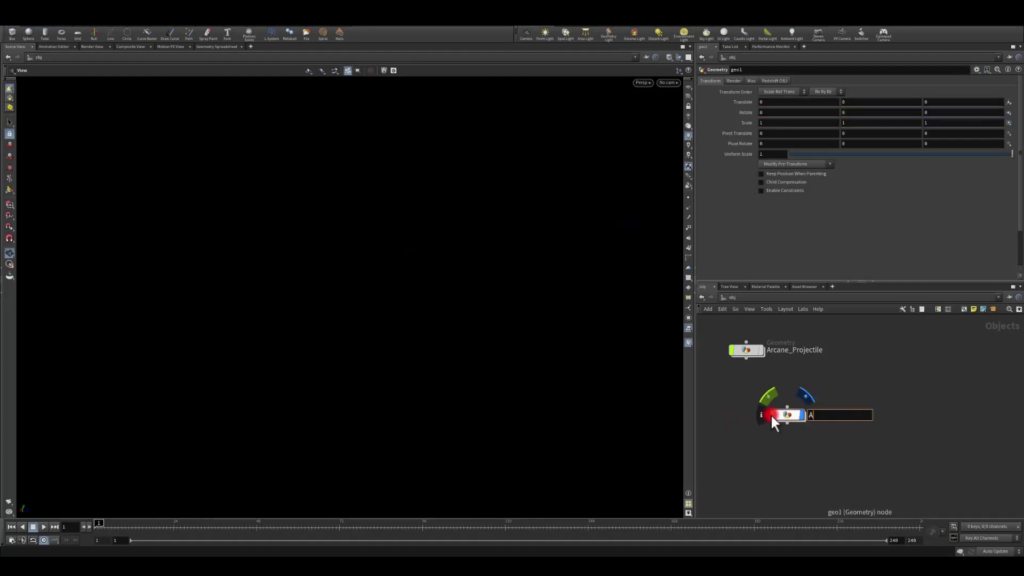
text(rcane_projectile_YT)
key(Return)
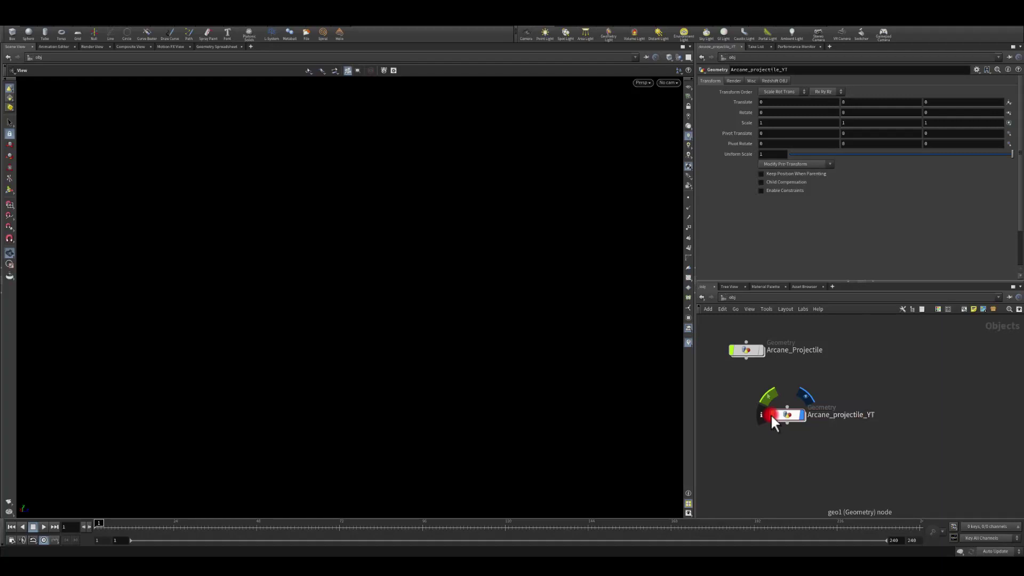
Step: Add a Box inside the Arcane_projectile_YT object and show the viewport's reference grid
double_click(782, 414)
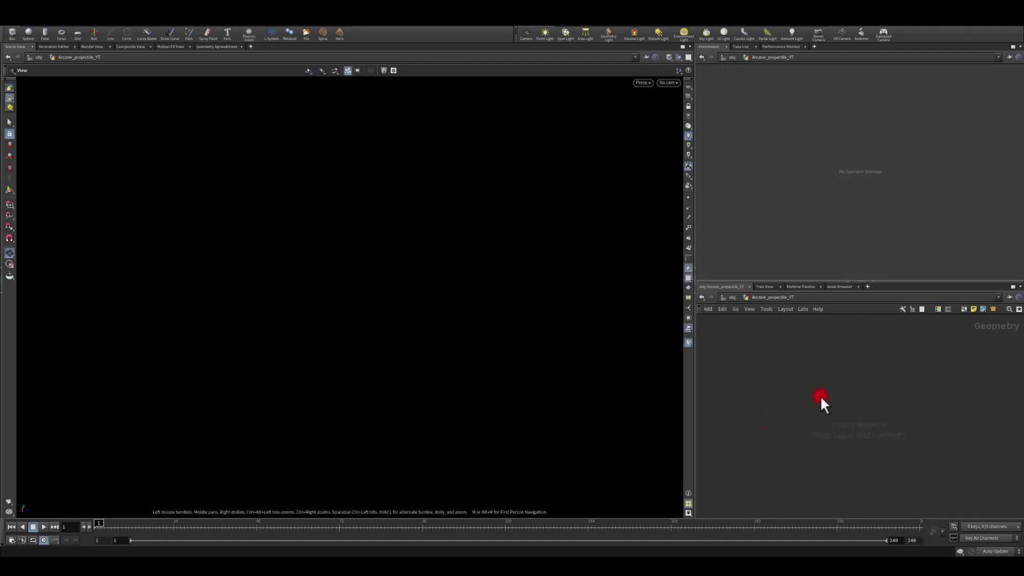
key(Tab)
text(line)
key(Return)
click(820, 395)
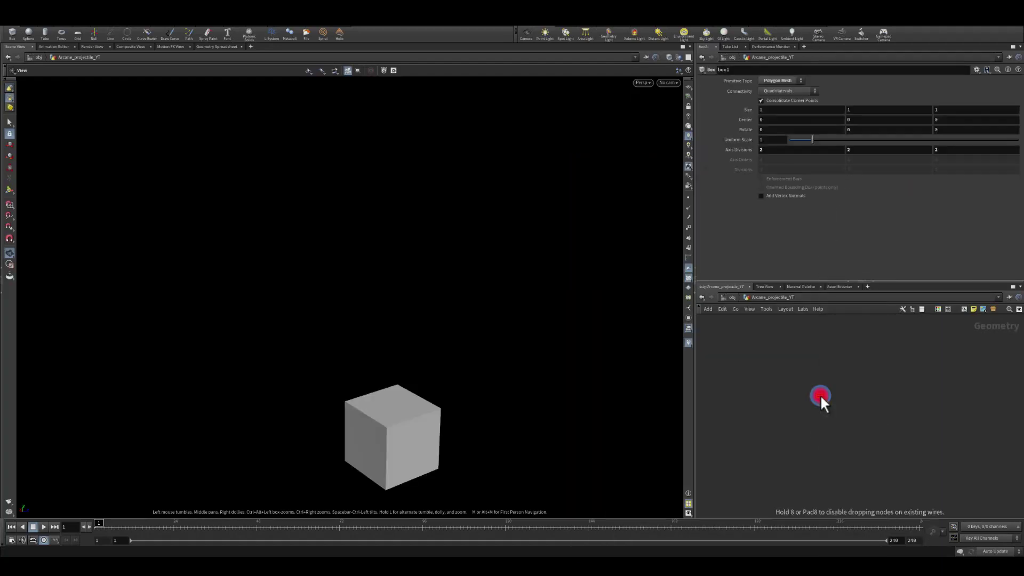
click(688, 87)
drag(412, 291, 507, 297)
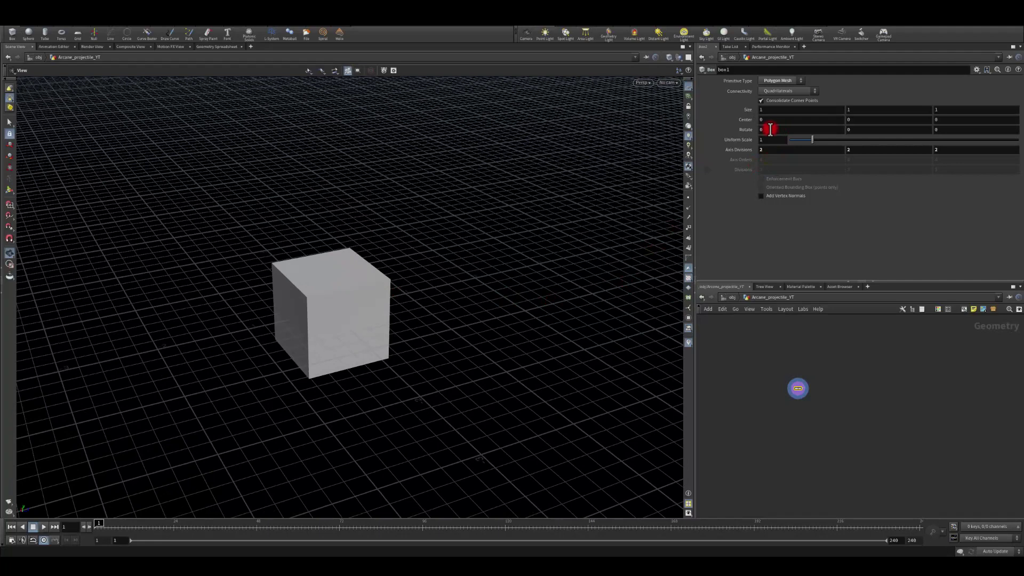
Step: Set the box's X rotation to 45 degrees
text(45)
key(Return)
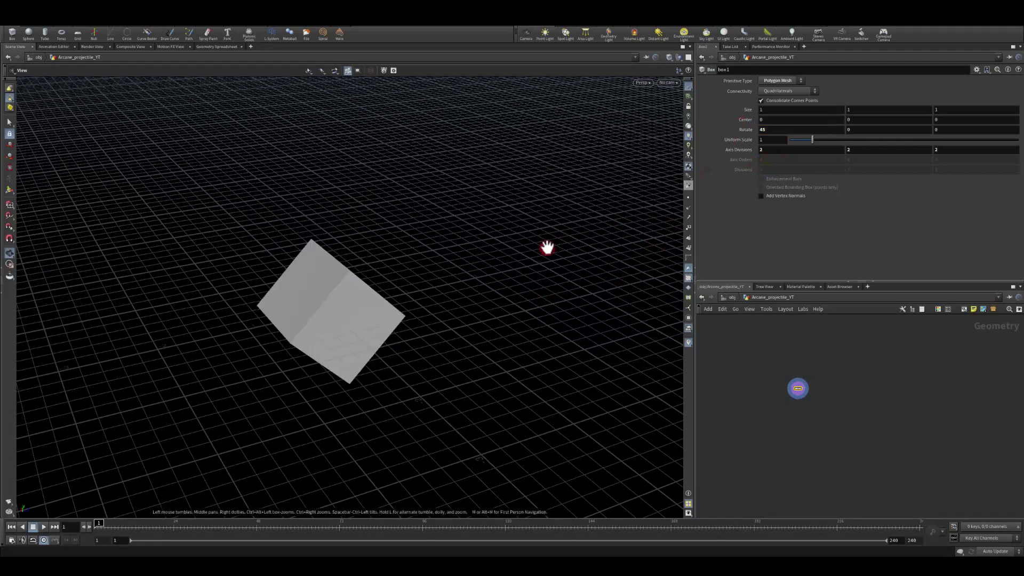
drag(547, 245, 506, 250)
scroll(789, 402, up, 5)
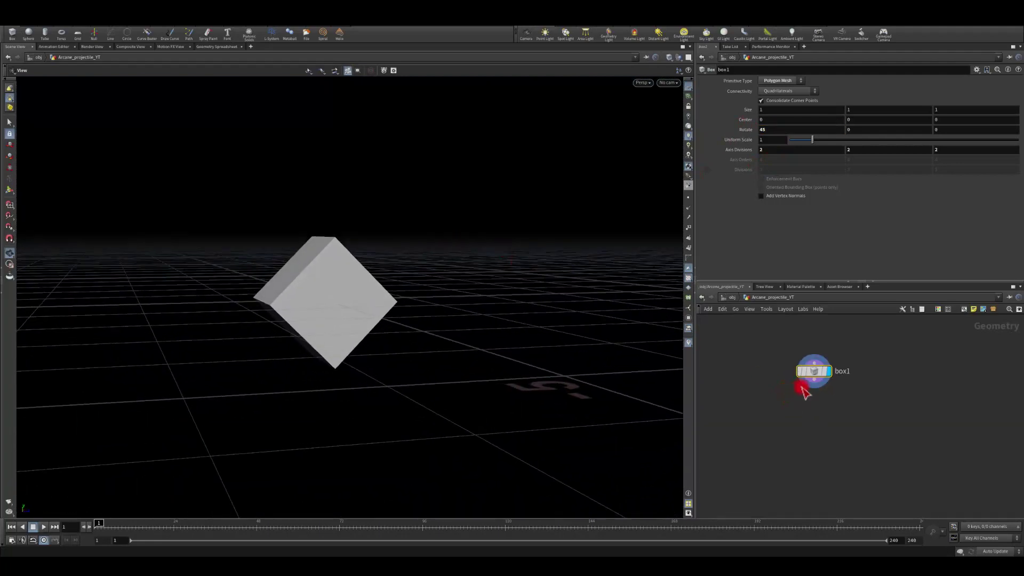
Step: Add a Transform node after box1 and set its Y scale to 1.5
drag(782, 403, 773, 430)
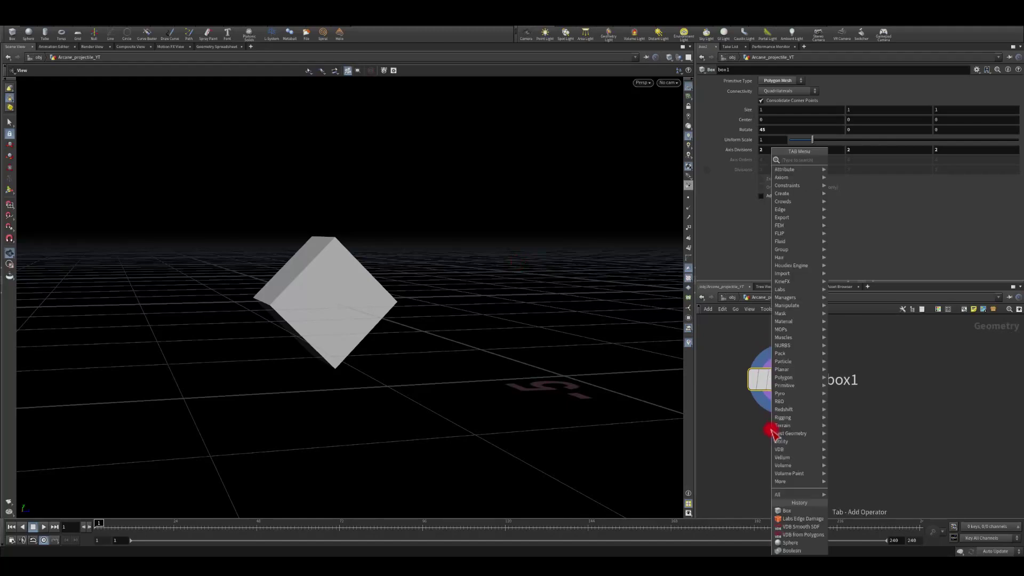
text(trans)
key(Return)
click(773, 430)
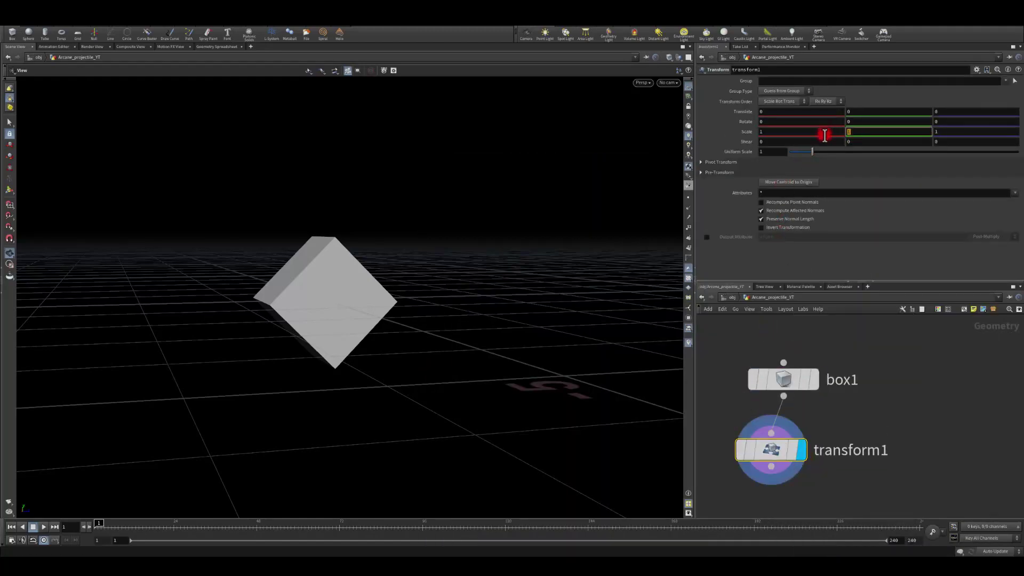
text(1.5)
key(Return)
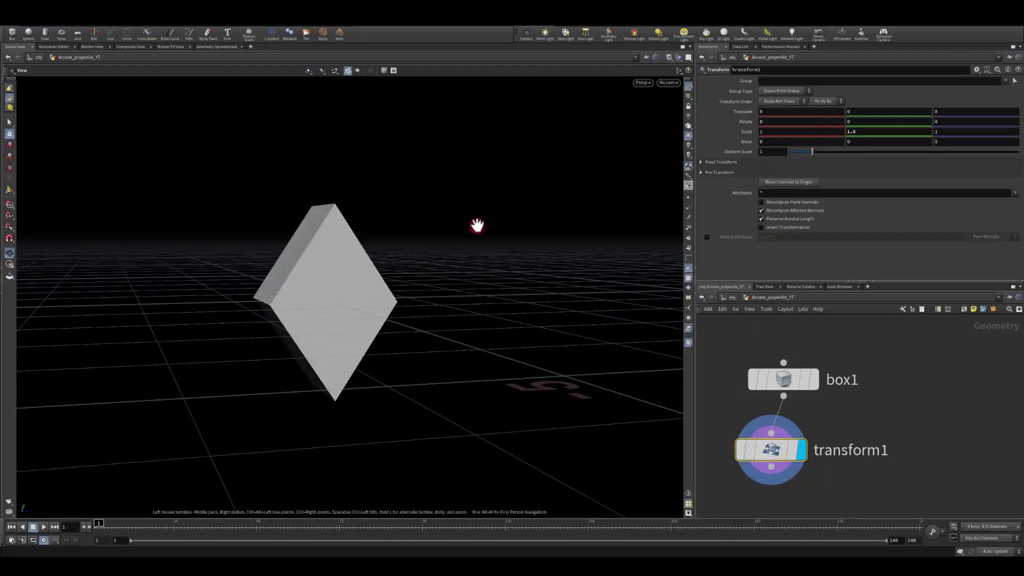
drag(476, 224, 361, 254)
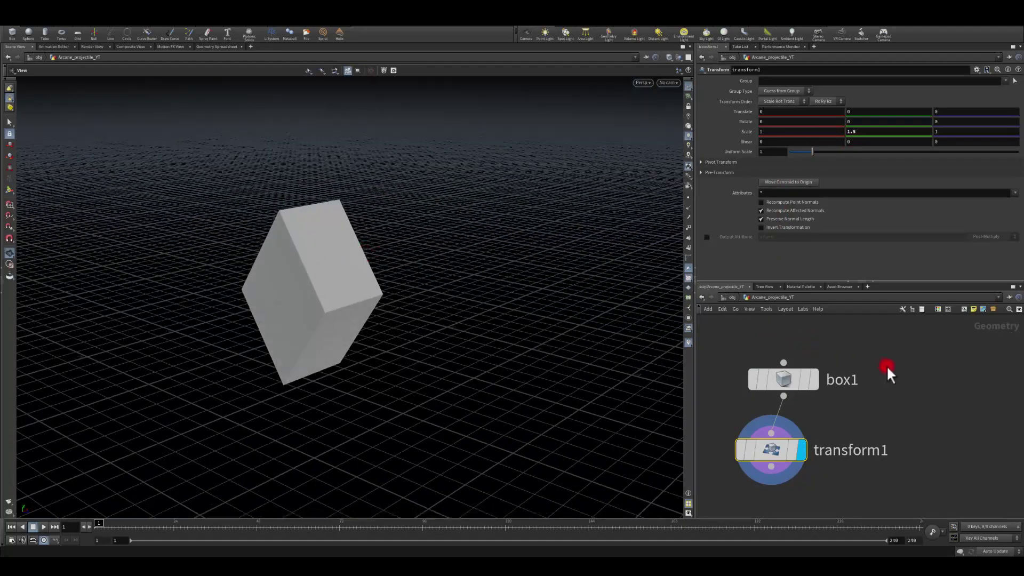
Step: Add a Copy to Points node below transform1 and wire transform1 into its first input
scroll(889, 369, down, 3)
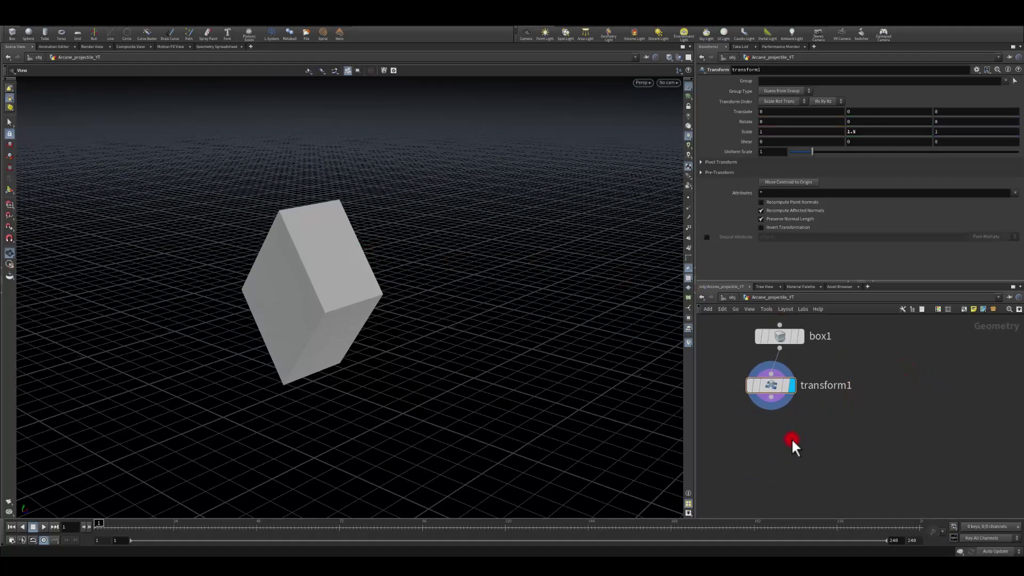
key(Tab)
text(copytop)
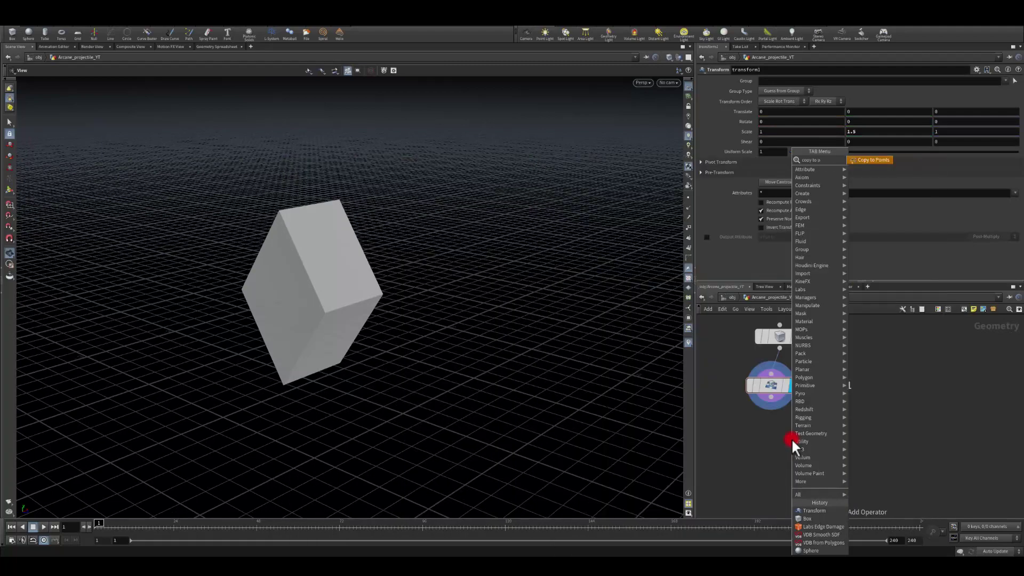
key(Return)
click(791, 438)
drag(782, 424, 775, 403)
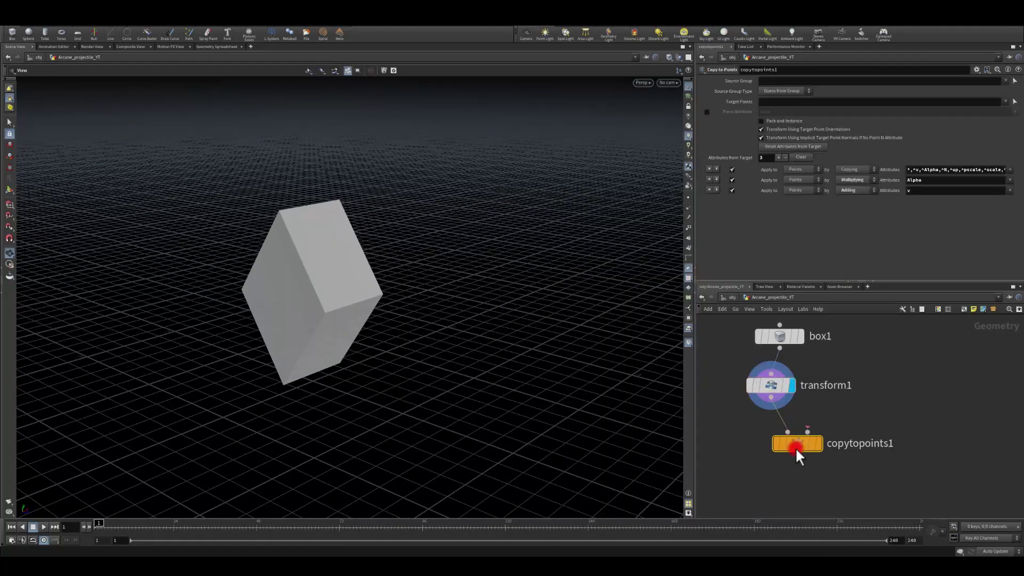
drag(795, 447, 810, 466)
middle_drag(898, 382, 849, 430)
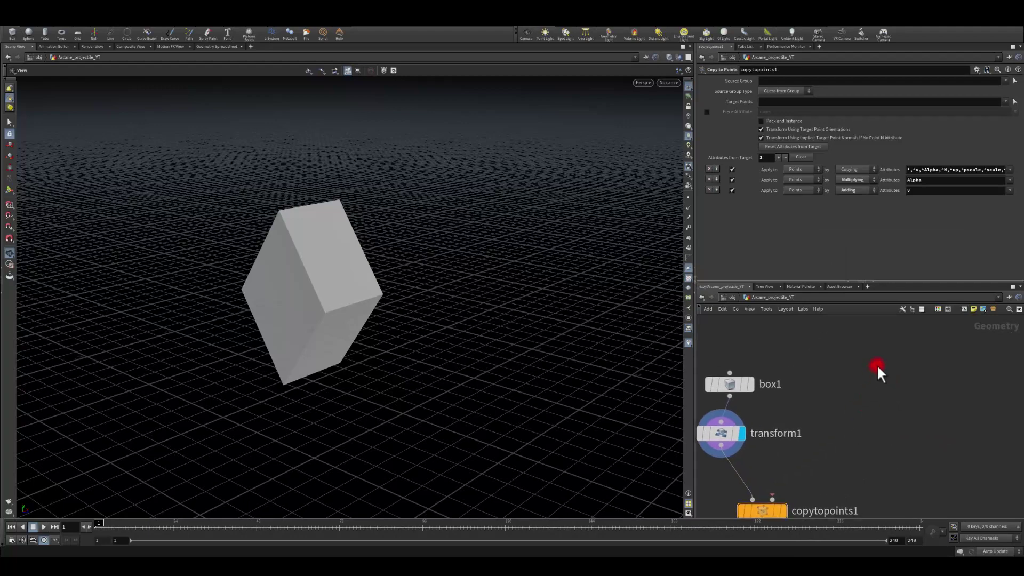
key(Tab)
text(add)
key(Return)
click(877, 364)
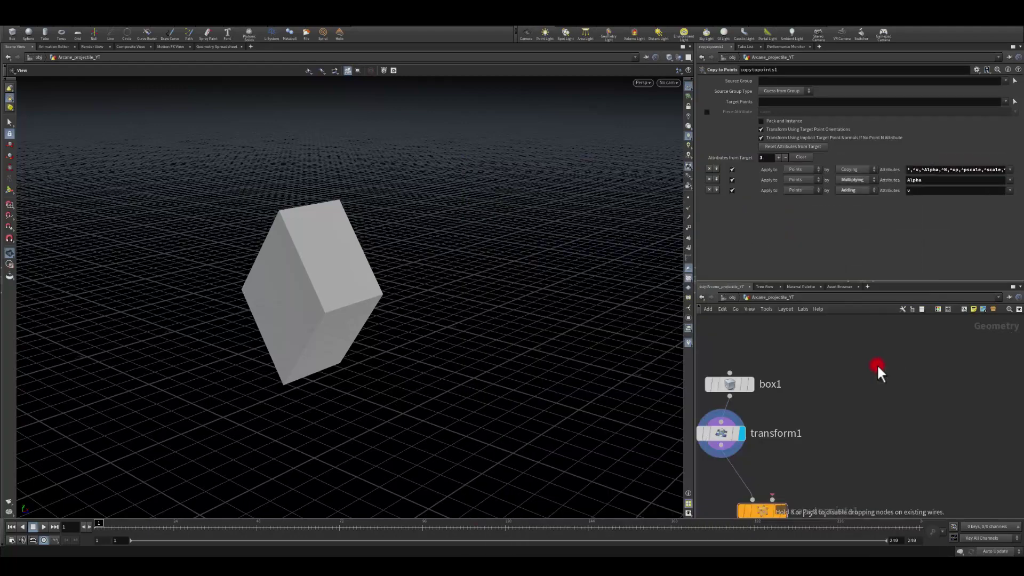
click(877, 367)
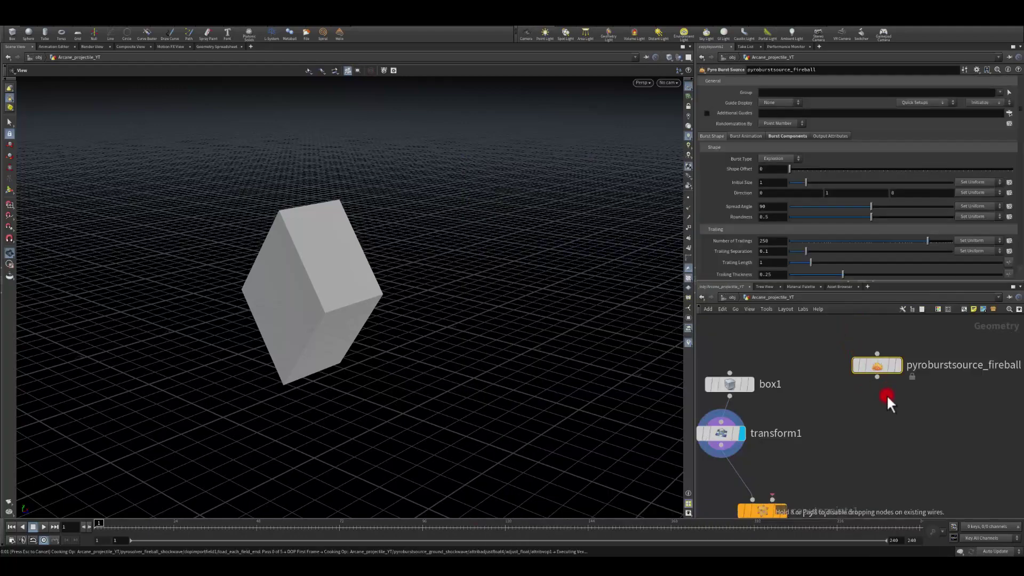
scroll(820, 364, down, 8)
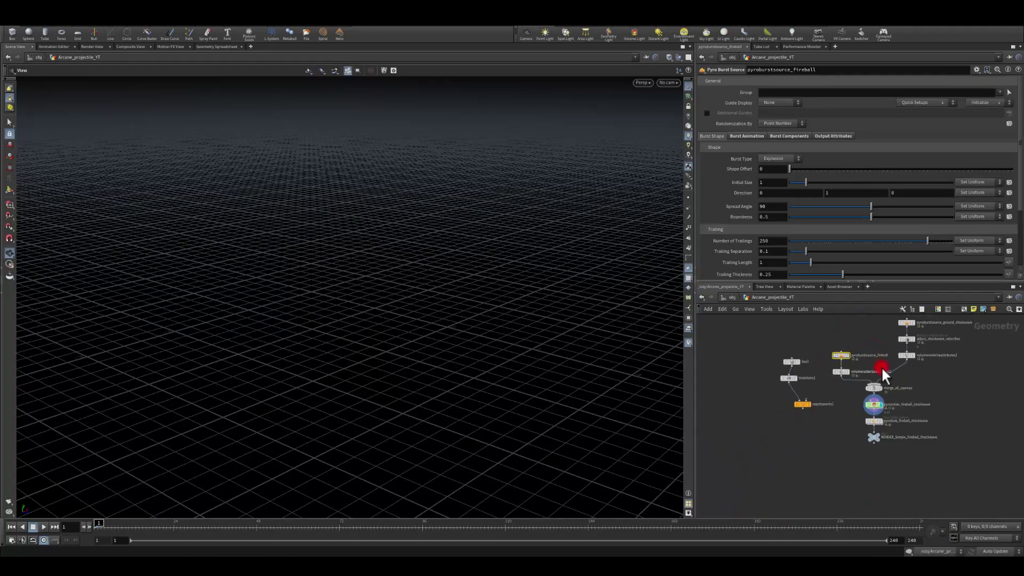
drag(841, 454, 835, 455)
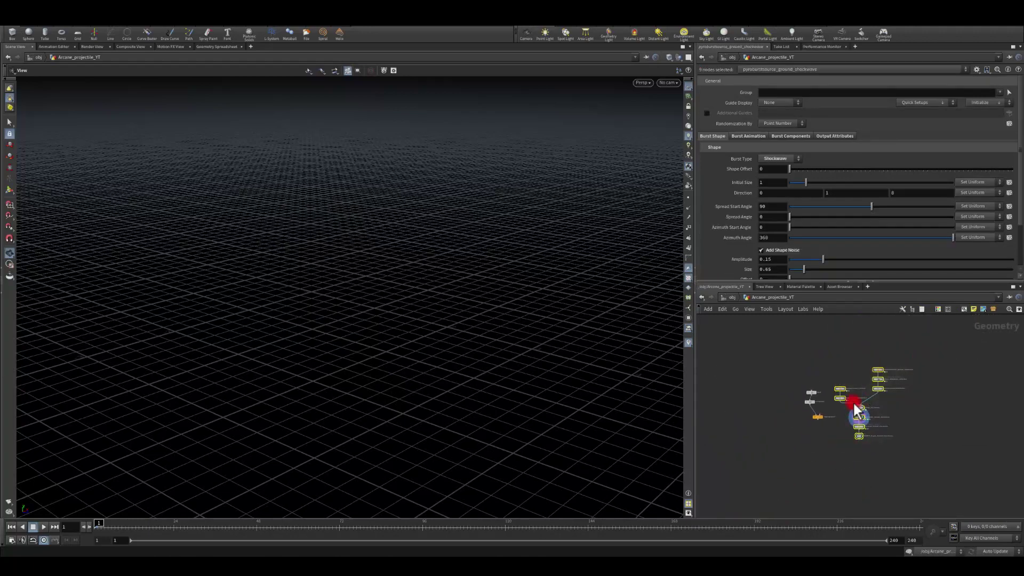
key(Delete)
Step: Add a Sphere node beside the box branch of the network
scroll(849, 400, up, 8)
key(Tab)
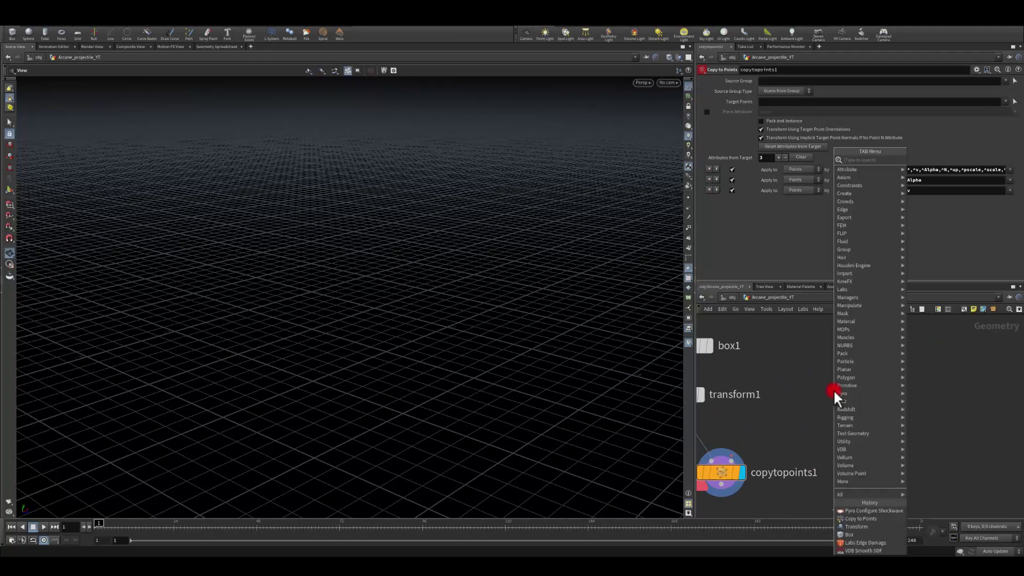
text(sphere)
key(Return)
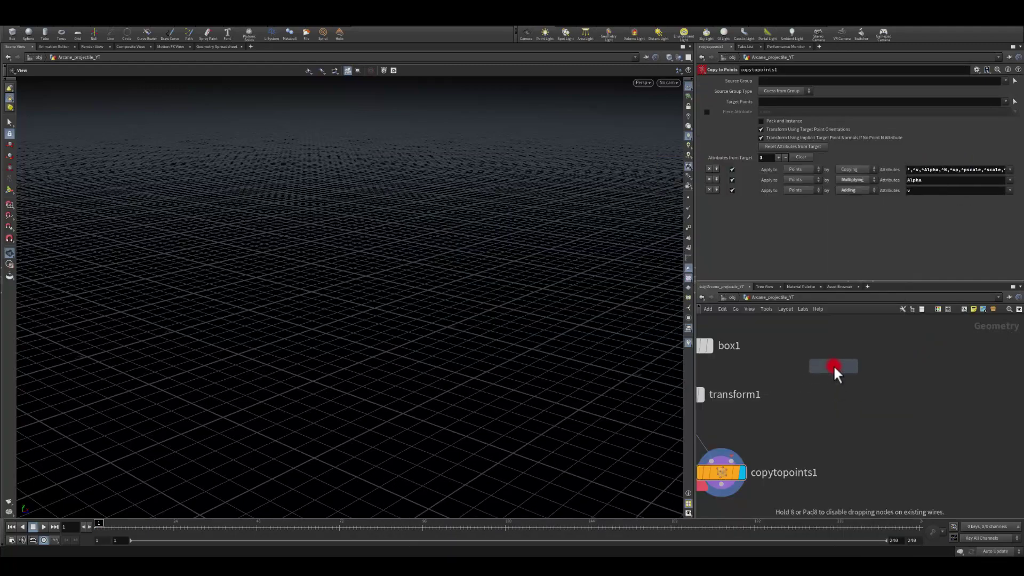
click(834, 365)
Step: Place sphere1 and add an IsoOffset node below it, wired to the sphere's output
click(833, 375)
key(Tab)
text(iso)
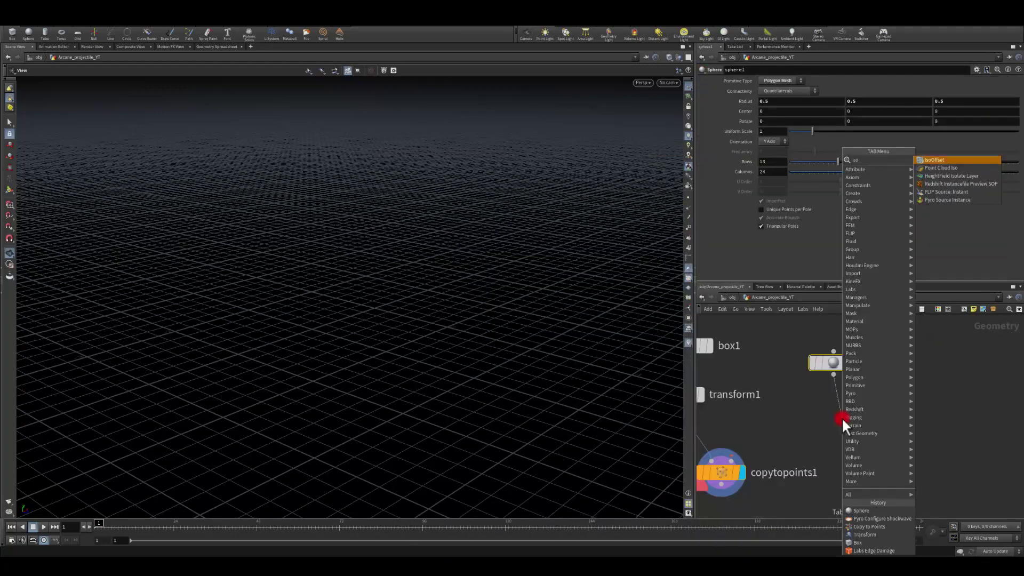
key(Return)
click(842, 408)
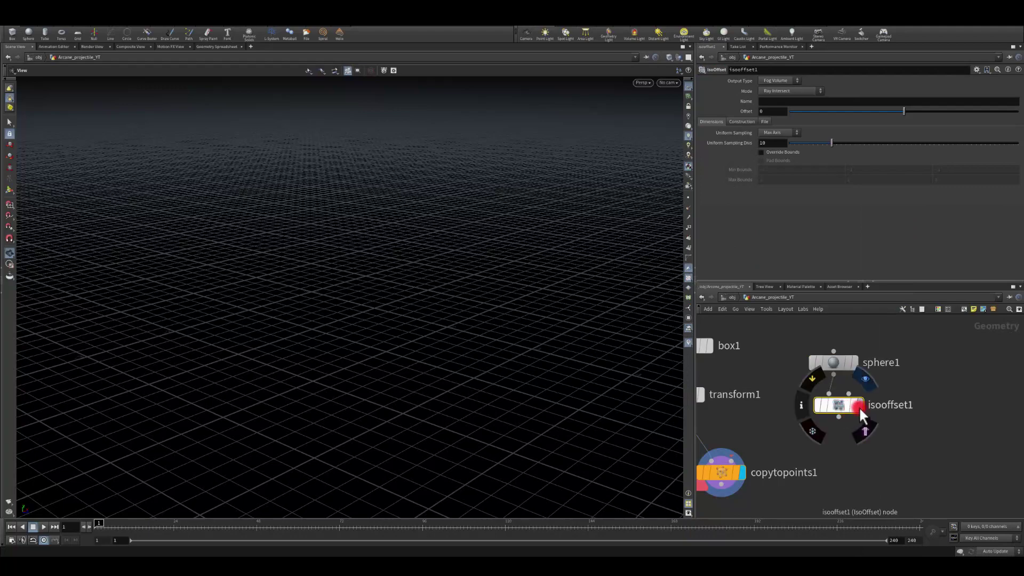
Step: Display isooffset1 and set its Uniform Sampling Divs to 30
click(859, 406)
click(689, 85)
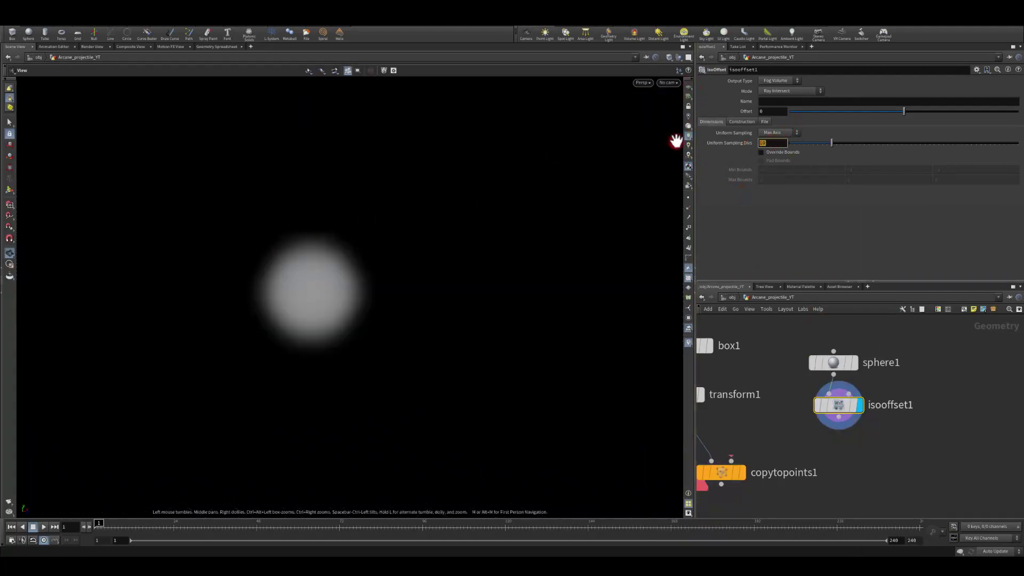
text(30)
key(Return)
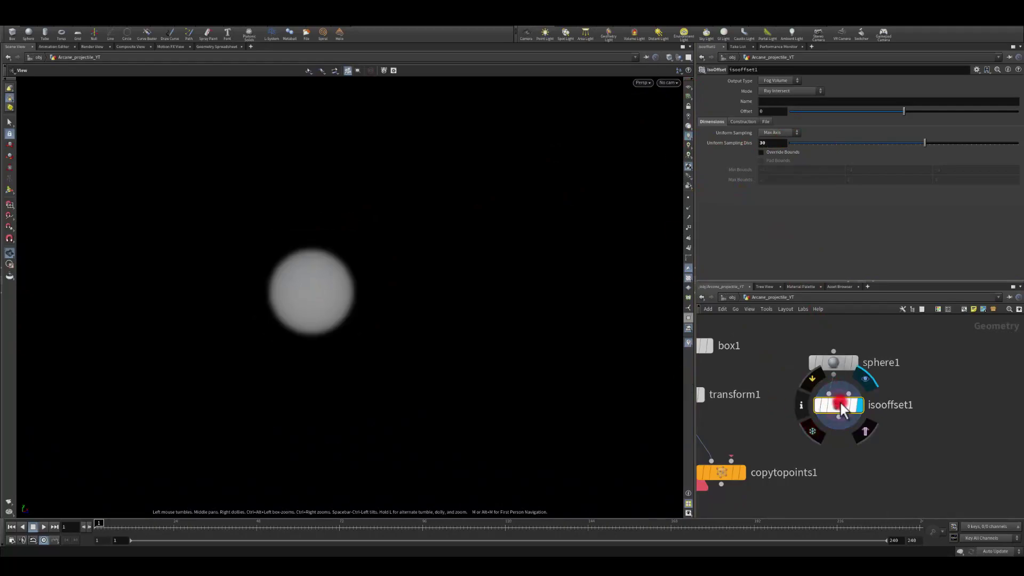
Step: Add a Scatter node below isooffset1, fed by the fog volume
click(839, 418)
click(859, 453)
text(scatt)
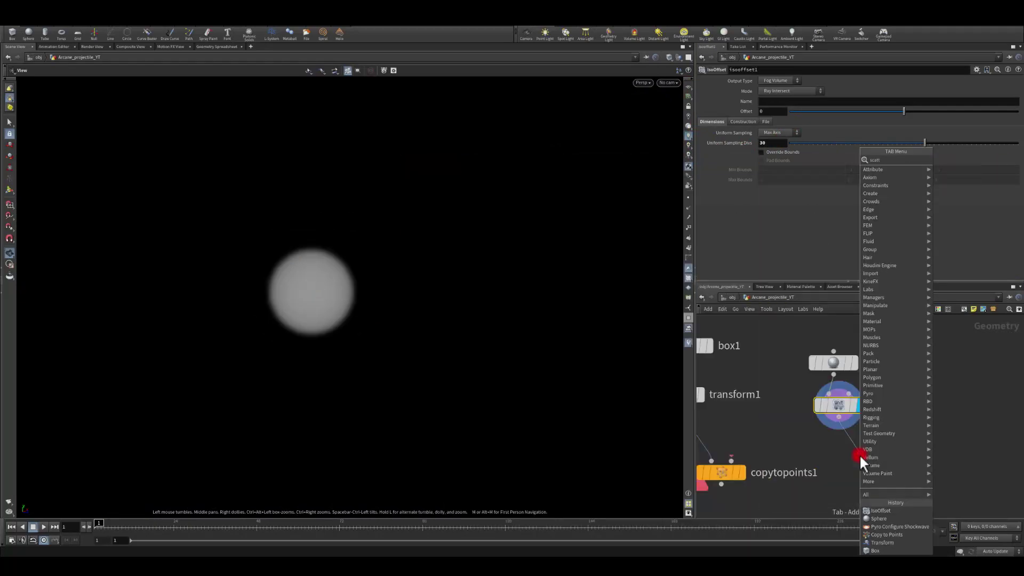
key(Return)
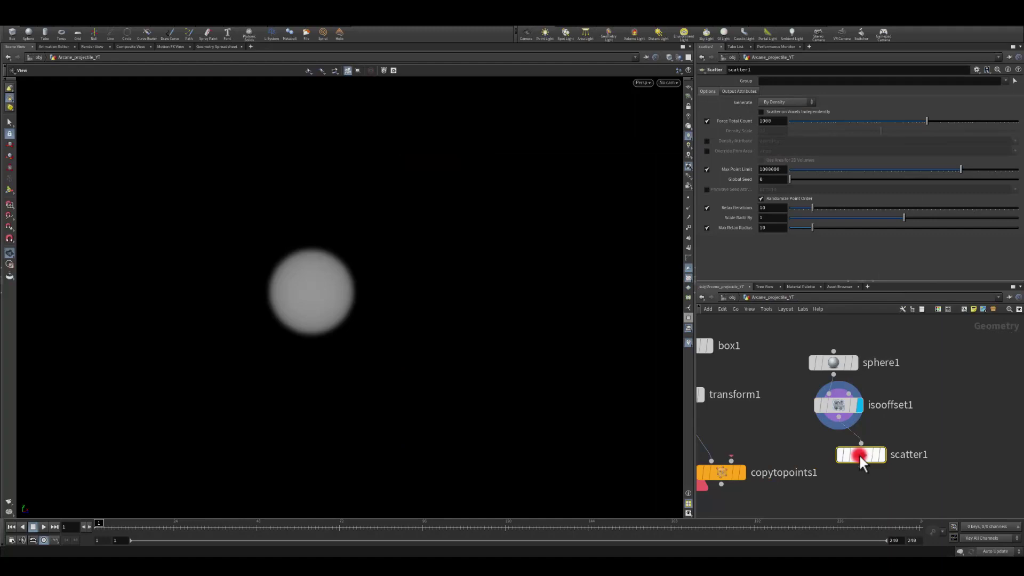
click(859, 462)
Step: Set scatter1's Force Total Count to 20, wire it into copytopoints1's second input and display copytopoints1
click(865, 454)
click(739, 472)
click(743, 475)
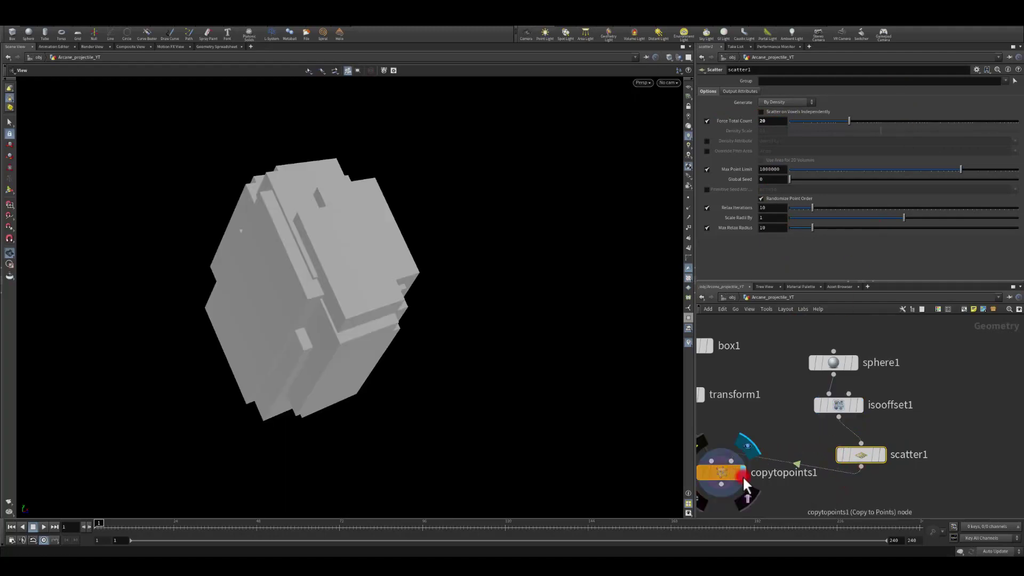
drag(448, 327, 315, 318)
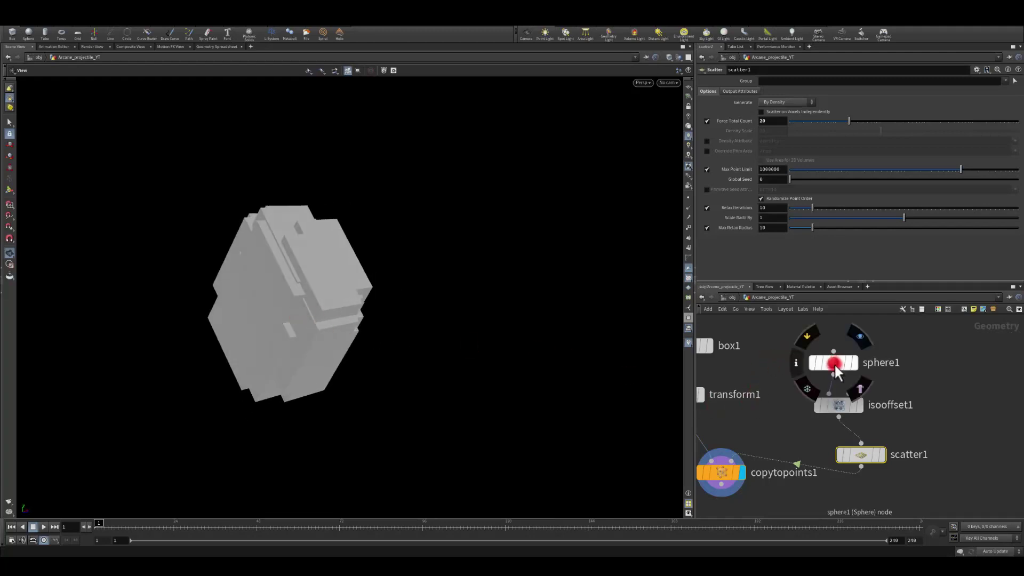
Step: Stretch sphere1 vertically by setting its Y radius to 1
click(834, 363)
text(1)
key(Return)
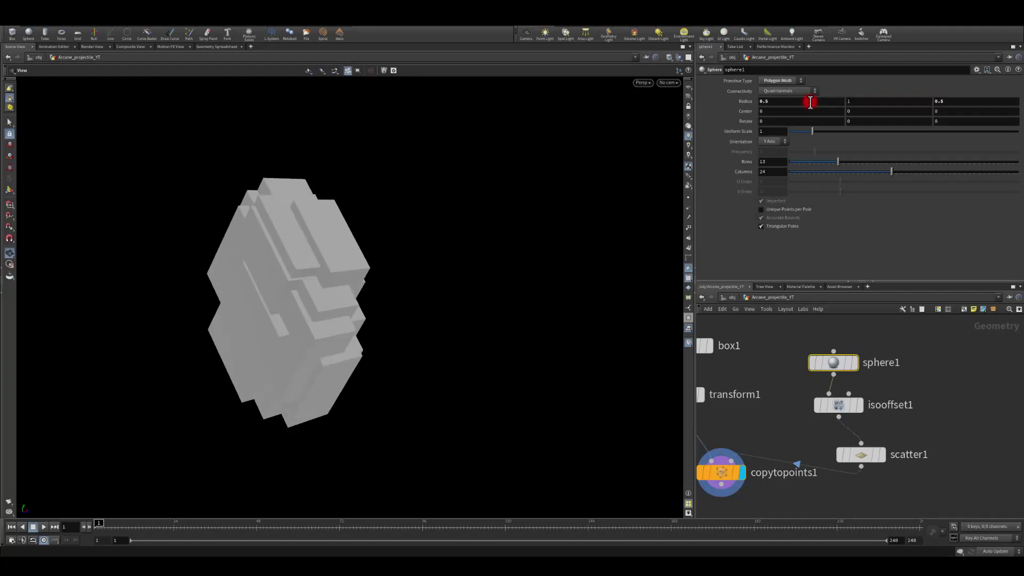
drag(223, 301, 270, 313)
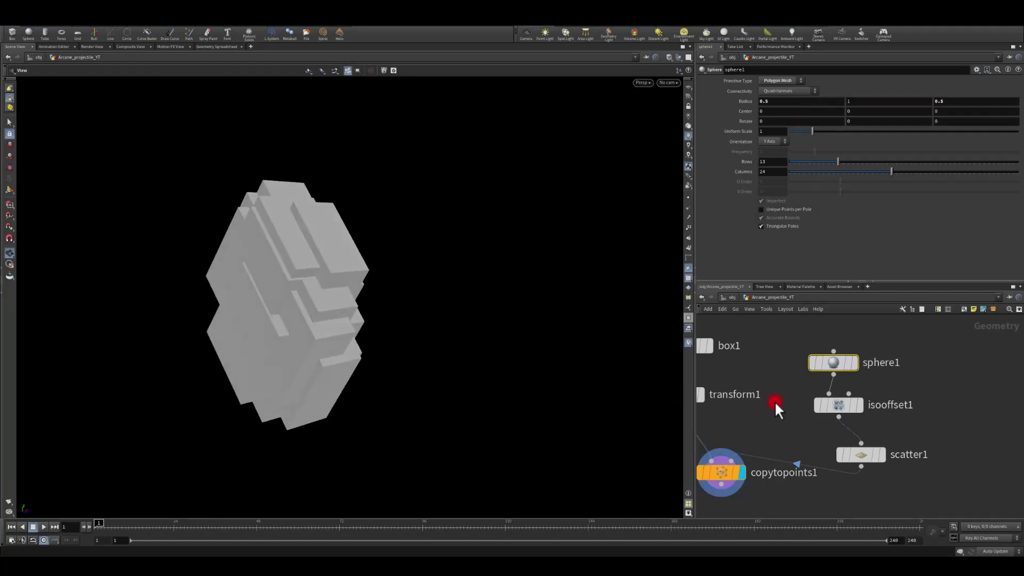
Step: Make room above copytopoints1 and add an Attribute Randomize node below scatter1
middle_drag(765, 462, 799, 383)
drag(757, 391, 752, 464)
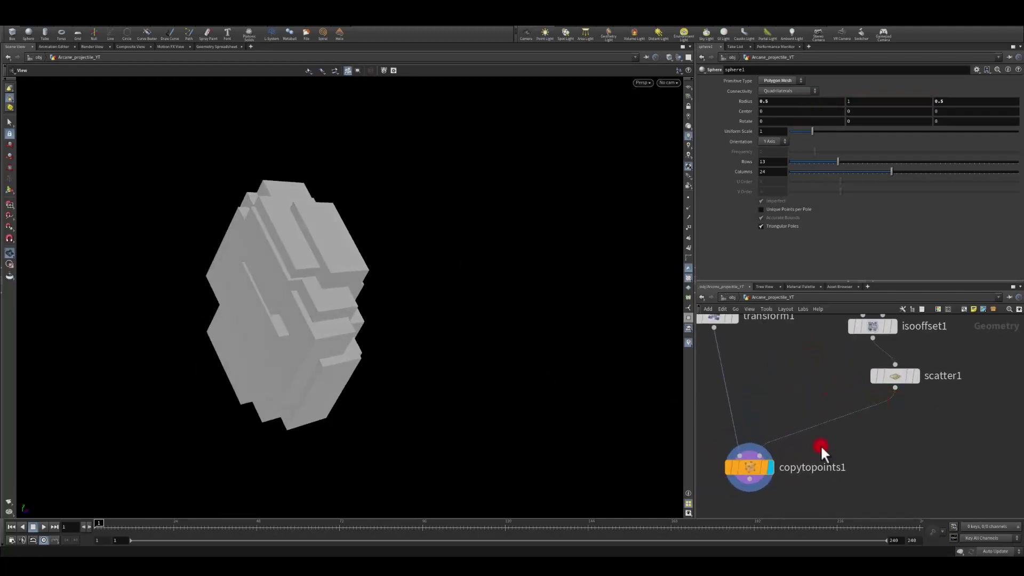
key(Tab)
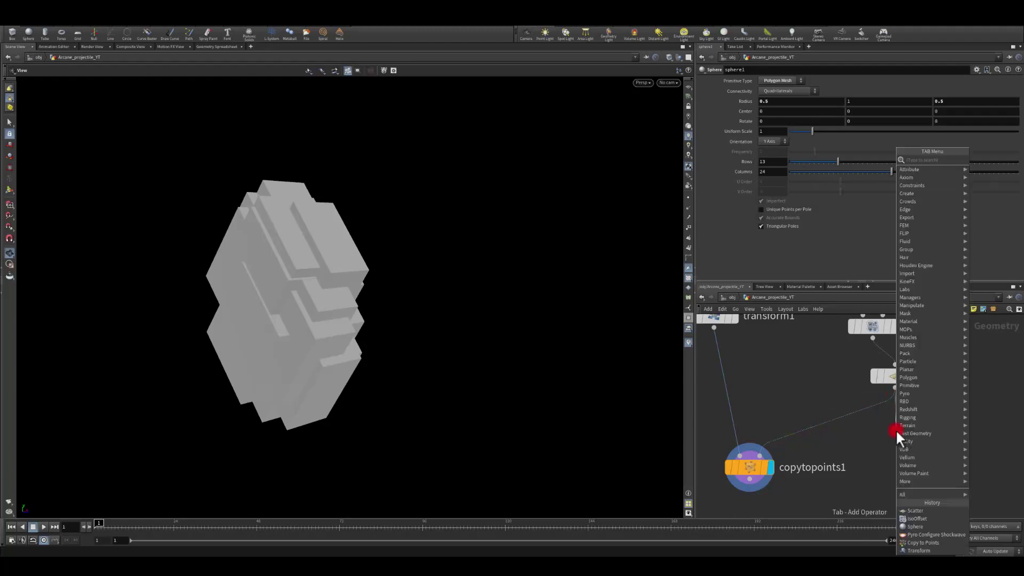
text(att ran)
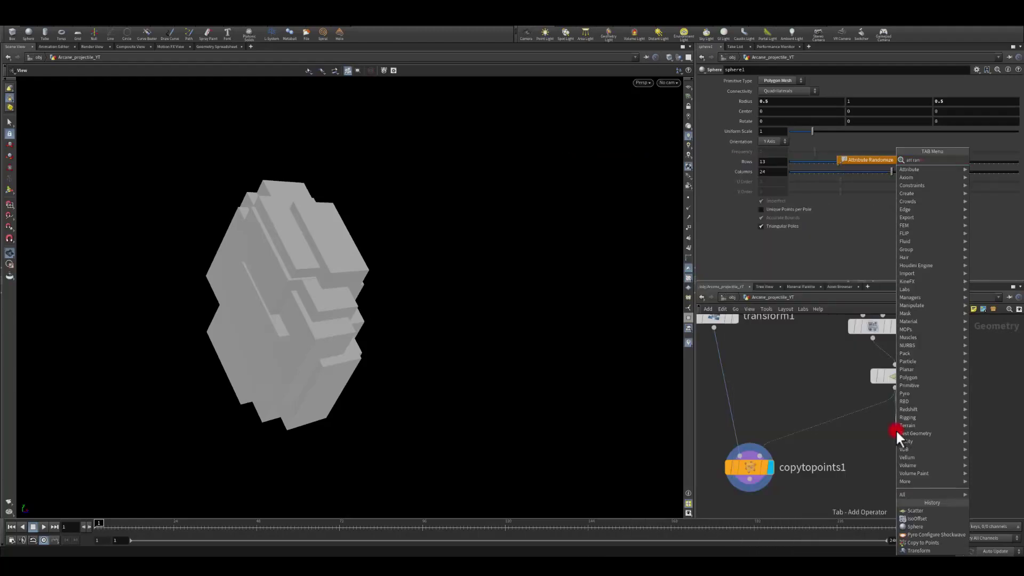
key(Return)
click(895, 430)
Step: Randomize the attribute rot with 4 dimensions and wire attribrandomize1 into copytopoints1's second input
click(805, 153)
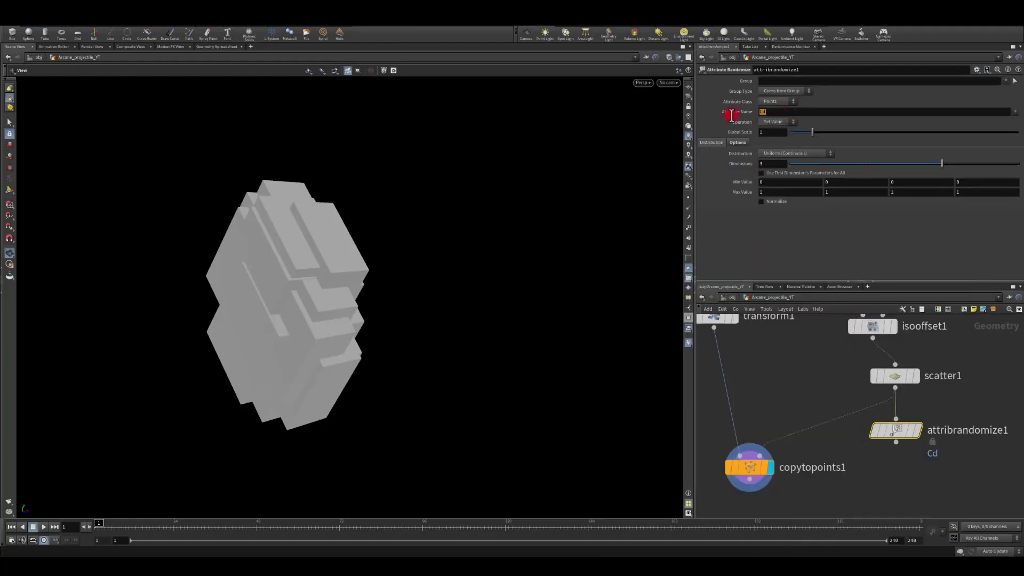
text(rot)
key(Return)
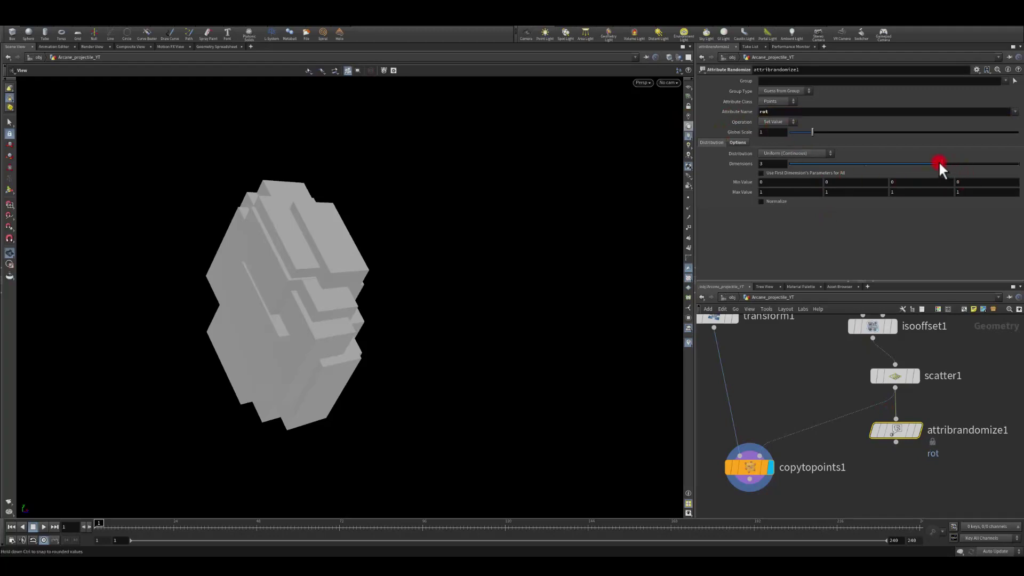
drag(939, 161, 1013, 166)
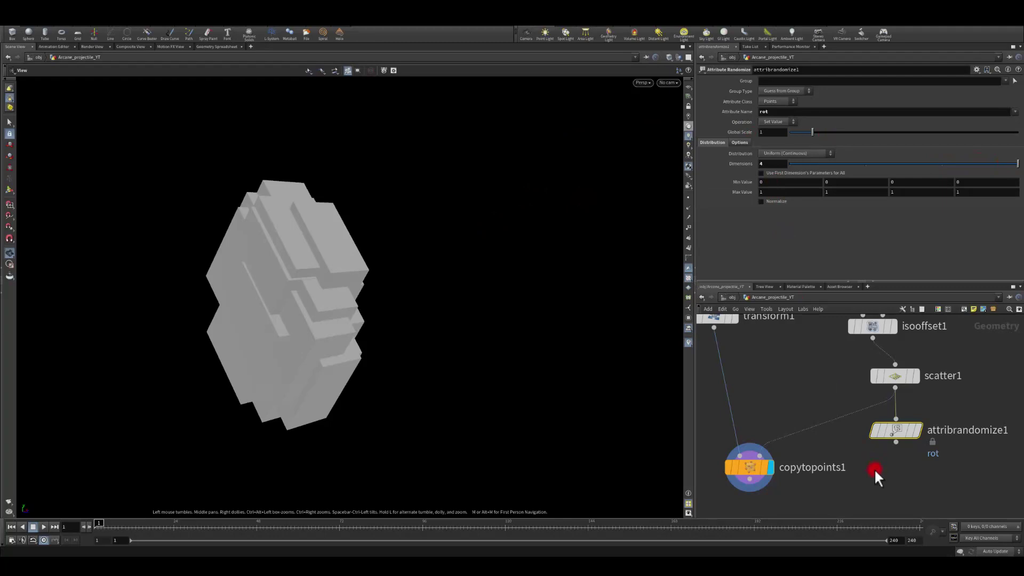
drag(896, 442, 760, 455)
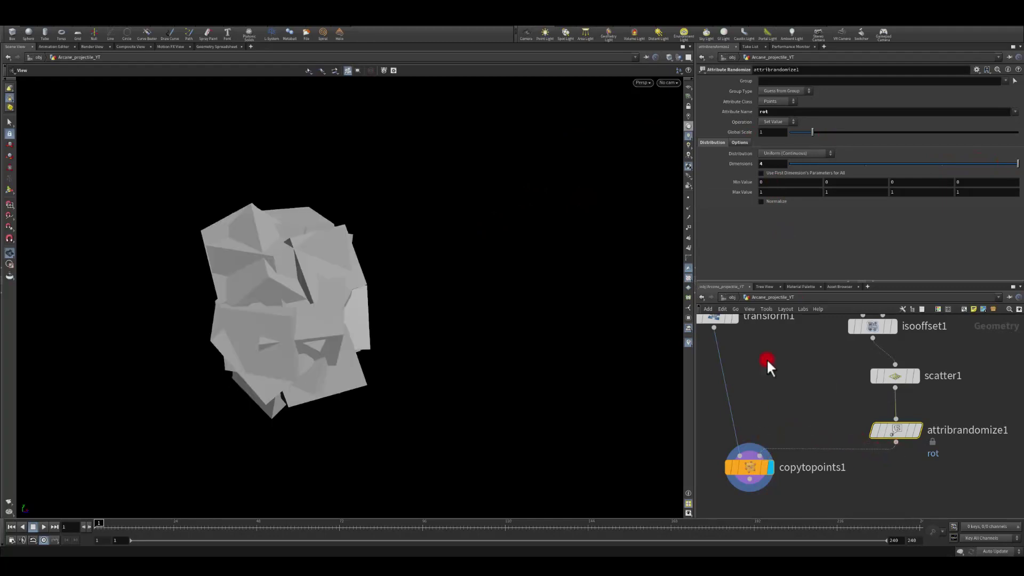
Step: Set all four Max Value components of attribrandomize1 to 0
text(0)
drag(860, 190, 821, 192)
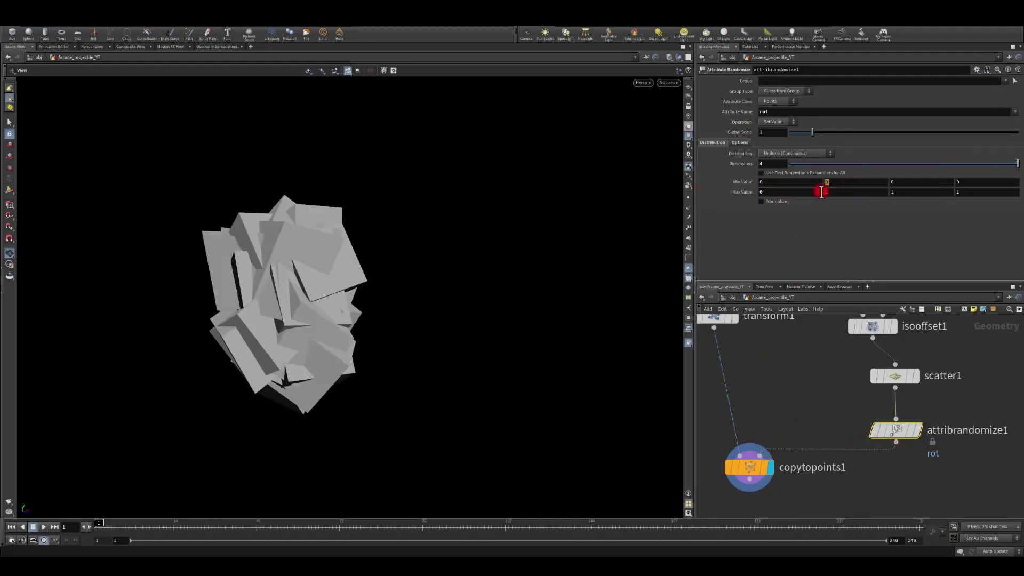
text(0)
drag(900, 191, 869, 191)
text(0)
click(965, 193)
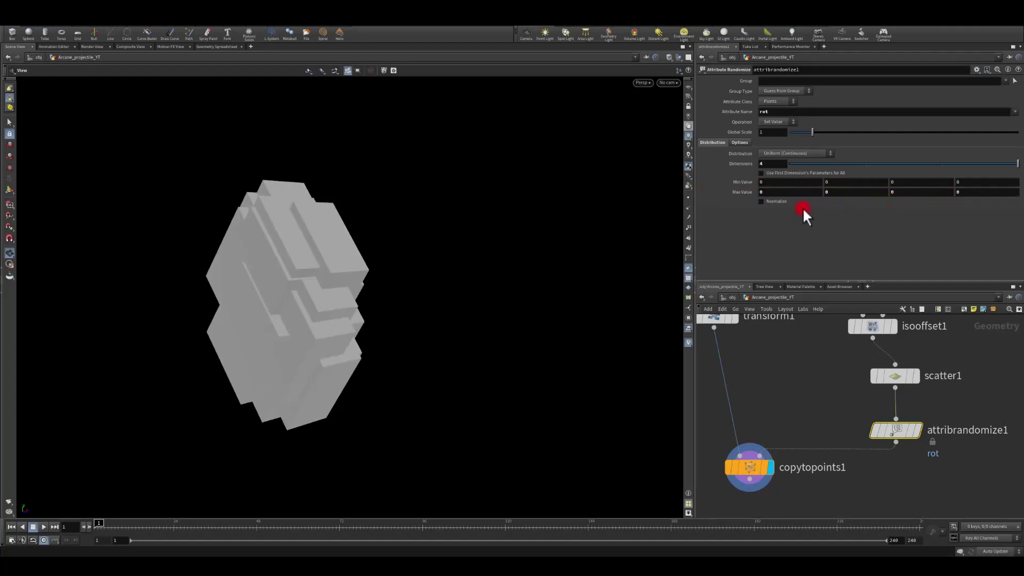
Step: Set the first Max Value component of attribrandomize1 to 1 and the third component's range to -1 through 1
text(1)
key(Return)
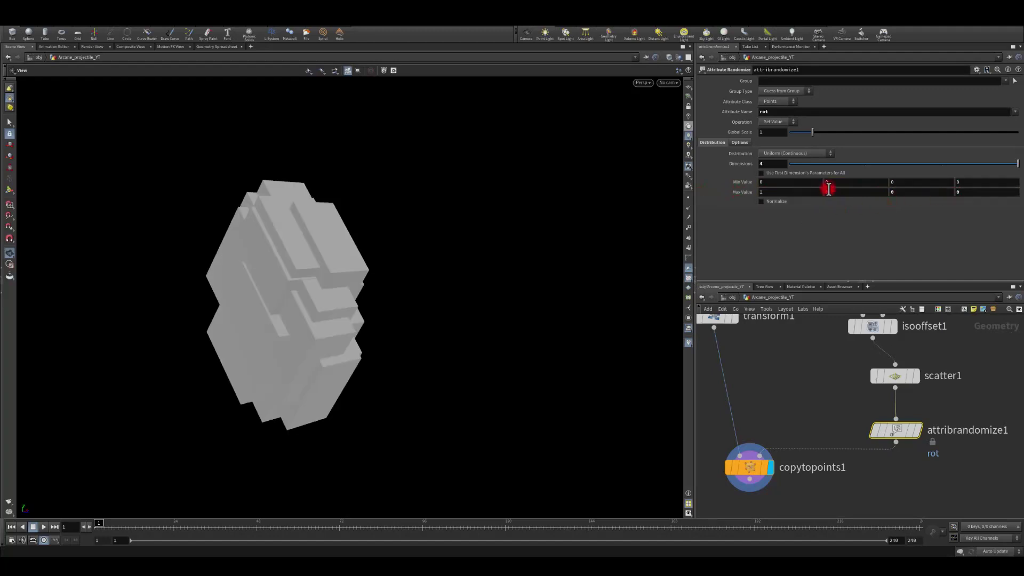
middle_drag(832, 192, 879, 185)
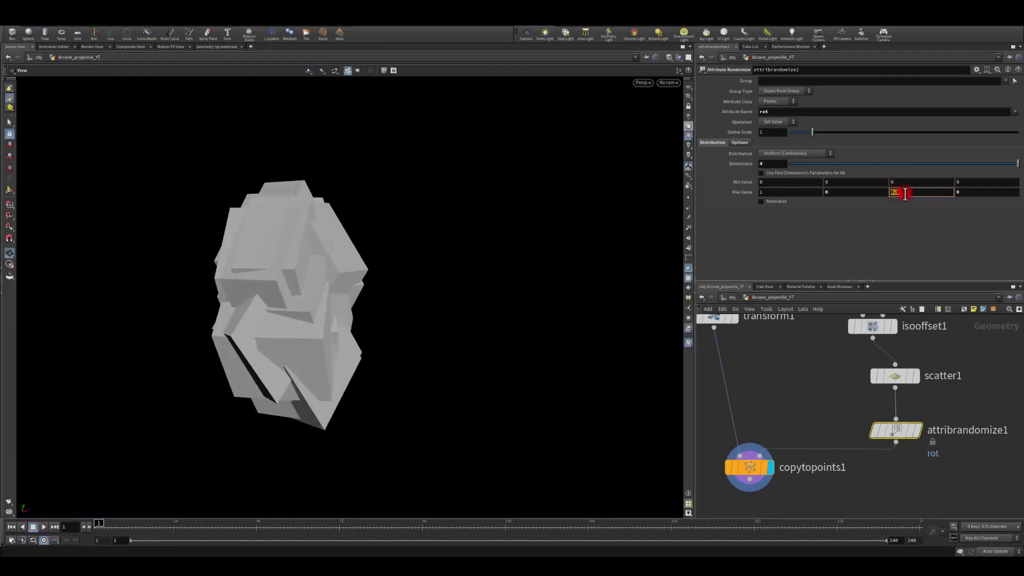
drag(896, 182, 852, 183)
text(-1)
key(Return)
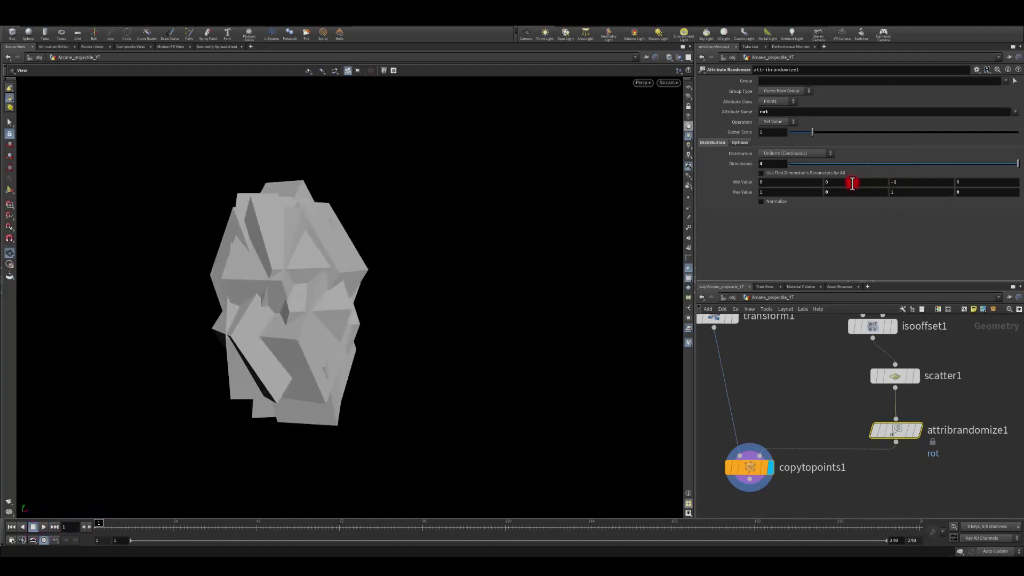
drag(491, 212, 446, 243)
Step: Duplicate attribrandomize1 and insert the copy between it and copytopoints1
middle_drag(831, 424, 837, 366)
drag(757, 409, 752, 491)
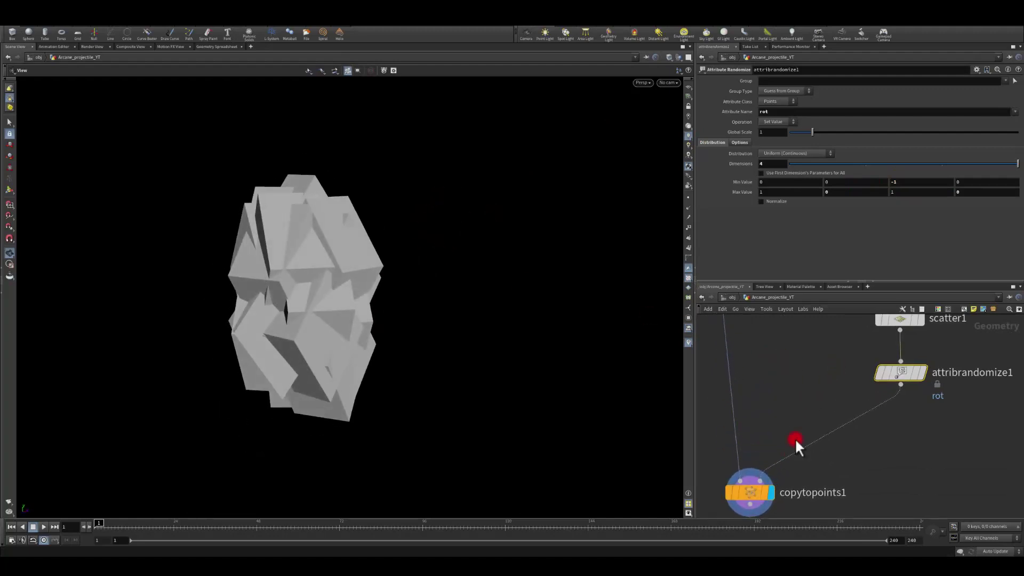
key(ctrl+c)
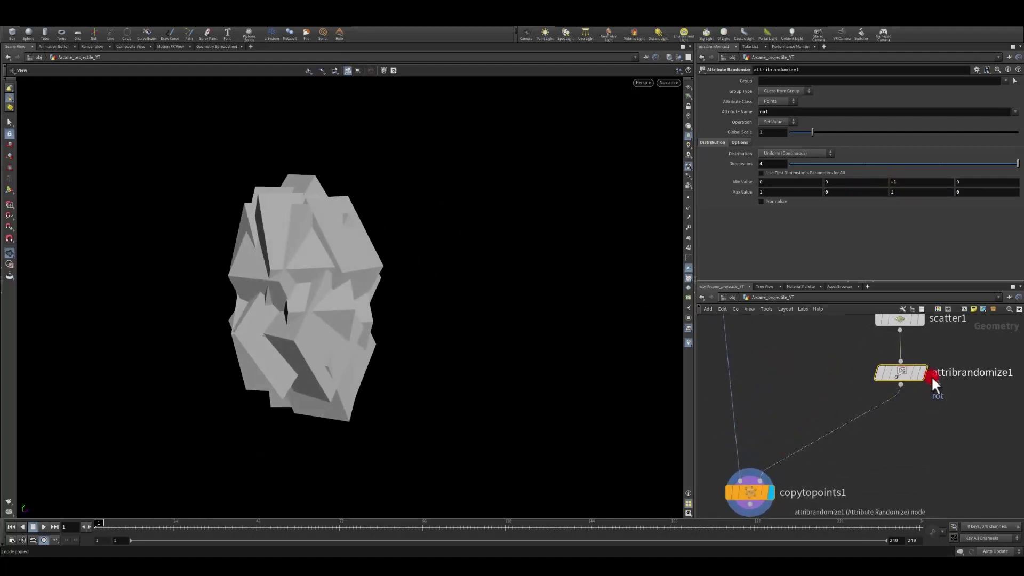
key(ctrl+v)
drag(862, 447, 846, 431)
Step: Set attribrandomize2's attribute name to pscale and its Dimensions to 1
drag(782, 111, 684, 109)
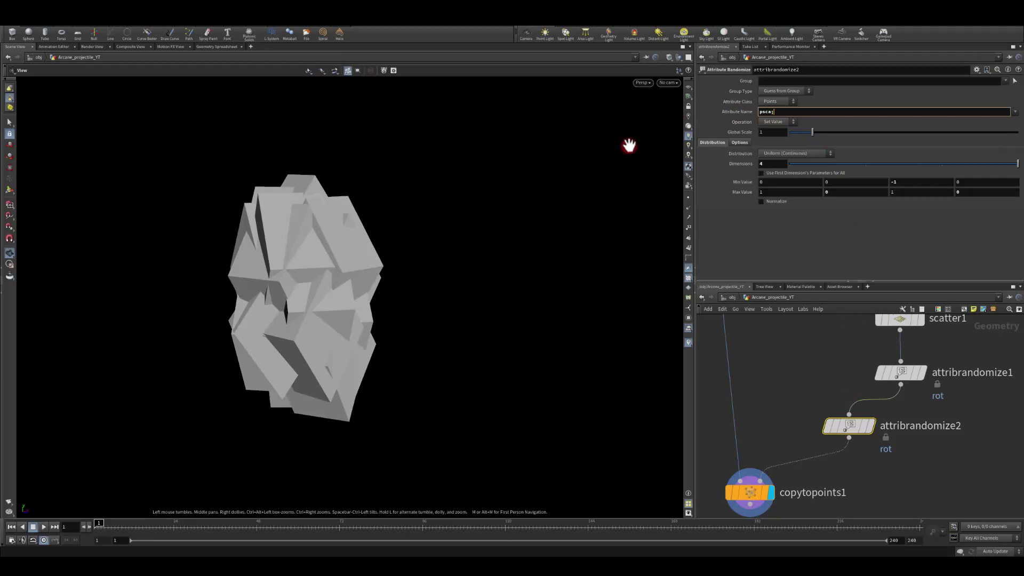
key(BackSpace)
key(Return)
drag(812, 168, 802, 163)
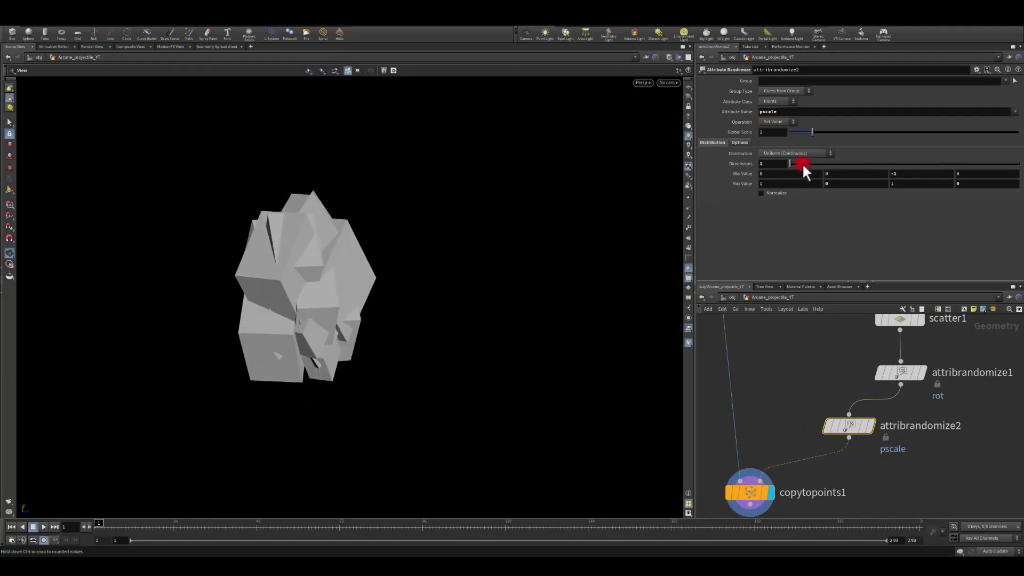
Step: Set attribrandomize2's Min Value to 0.5 and inspect the resulting rock shape
click(768, 172)
click(766, 173)
text(.5)
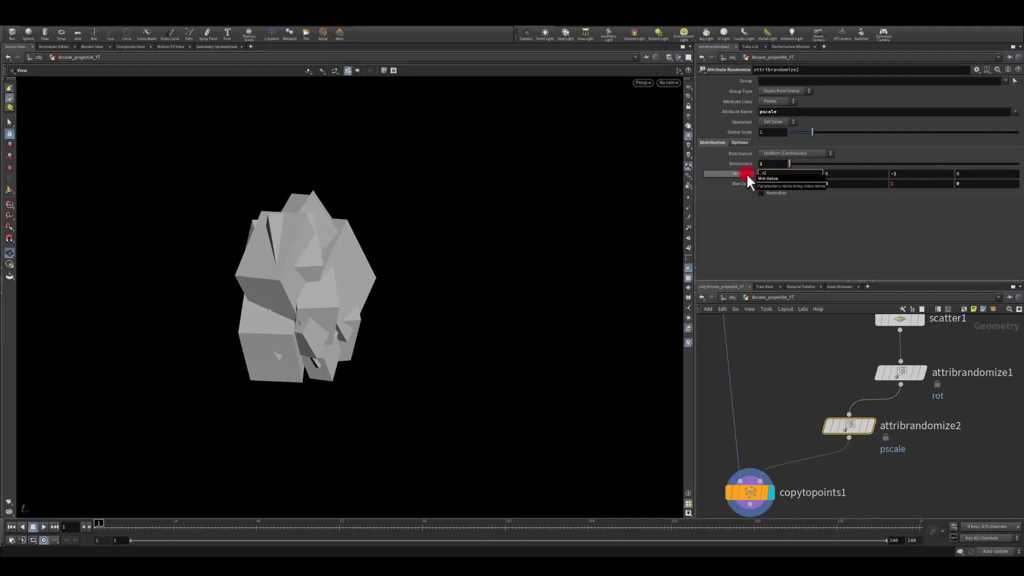
key(Return)
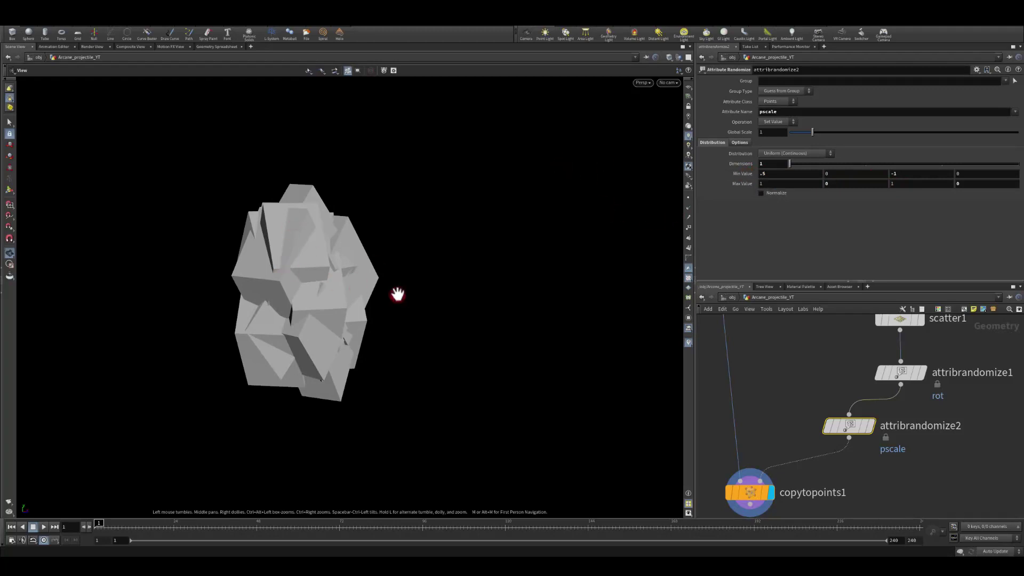
drag(398, 294, 251, 269)
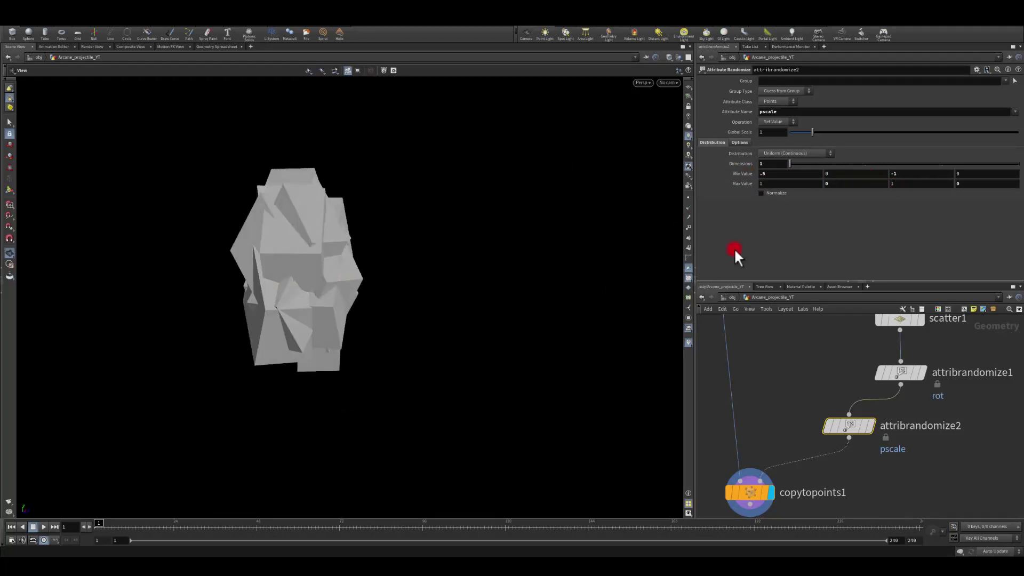
middle_drag(732, 449, 779, 366)
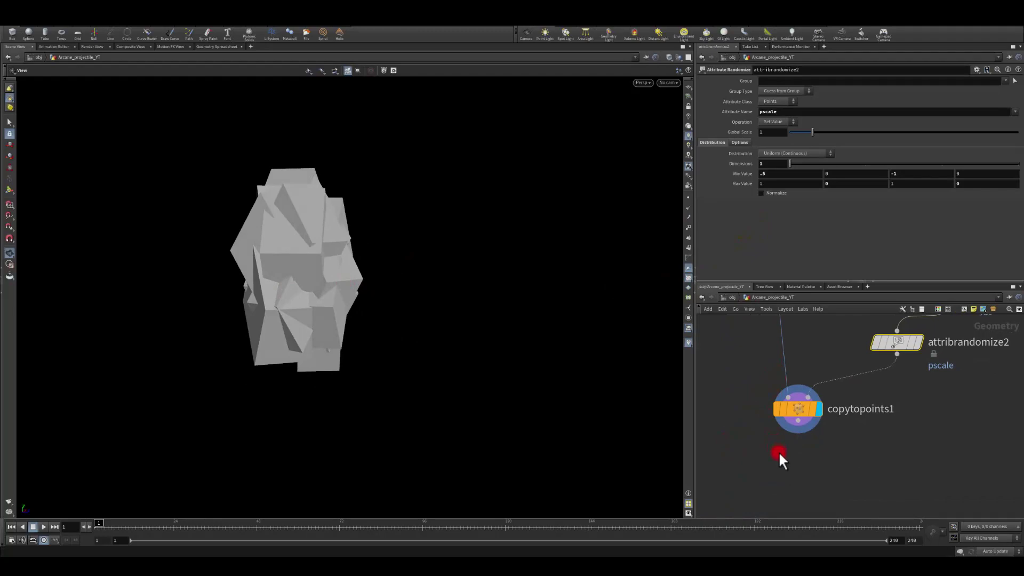
middle_drag(779, 451, 791, 432)
drag(810, 403, 800, 452)
key(Tab)
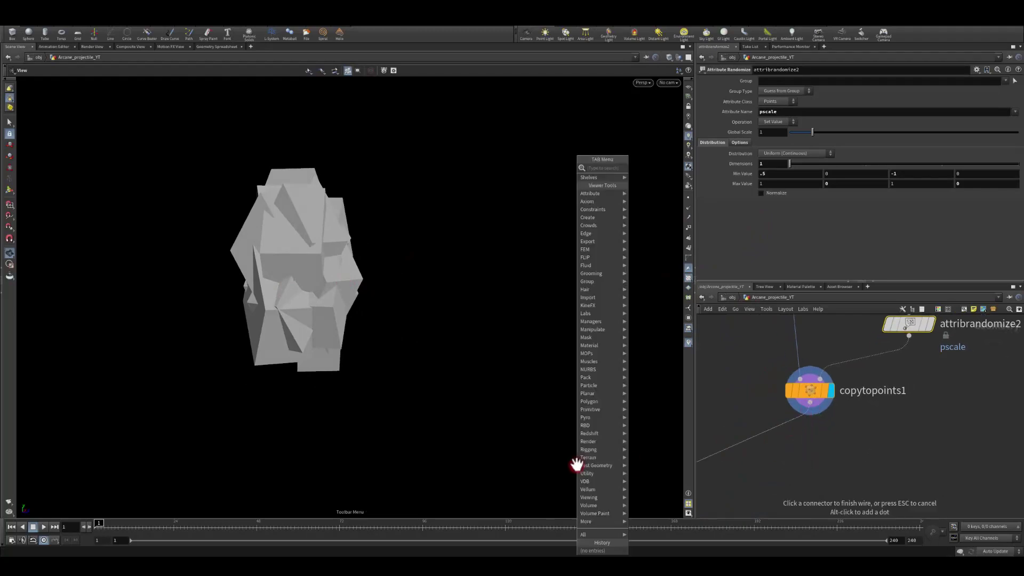
key(BackSpace)
Step: Add a Labs Axis Align (Match Size) node below copytopoints1 and display its result
click(805, 410)
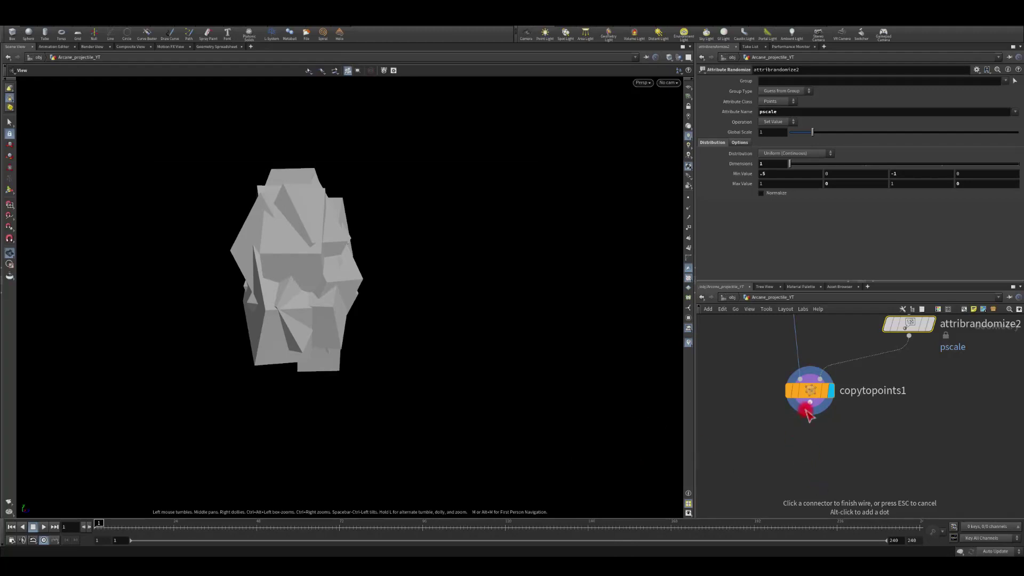
key(Tab)
text(axis la)
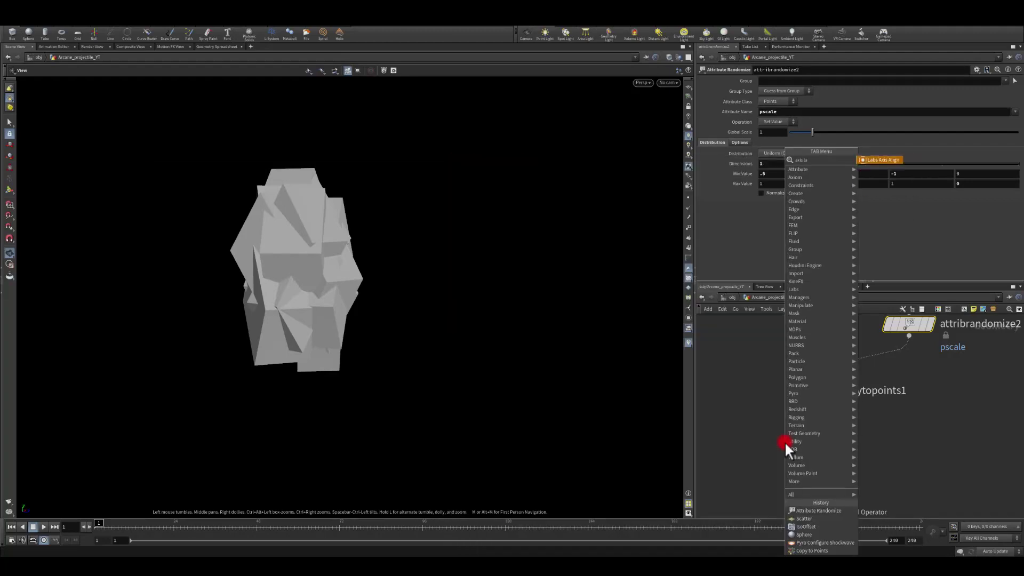
key(Return)
click(785, 442)
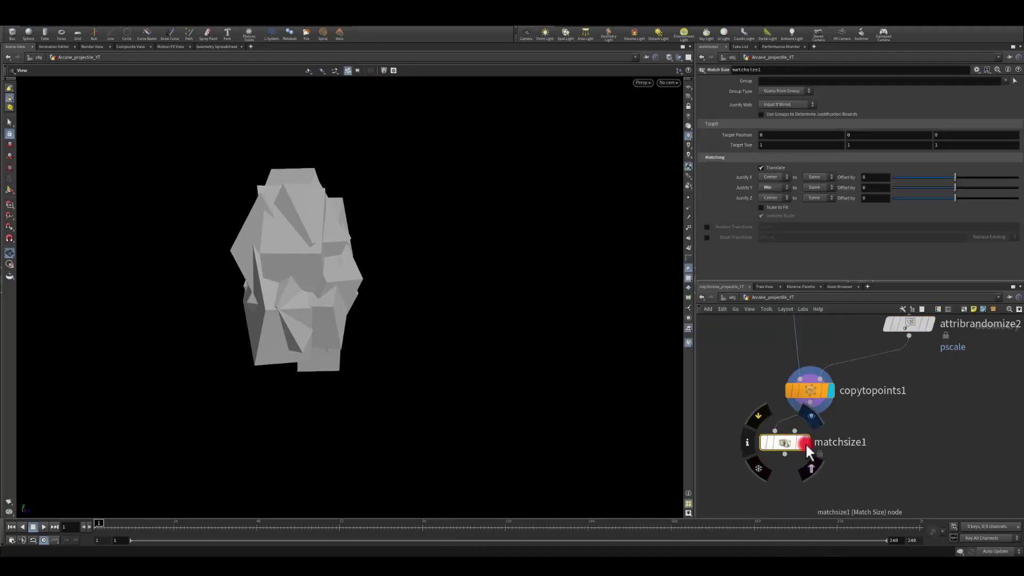
drag(781, 442, 806, 436)
drag(375, 268, 338, 243)
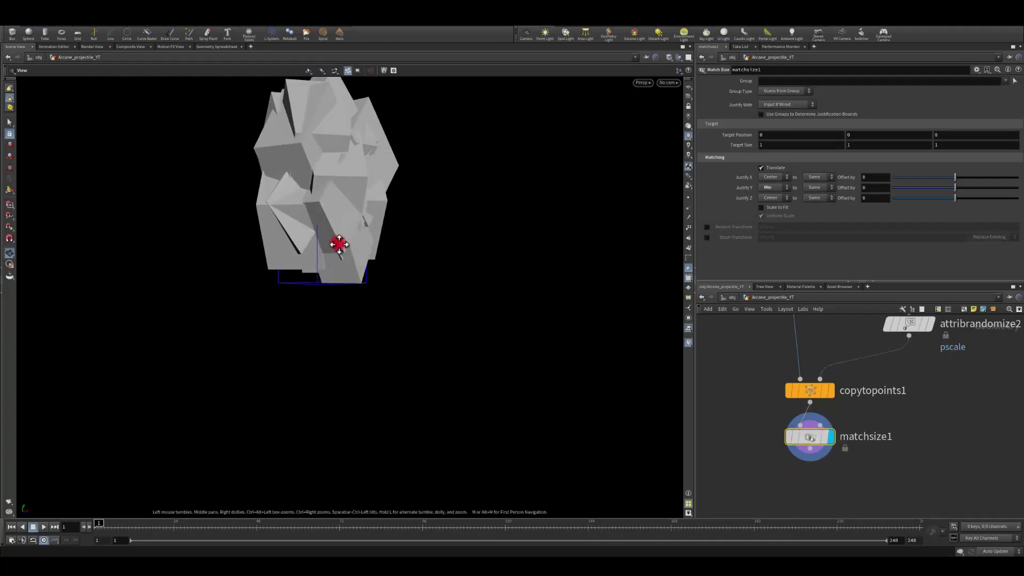
Step: Turn on the viewport's reference grid and inspect how the rock sits on the ground plane
middle_drag(338, 244, 361, 319)
click(689, 95)
drag(469, 245, 309, 327)
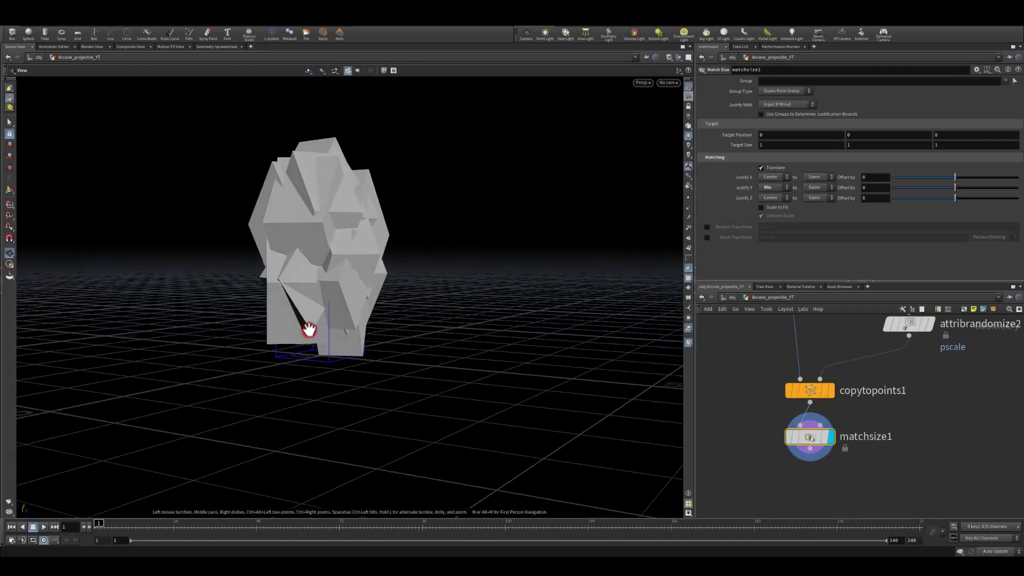
Step: Add a Linear Taper node below matchsize1, align it under that node and display its result
middle_drag(757, 453, 762, 400)
drag(814, 395, 806, 426)
click(807, 429)
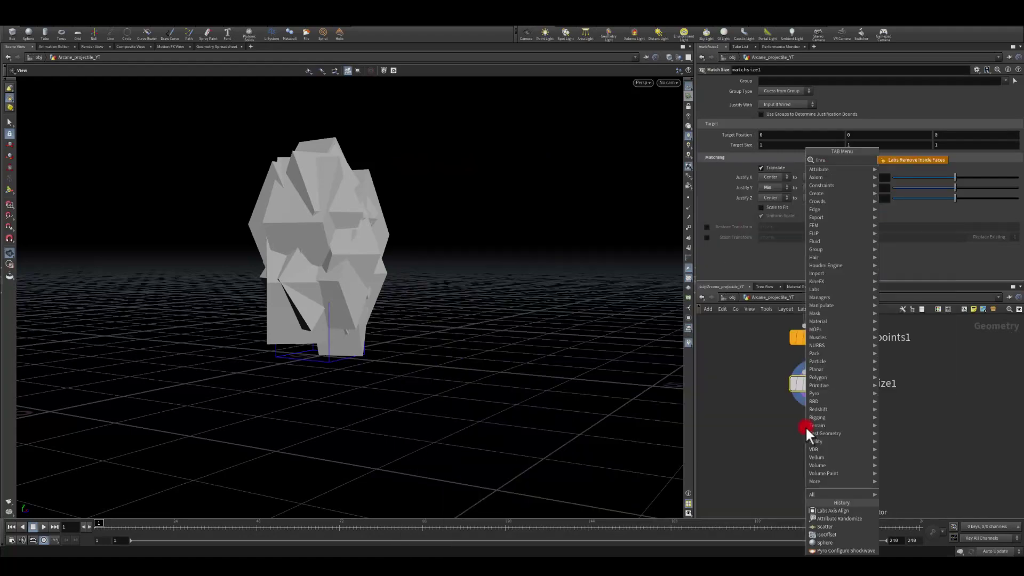
text(linre)
key(BackSpace)
key(BackSpace)
key(BackSpace)
key(BackSpace)
key(BackSpace)
text(linear)
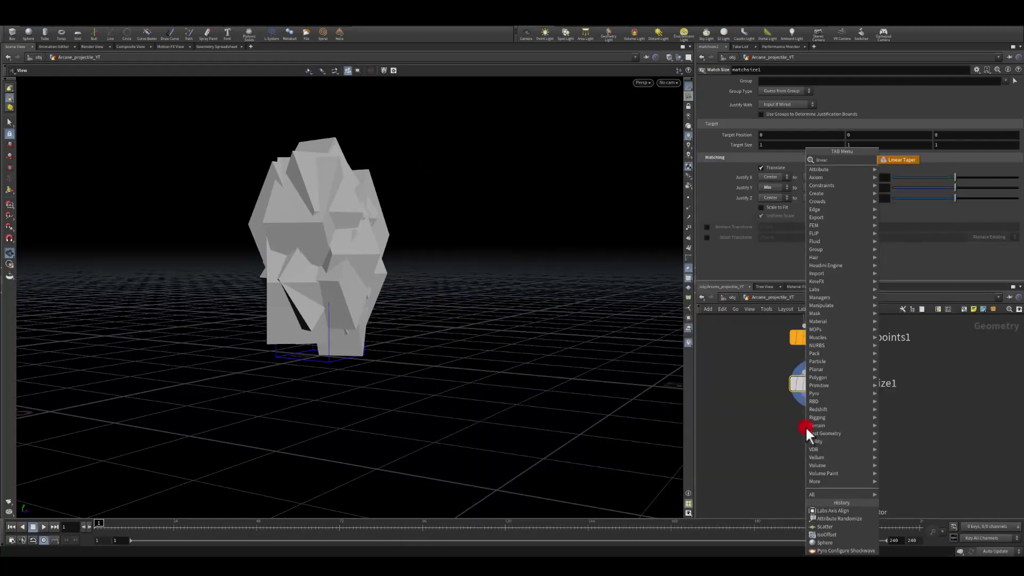
key(Return)
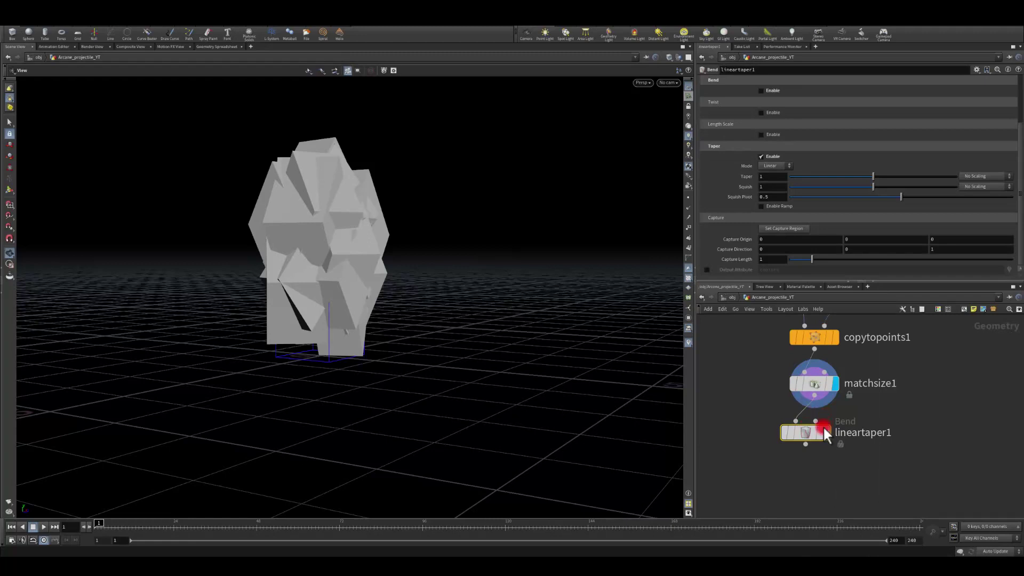
drag(807, 434, 816, 431)
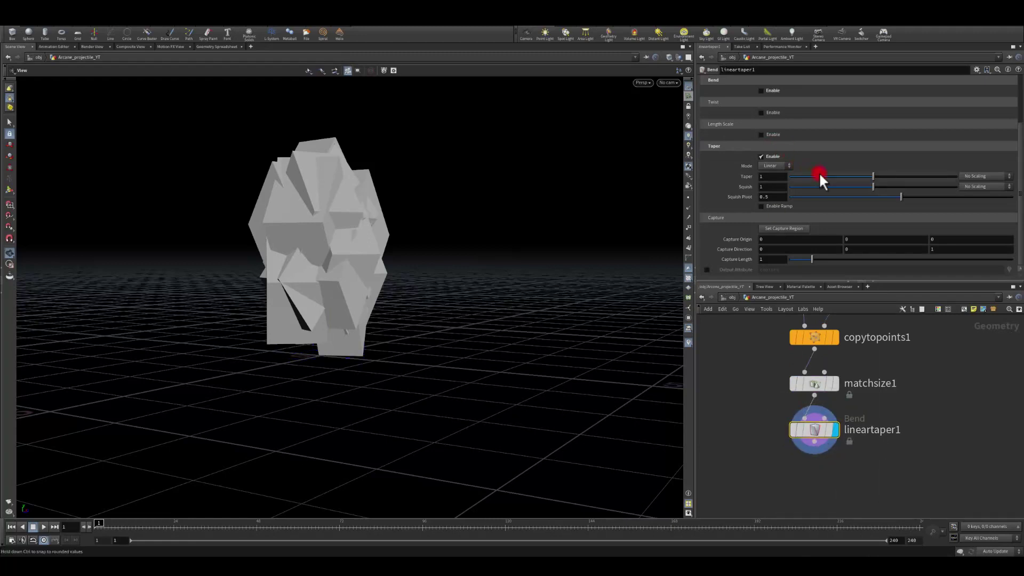
Step: Lower lineartaper1's Taper to 0.167 and set its Capture Direction to 0, 1, 0
drag(820, 175, 803, 176)
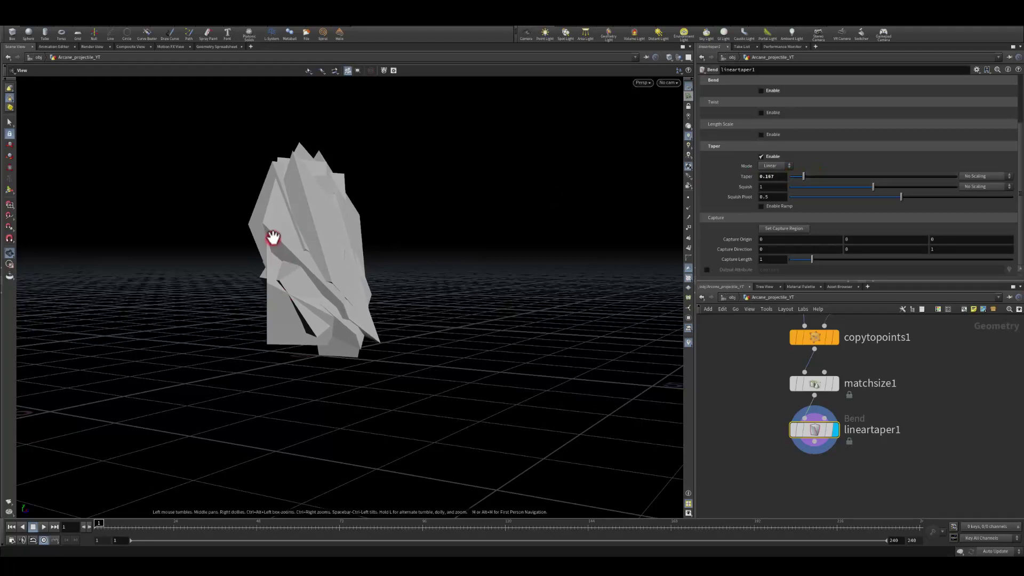
drag(191, 314, 354, 290)
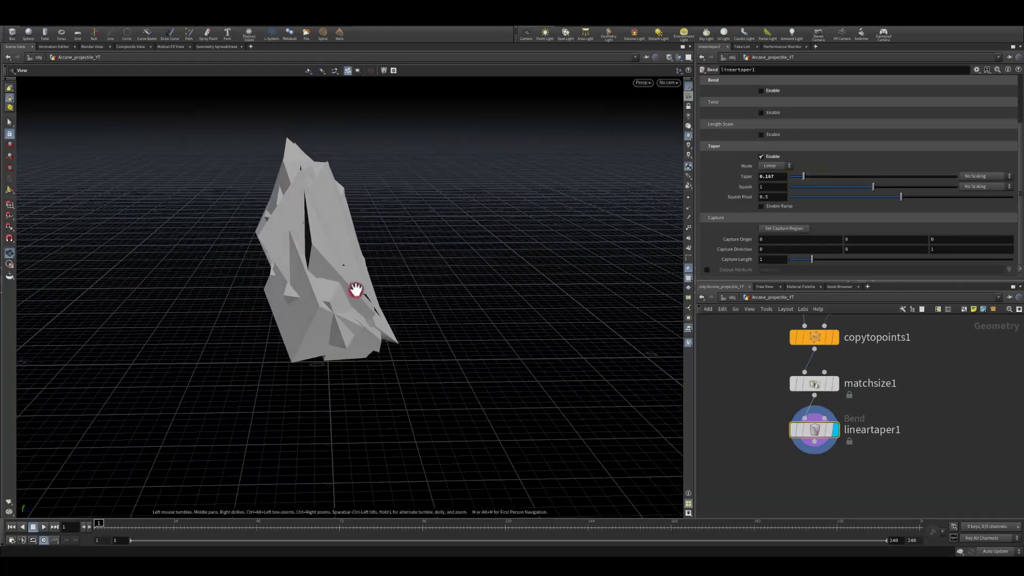
click(936, 248)
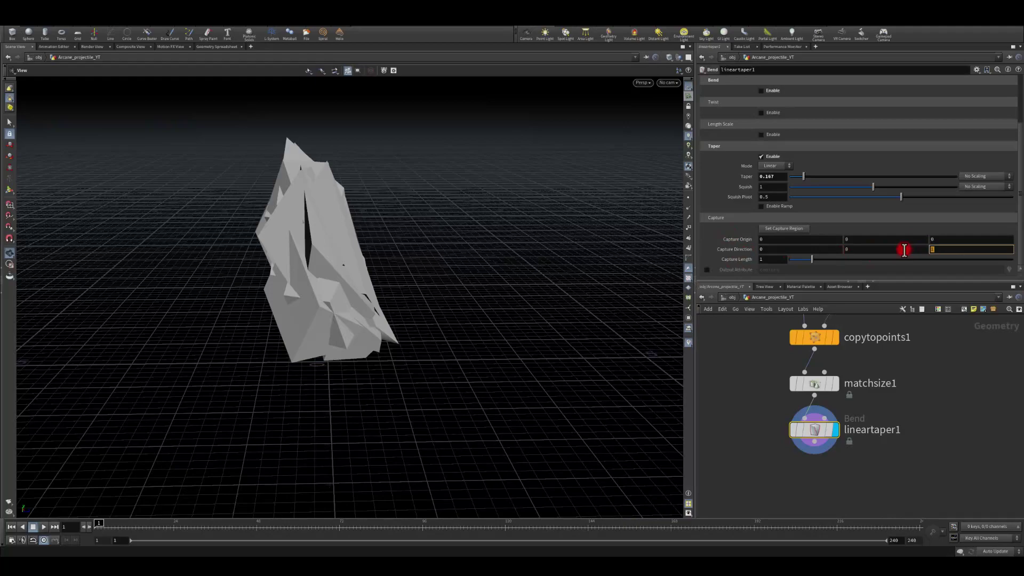
click(841, 248)
text(1)
key(Return)
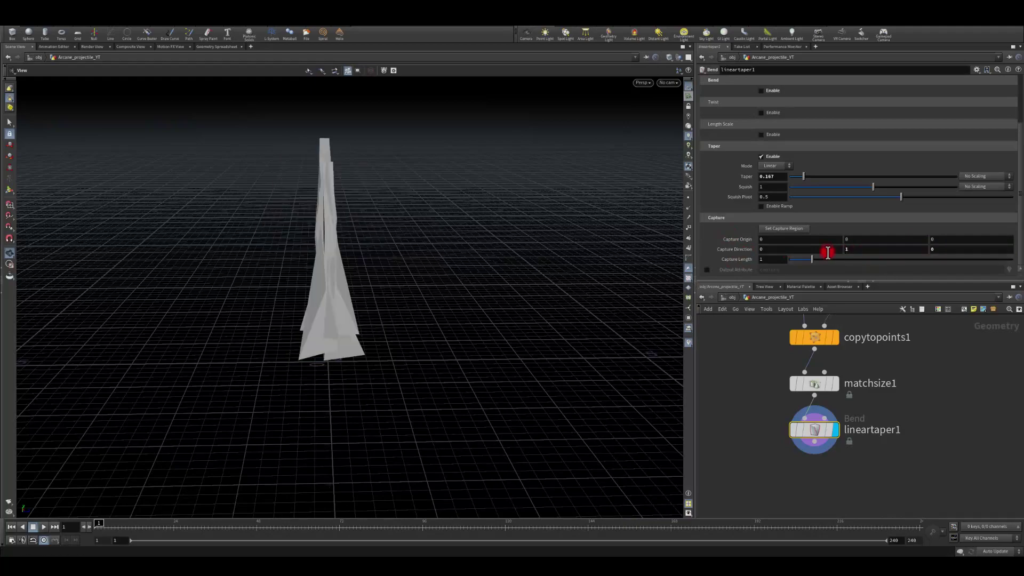
Step: Inspect the tapered rock from several angles and set lineartaper1's Capture Length to 4
drag(540, 284, 323, 341)
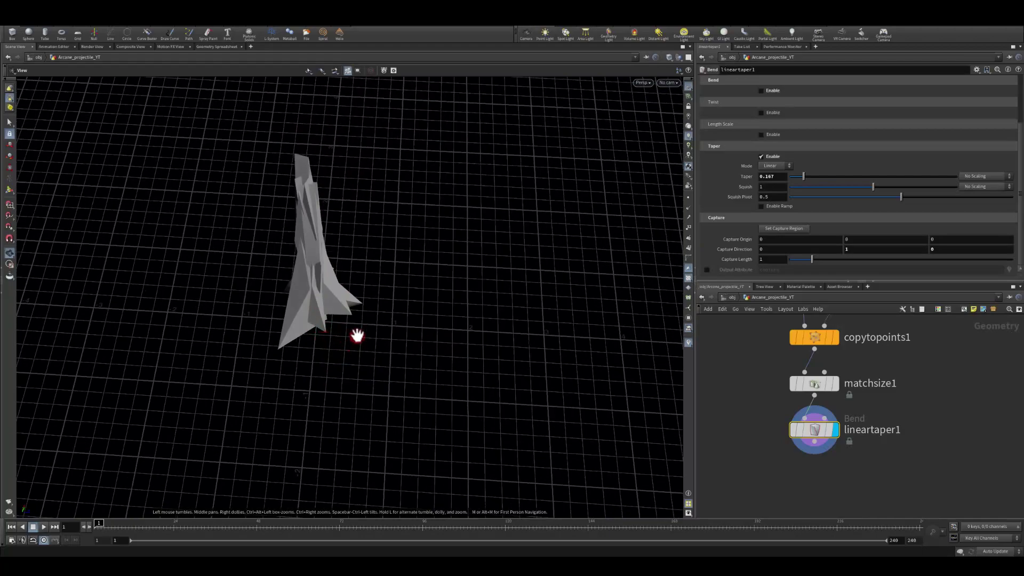
right_drag(358, 336, 365, 250)
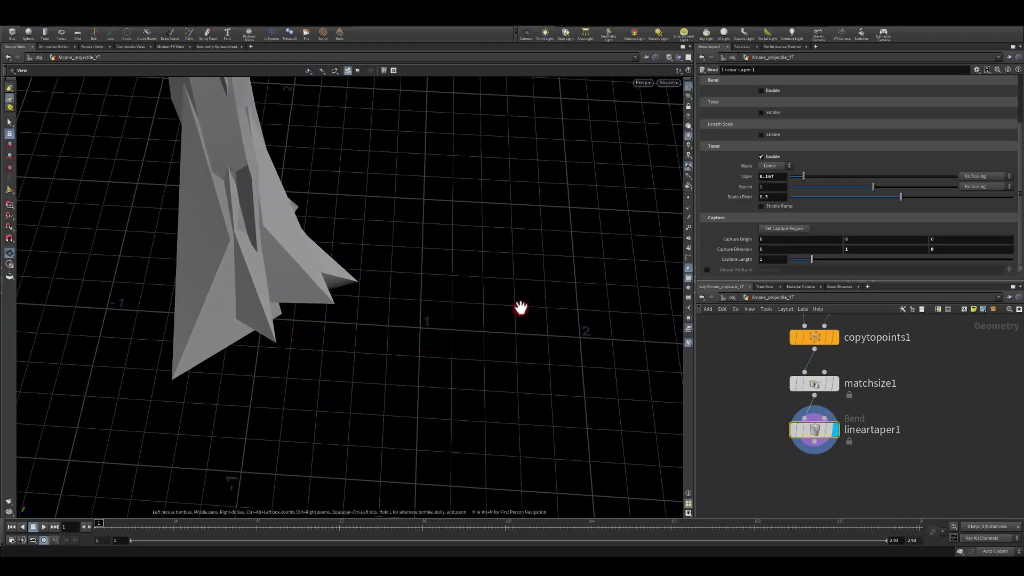
right_drag(521, 306, 423, 345)
drag(423, 345, 405, 309)
middle_drag(378, 207, 379, 212)
drag(379, 212, 375, 235)
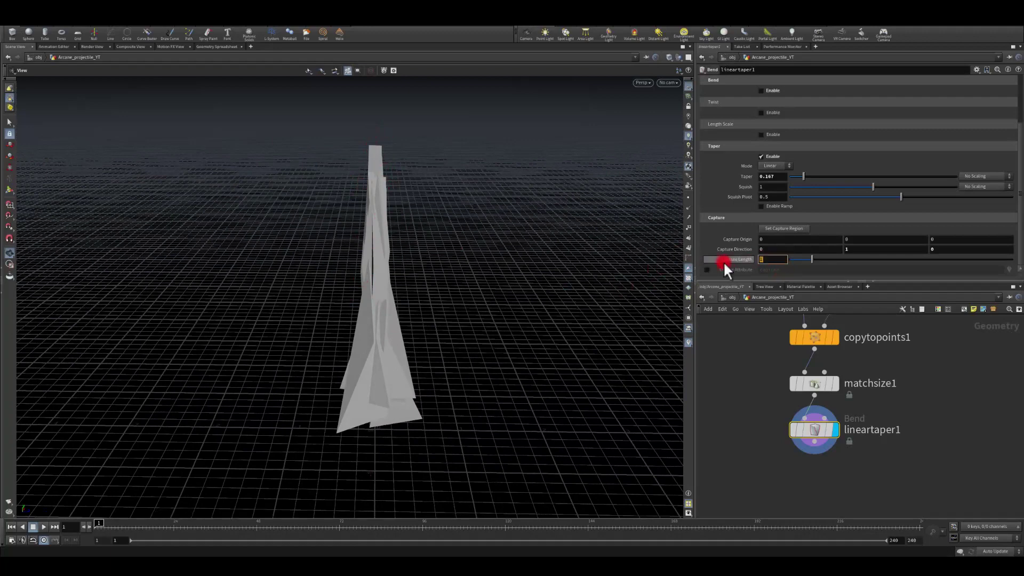
text(4)
key(Return)
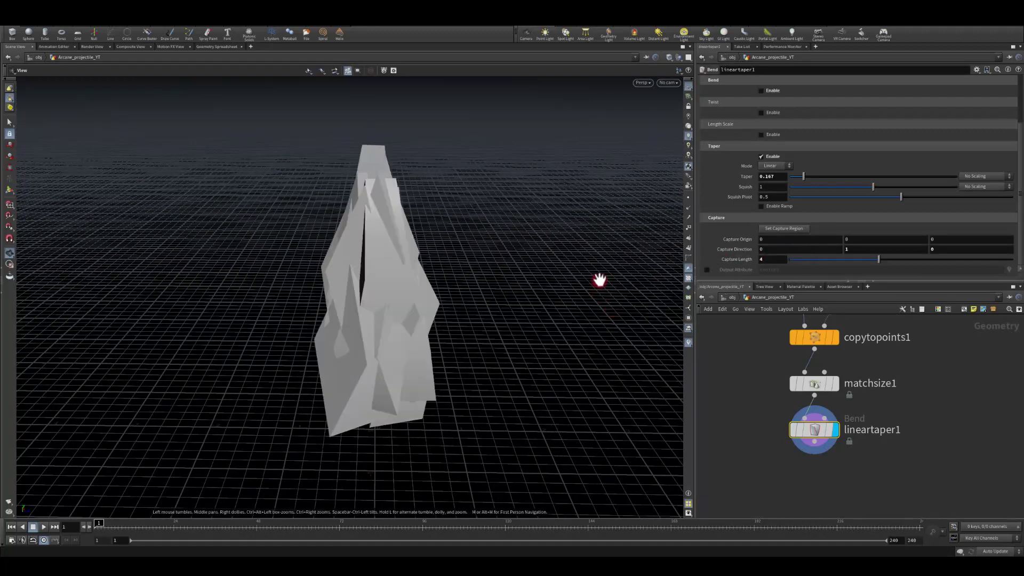
Step: Set lineartaper1's Taper to 0.1 and check the pointed rock shape
mouse_move(806, 175)
mouse_down()
mouse_move(887, 171)
mouse_move(782, 170)
mouse_move(796, 170)
mouse_up()
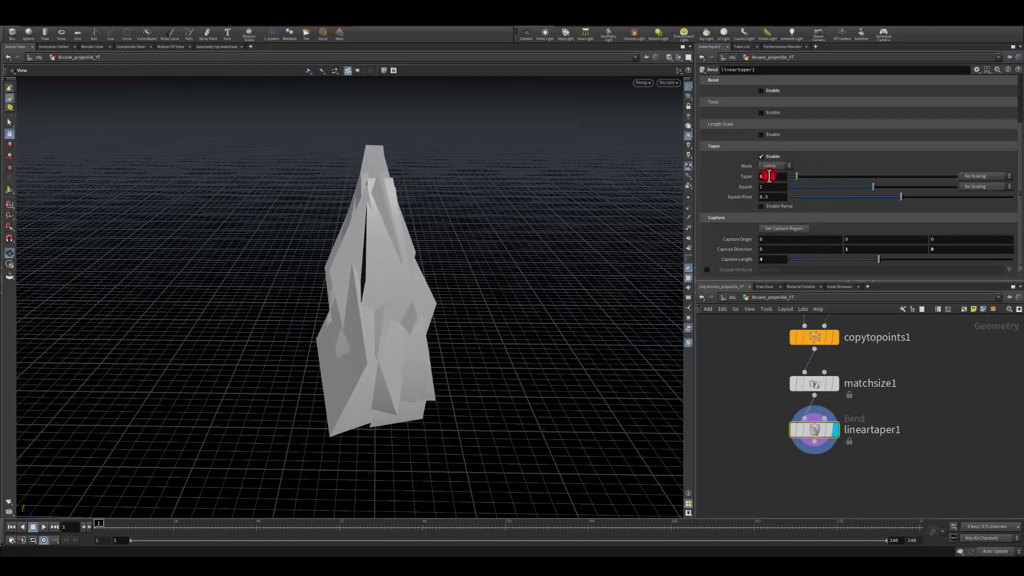
text(.1)
key(Return)
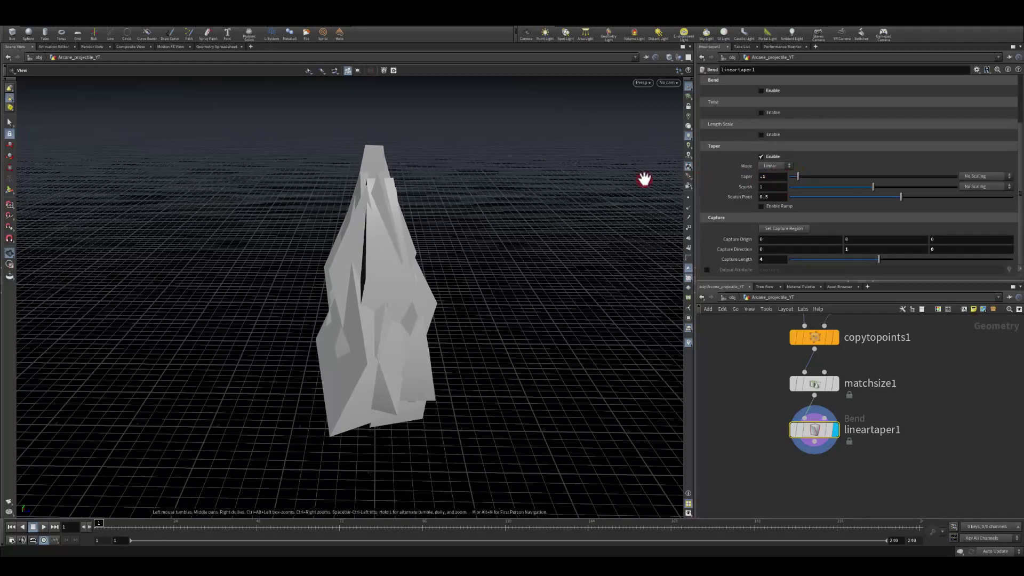
drag(469, 275, 409, 331)
Step: Add a Transform node below lineartaper1, set its Y translation to -0.7 and display its result
middle_drag(809, 457, 803, 411)
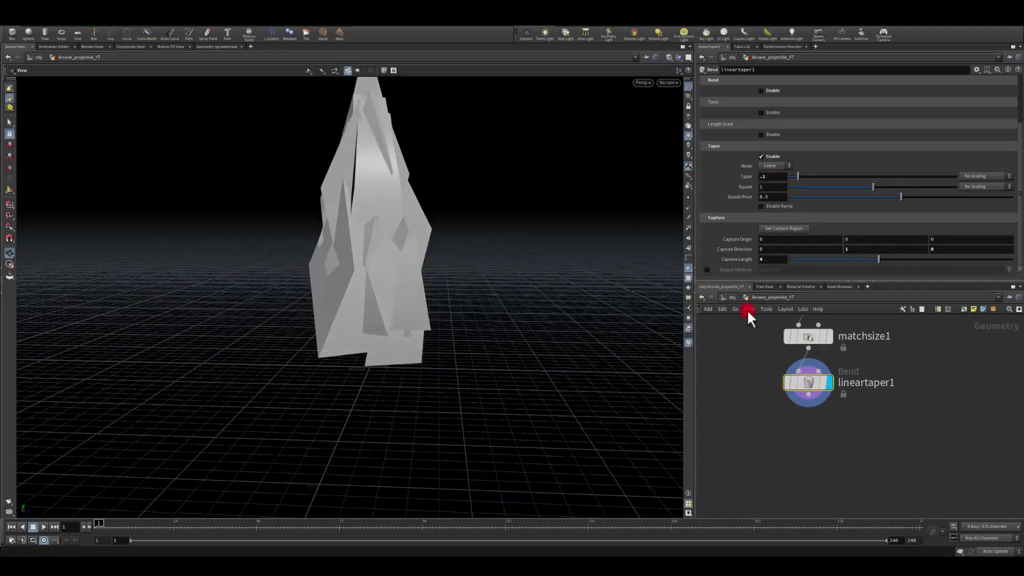
drag(808, 395, 806, 434)
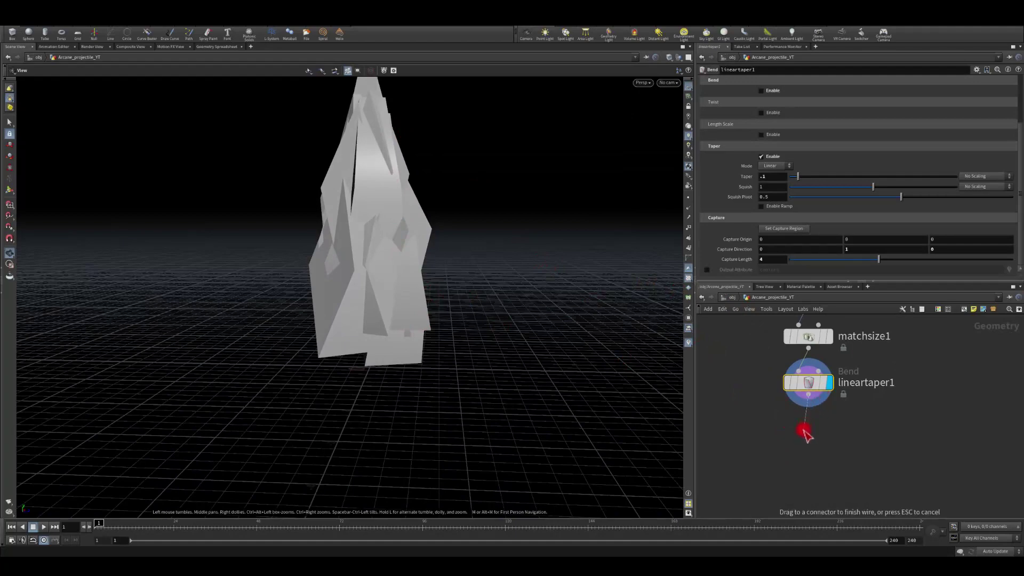
key(Tab)
text(trans)
key(Return)
click(804, 430)
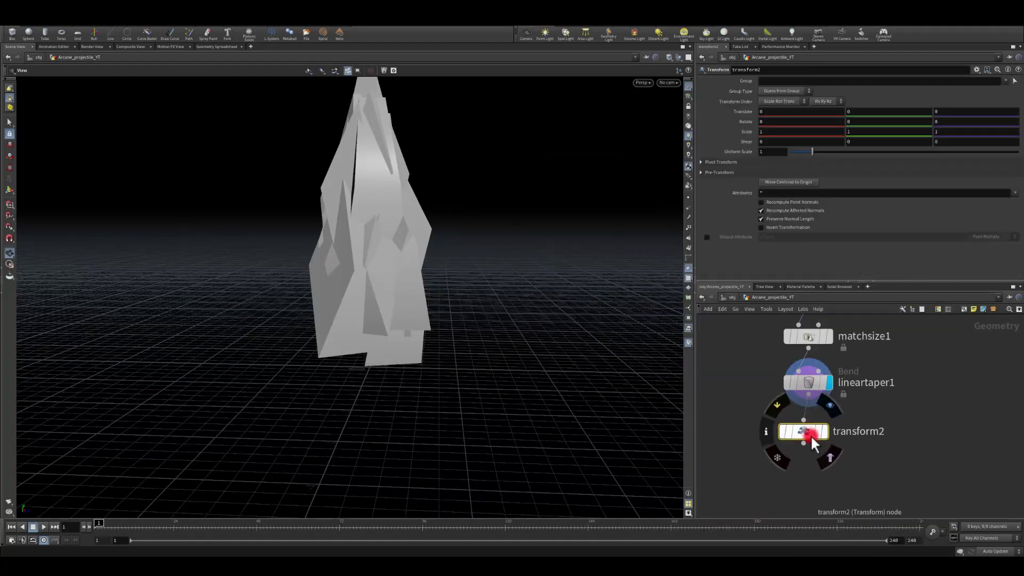
middle_drag(854, 112, 837, 111)
click(825, 431)
alt+drag(515, 329, 331, 427)
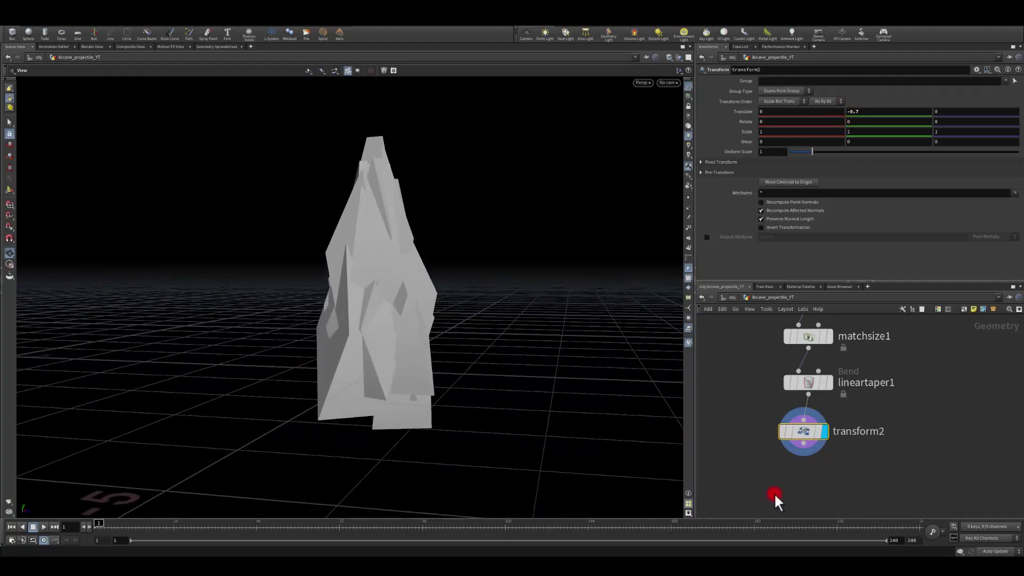
Step: Add a PolyBevel node below transform2, display it and set its Distance to 0.017
middle_drag(776, 501, 765, 405)
mouse_move(791, 441)
middle_down()
mouse_move(796, 425)
mouse_move(772, 448)
middle_up()
drag(373, 328, 335, 340)
middle_drag(743, 418, 794, 413)
click(778, 393)
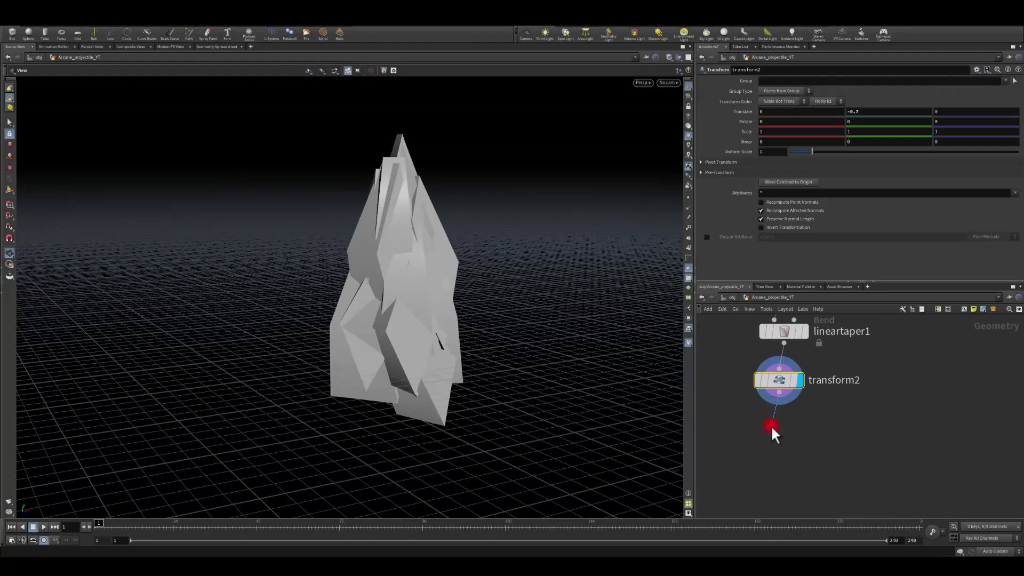
key(Tab)
text(poly)
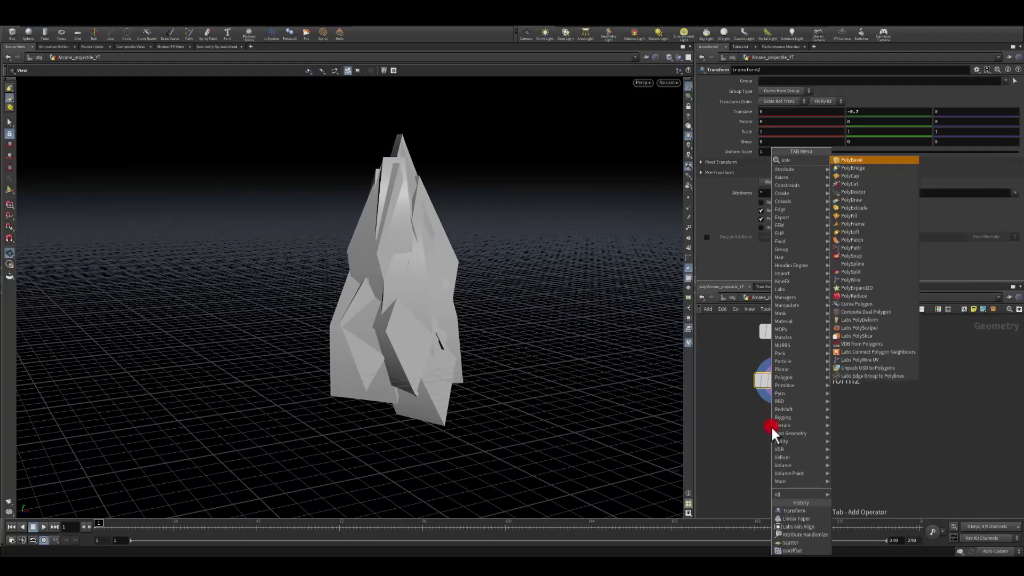
key(Return)
click(772, 427)
click(791, 430)
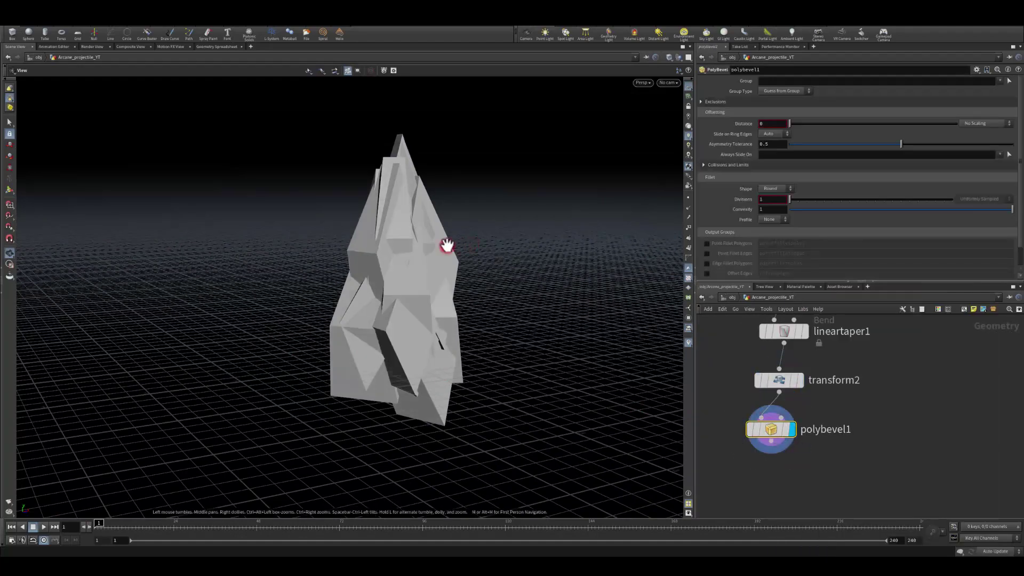
drag(791, 121, 793, 117)
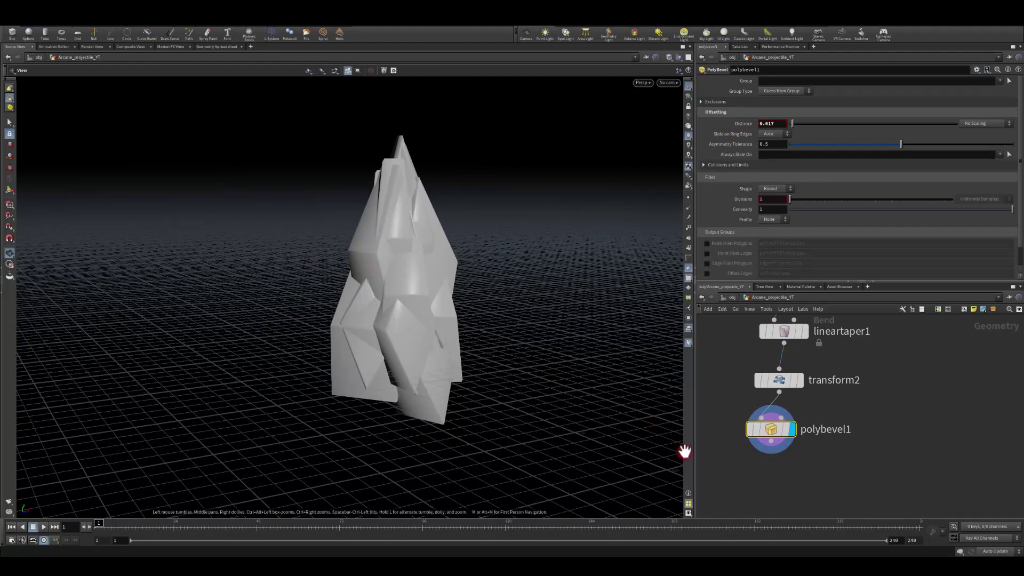
Step: Add a Labs Edge Damage node below polybevel1 and display its result
key(Tab)
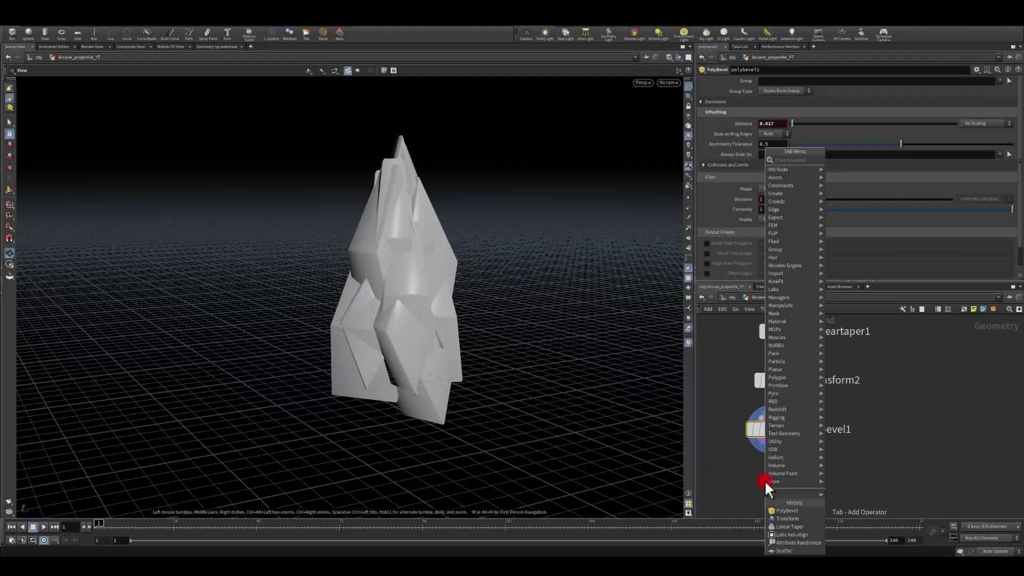
text(edge dama)
key(Return)
click(765, 481)
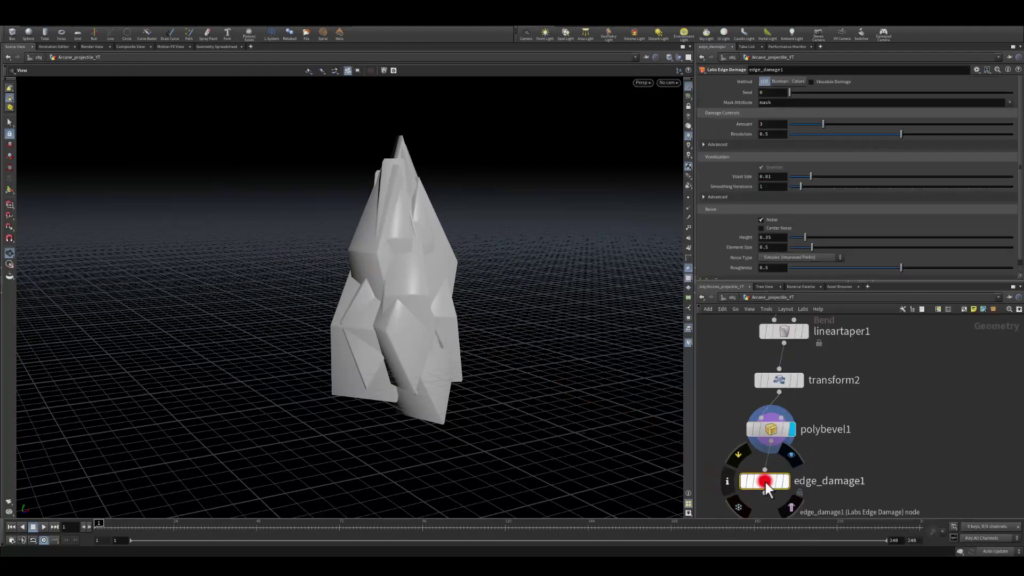
click(785, 481)
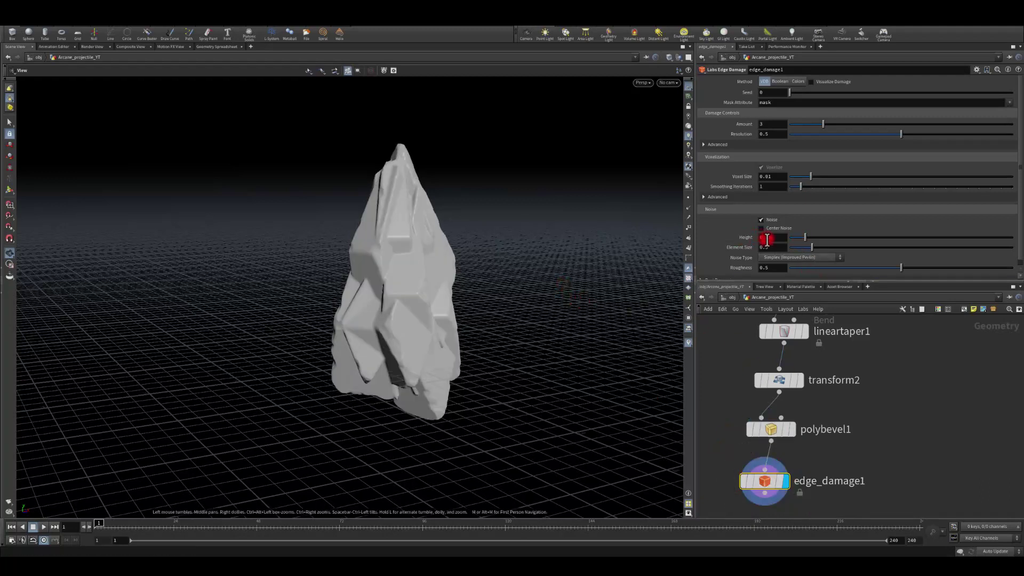
Step: Set edge_damage1's noise Height to 0.5 and inspect the damaged rock from several angles
text(.5)
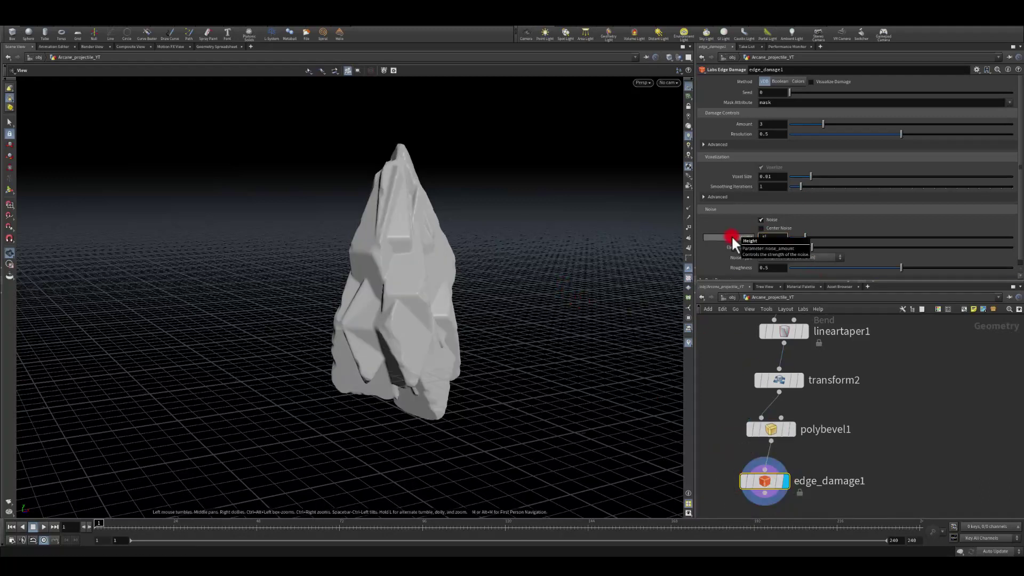
key(Return)
drag(505, 249, 301, 227)
drag(299, 189, 363, 265)
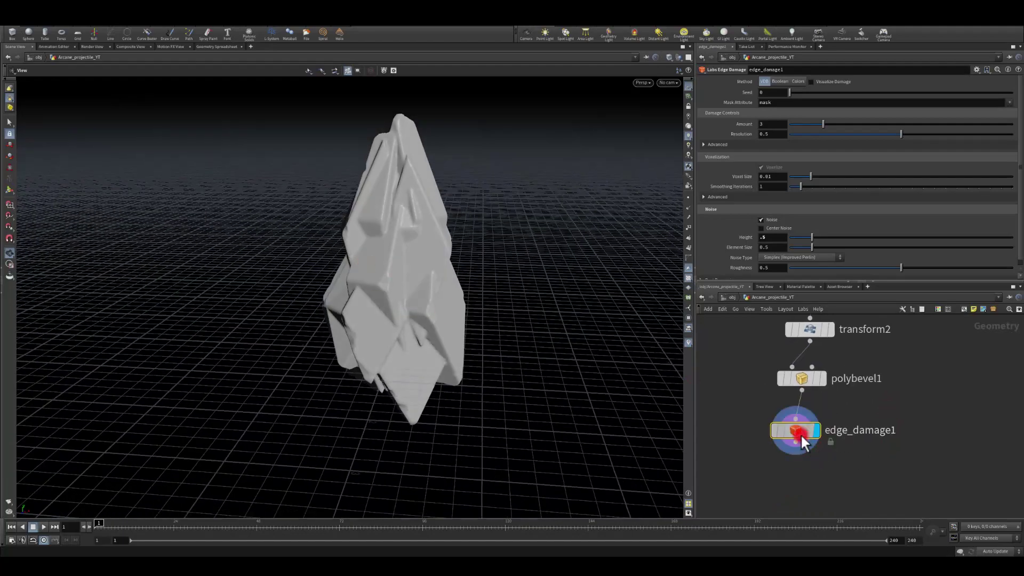
drag(612, 407, 432, 400)
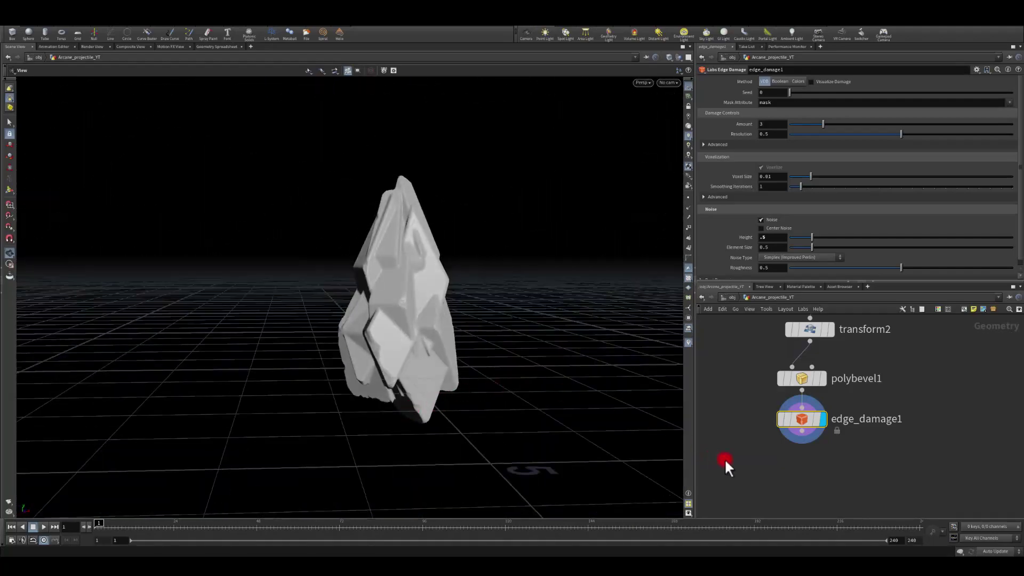
middle_drag(837, 469, 815, 481)
mouse_move(383, 371)
mouse_down()
mouse_move(522, 359)
mouse_move(411, 368)
mouse_move(374, 384)
mouse_up()
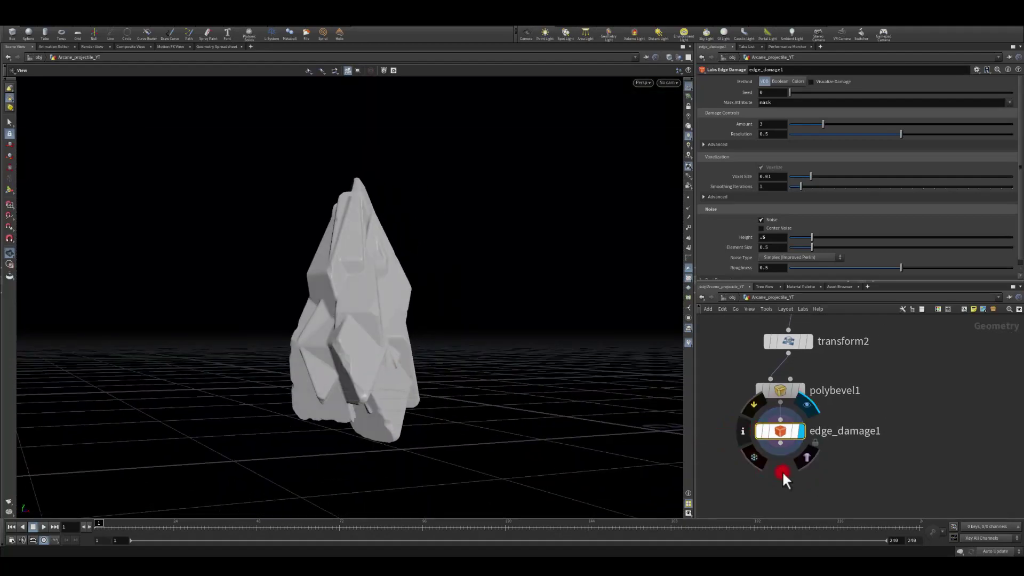
Step: Add a Boolean node fed by edge_damage1 and place it below and to the right of that node
click(782, 450)
key(Tab)
text(bool)
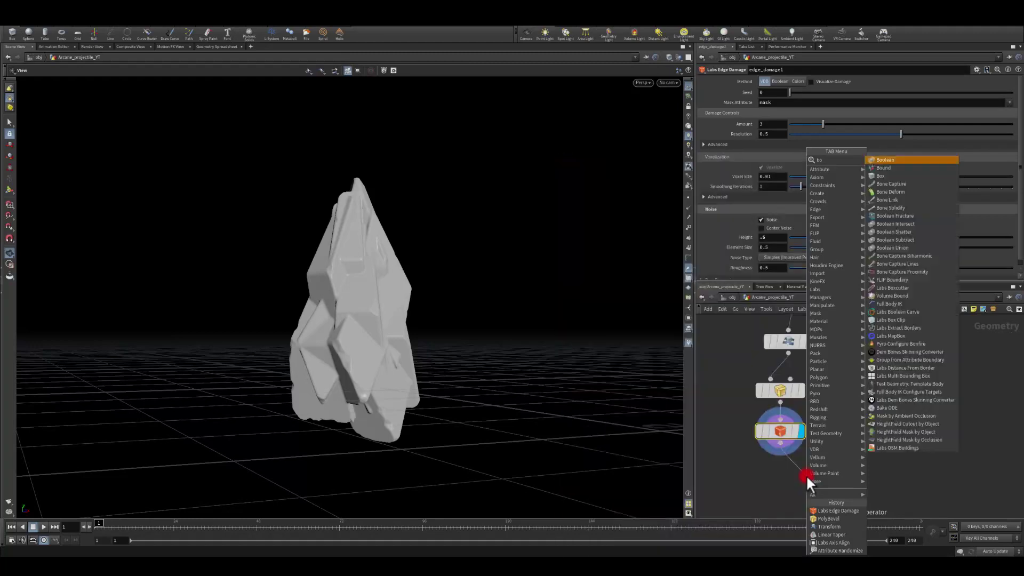
key(Return)
click(807, 477)
scroll(806, 474, down, 3)
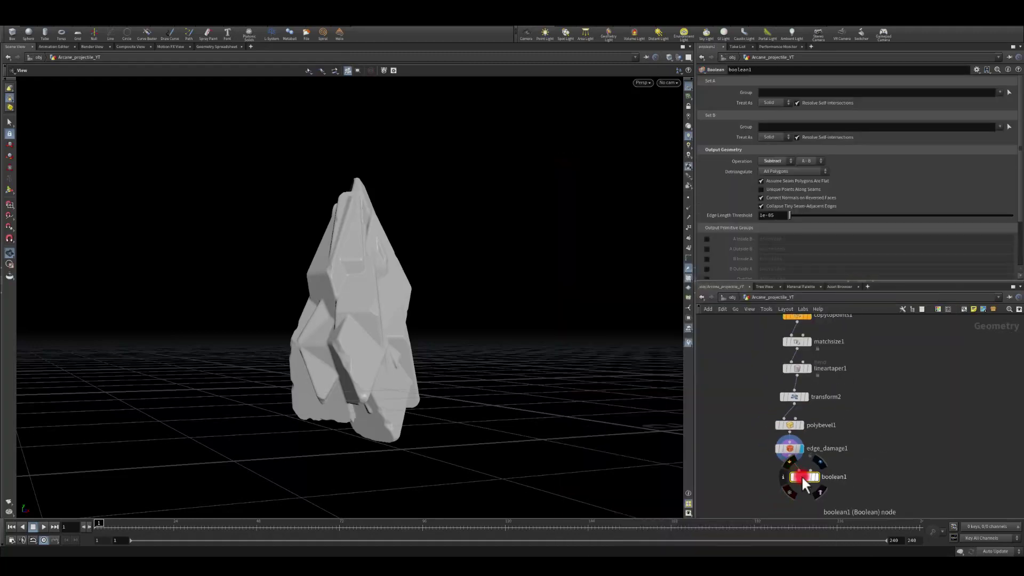
drag(802, 478, 844, 494)
Step: Lay out the sphere, isooffset, scatter and two attribrandomize nodes in one straight column
scroll(891, 414, down, 2)
middle_drag(751, 381, 722, 435)
drag(865, 409, 875, 415)
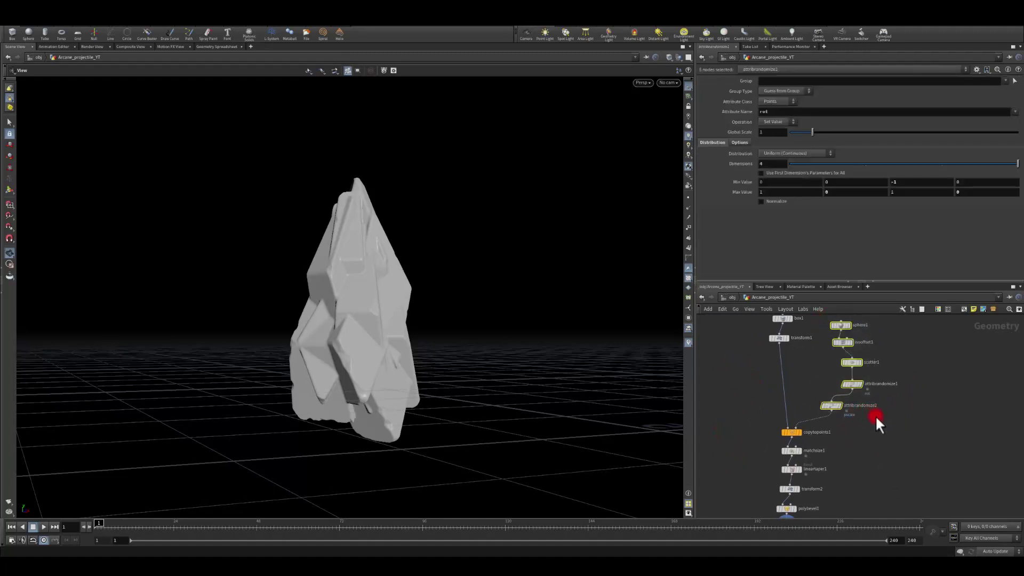
key(shift+l)
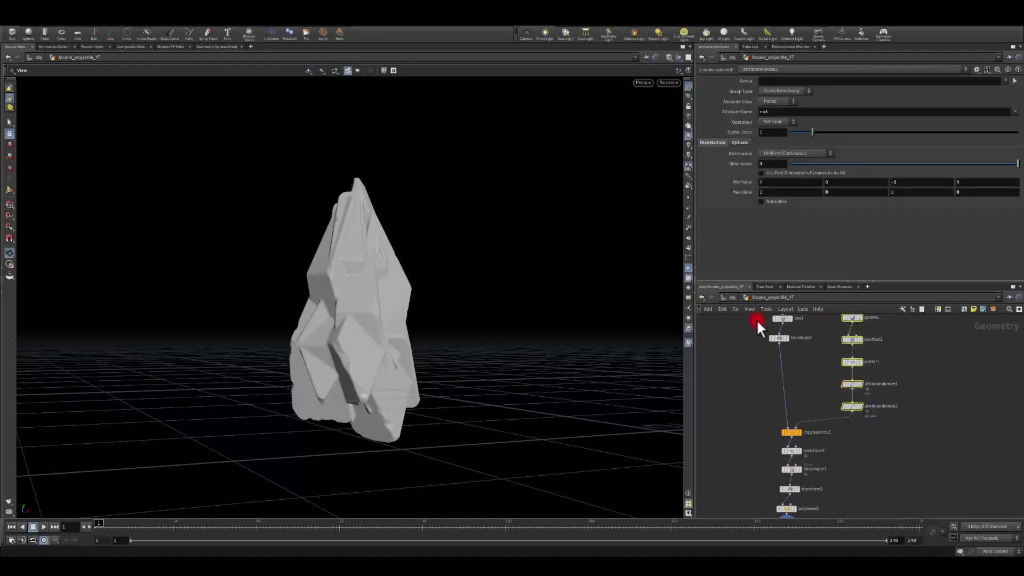
drag(756, 319, 772, 431)
Step: Duplicate the box, transform, sphere, isooffset, scatter, both attribrandomize and copytopoints nodes and place the copies beside boolean1
middle_drag(741, 383, 724, 246)
scroll(824, 448, up, 3)
click(795, 446)
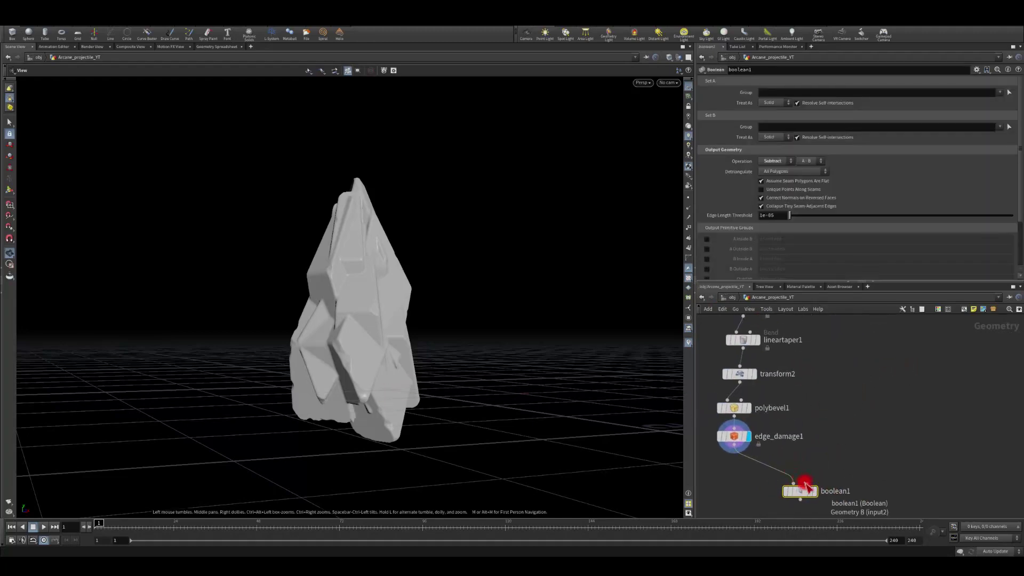
middle_drag(850, 389, 852, 491)
middle_drag(851, 418, 880, 501)
scroll(879, 500, down, 2)
scroll(772, 325, down, 1)
middle_drag(771, 323, 786, 382)
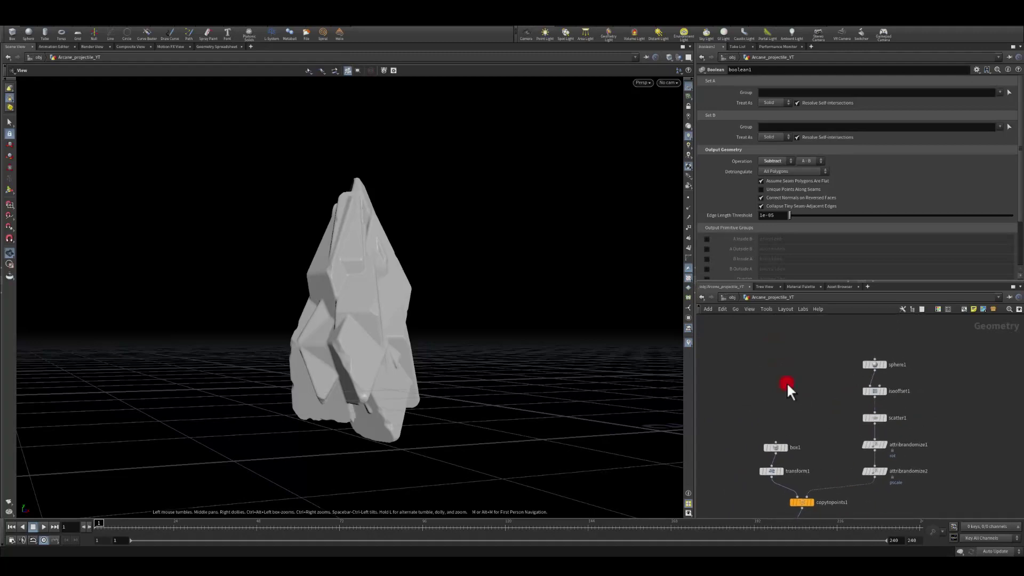
drag(720, 324, 937, 507)
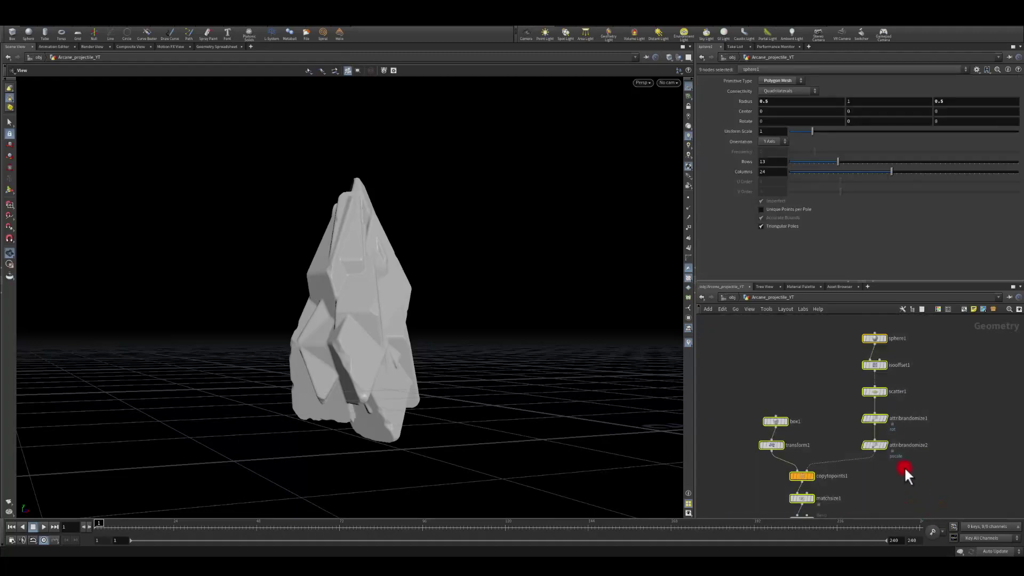
drag(863, 452, 716, 317)
key(ctrl+c)
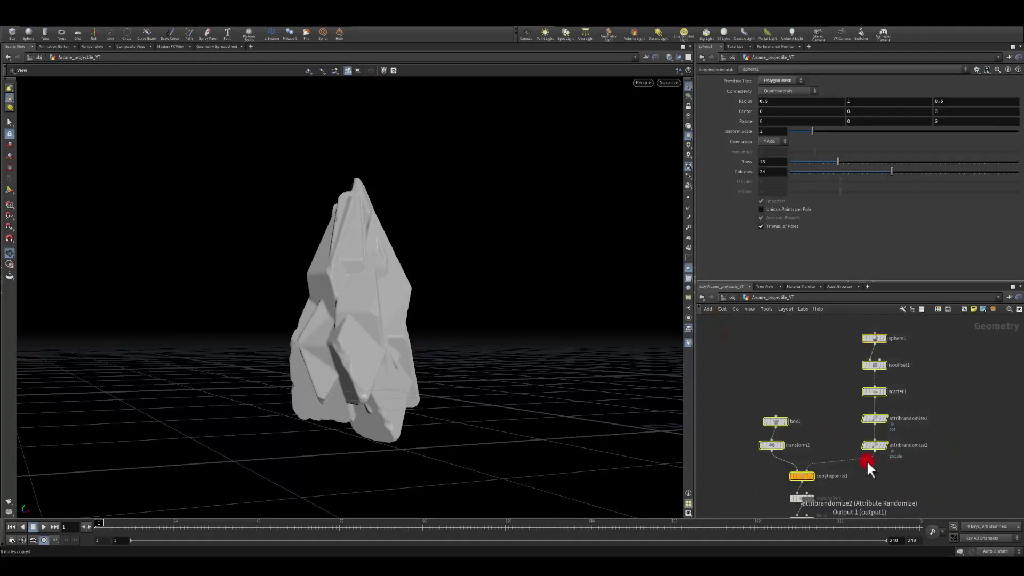
middle_drag(875, 470, 798, 341)
middle_drag(850, 411, 833, 361)
key(ctrl+v)
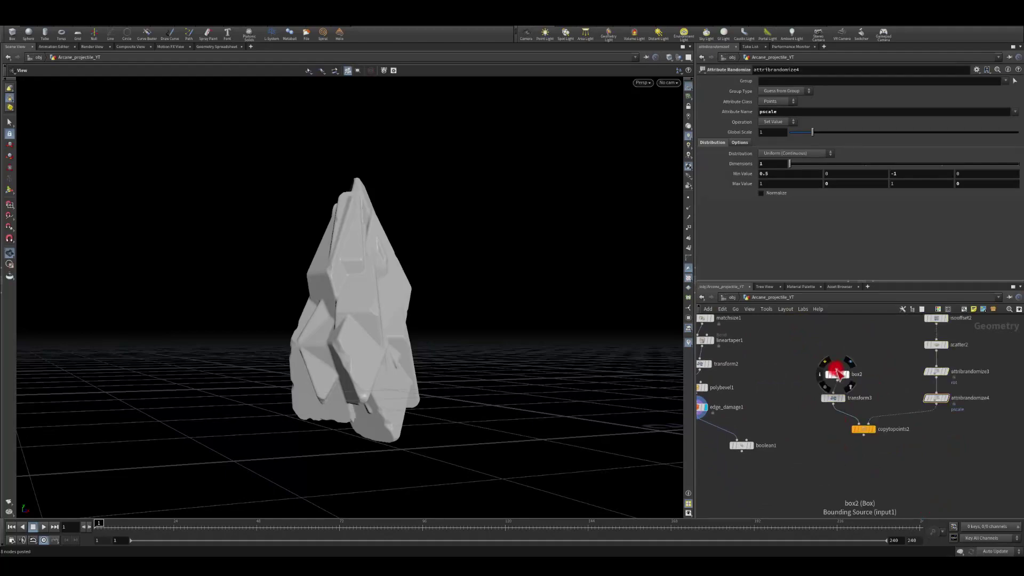
Step: Replace box2 with a polygon-mesh sphere node with all radii at 0.5, feeding transform3
click(837, 373)
key(Delete)
key(Tab)
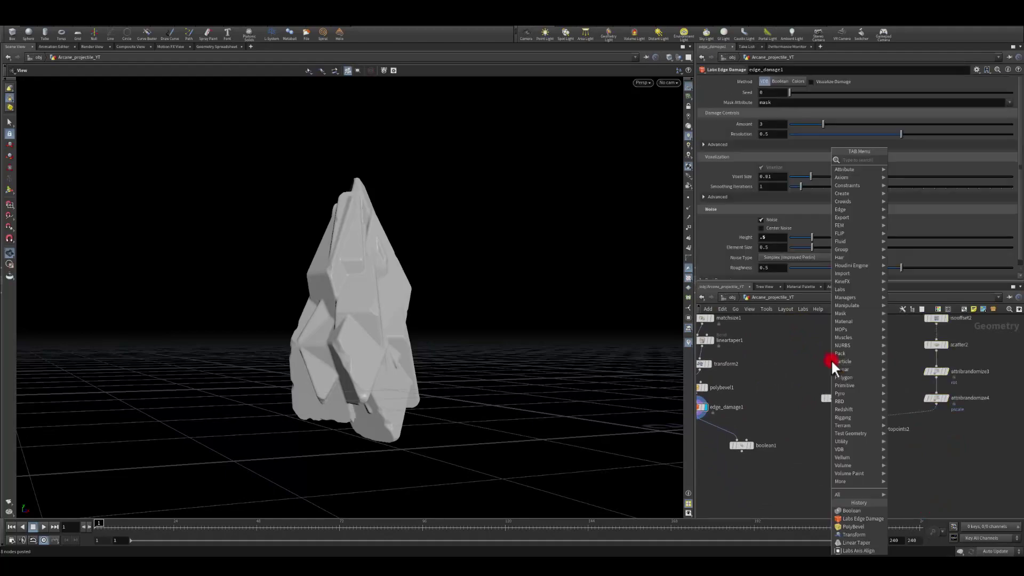
text(plat)
key(Return)
click(829, 359)
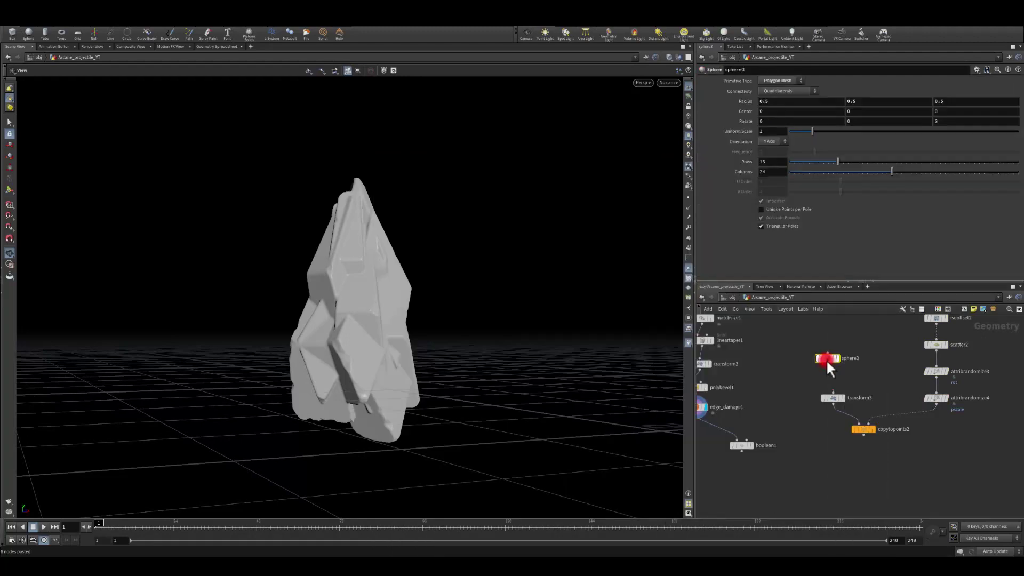
Step: Connect copytopoints2 to boolean1's second input and display the boolean result
drag(865, 440, 749, 444)
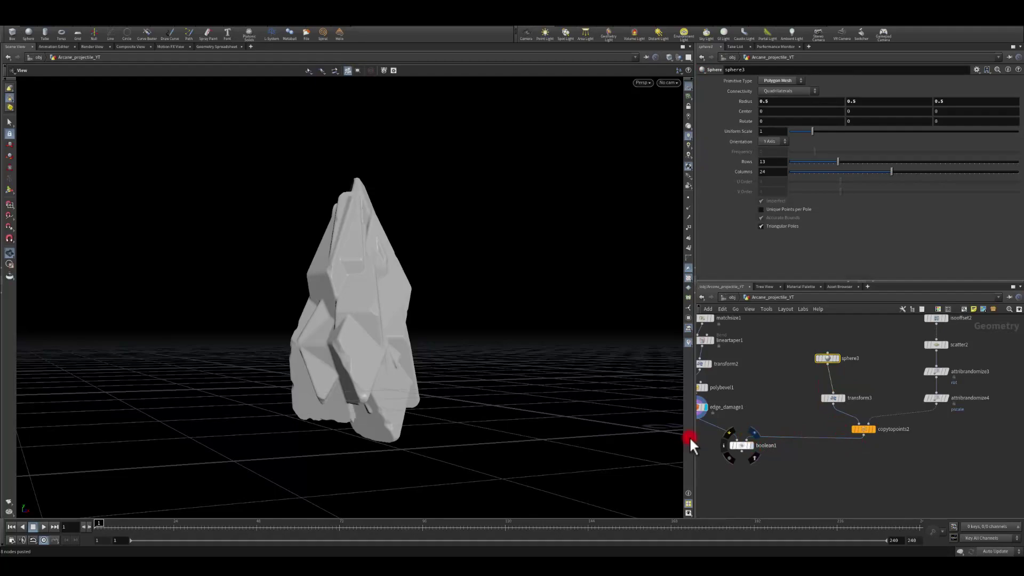
drag(276, 396, 395, 421)
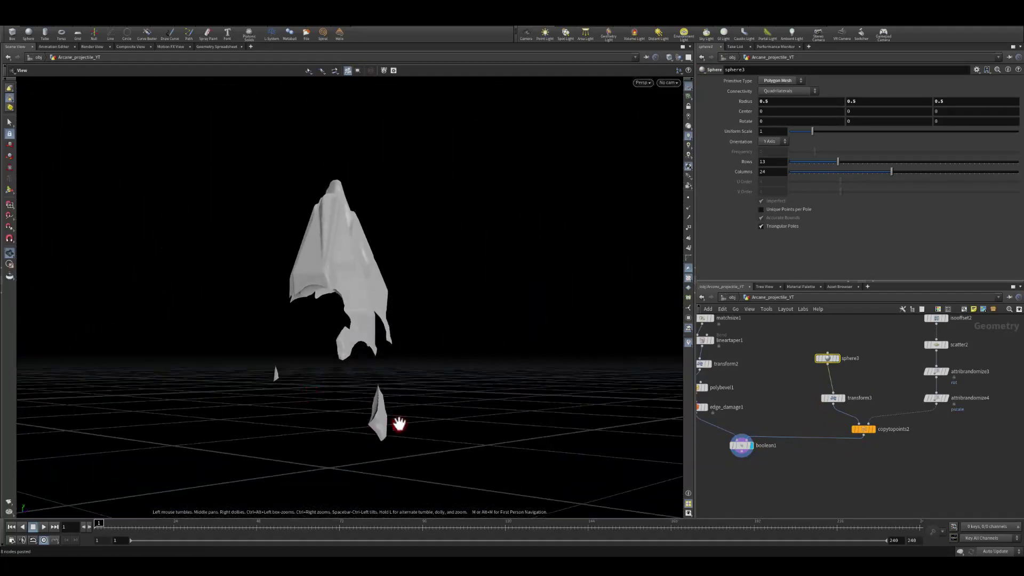
Step: Set sphere2's Y radius to 0.5 and inspect the carved rock
middle_drag(878, 482, 847, 372)
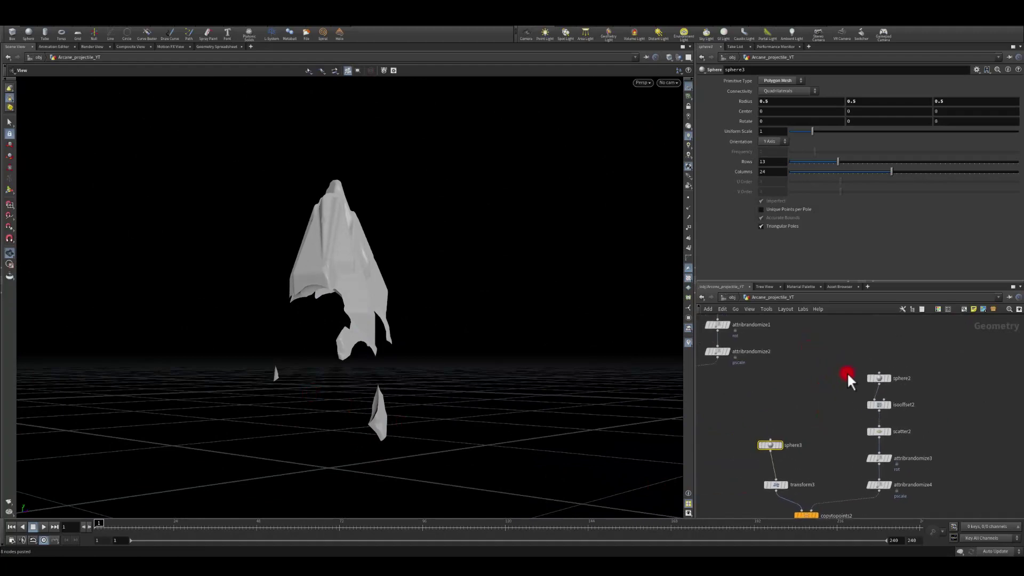
click(879, 379)
click(866, 105)
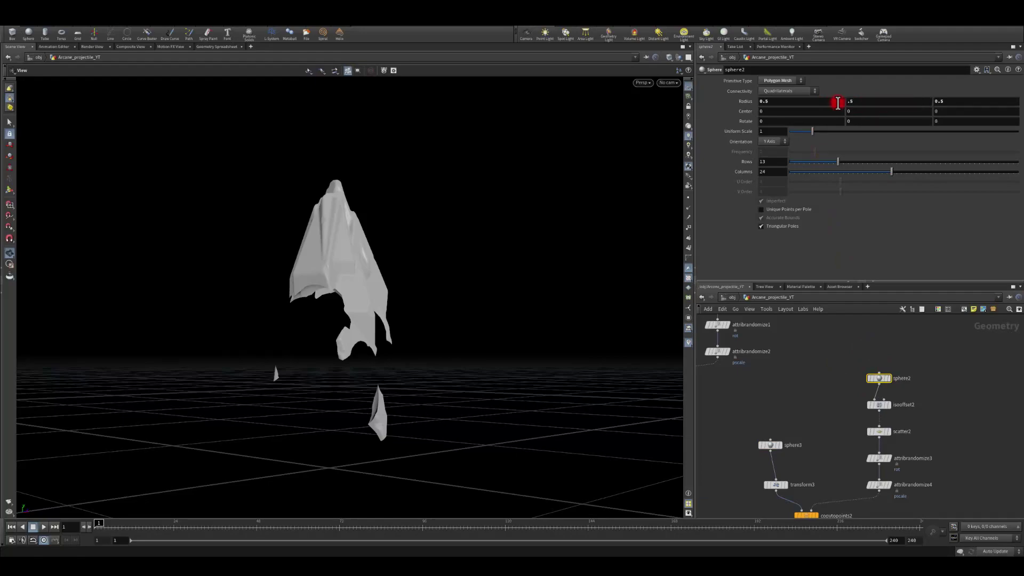
key(Return)
drag(432, 348, 363, 337)
Step: Display copytopoints2 and set transform3's Y scale to 1
middle_drag(804, 450, 814, 380)
scroll(813, 440, up, 3)
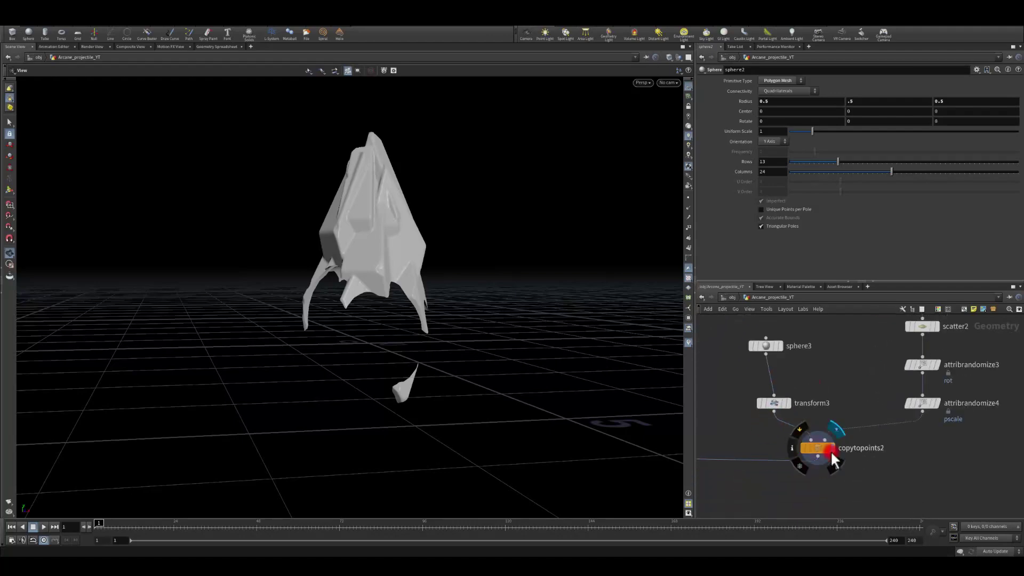
click(833, 449)
mouse_move(448, 365)
mouse_down()
mouse_move(359, 396)
mouse_move(431, 372)
mouse_up()
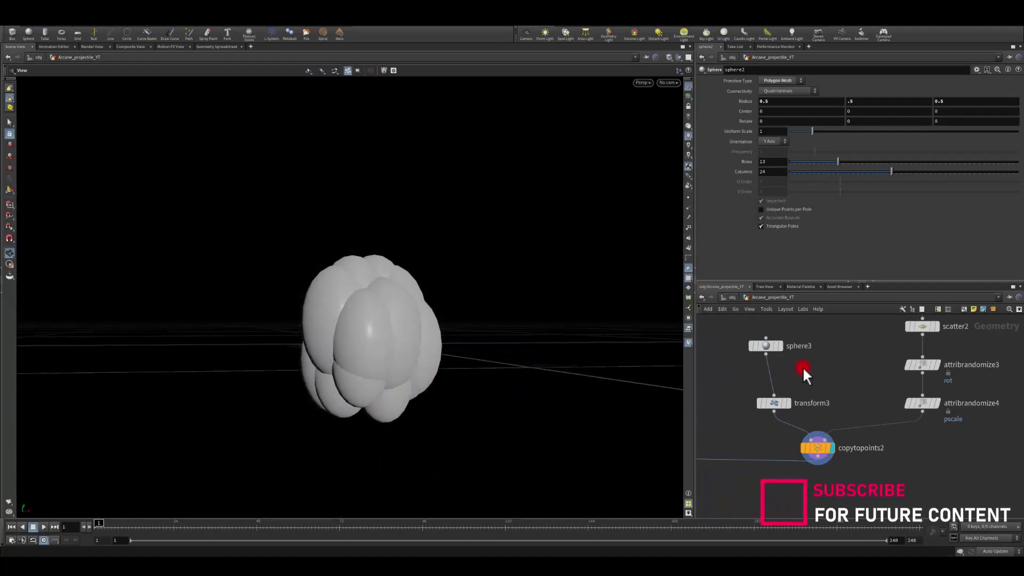
click(774, 404)
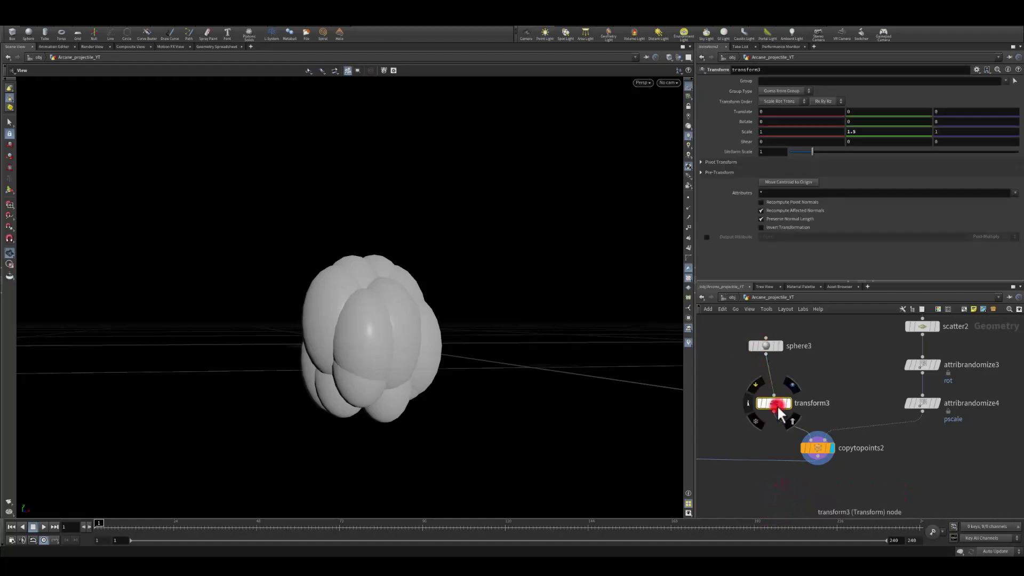
double_click(859, 131)
key(BackSpace)
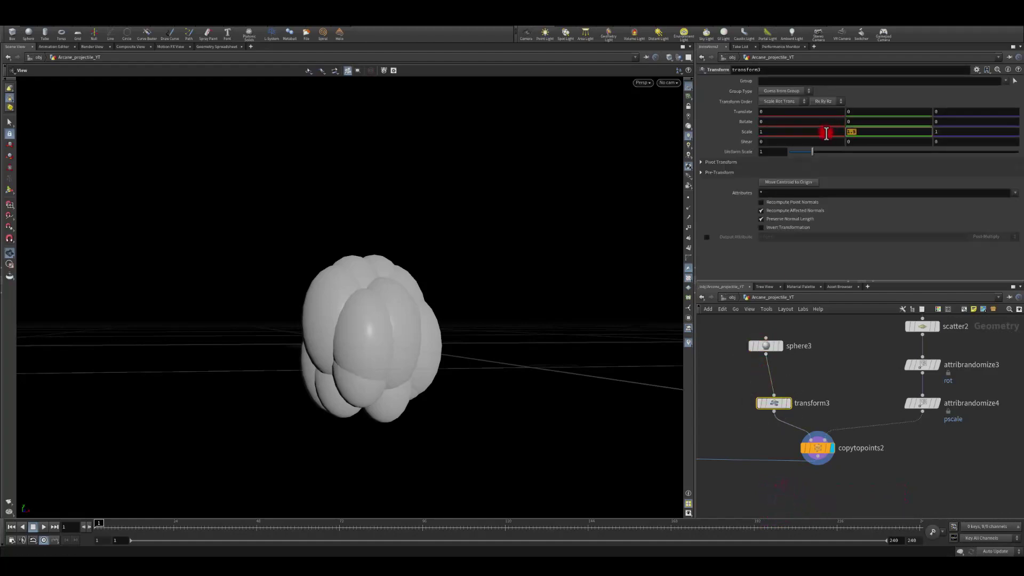
Step: Display boolean1 again and set scatter2's Global Seed to about 2.68
middle_drag(732, 372, 795, 359)
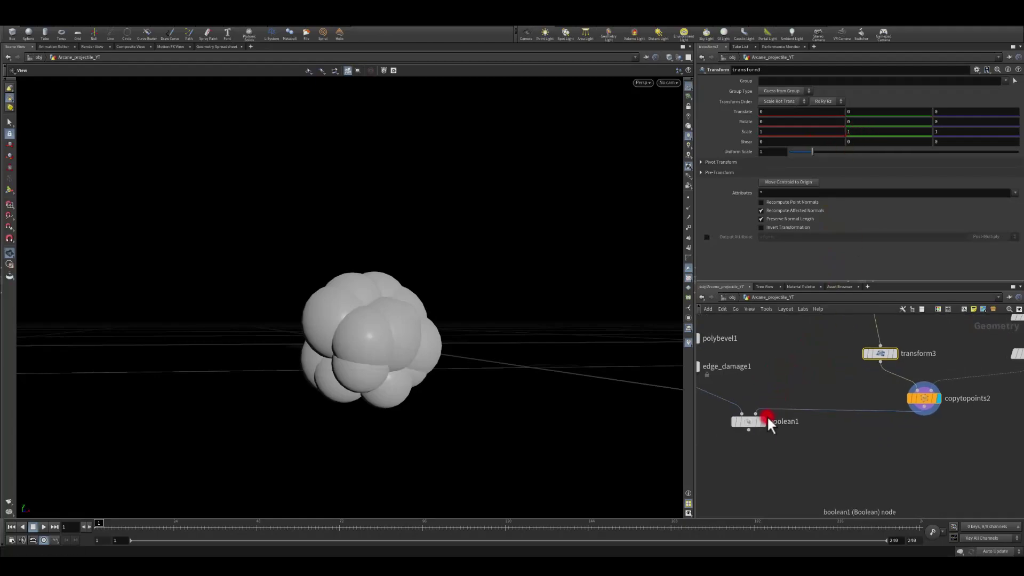
mouse_move(299, 357)
mouse_down()
mouse_move(290, 277)
mouse_move(298, 350)
mouse_move(334, 249)
mouse_move(315, 350)
mouse_move(422, 380)
mouse_move(501, 379)
mouse_move(299, 366)
mouse_move(336, 362)
mouse_up()
middle_drag(821, 363, 757, 457)
mouse_move(909, 315)
middle_down()
mouse_move(860, 359)
mouse_move(900, 377)
mouse_move(838, 416)
mouse_move(839, 401)
middle_up()
click(905, 389)
click(902, 421)
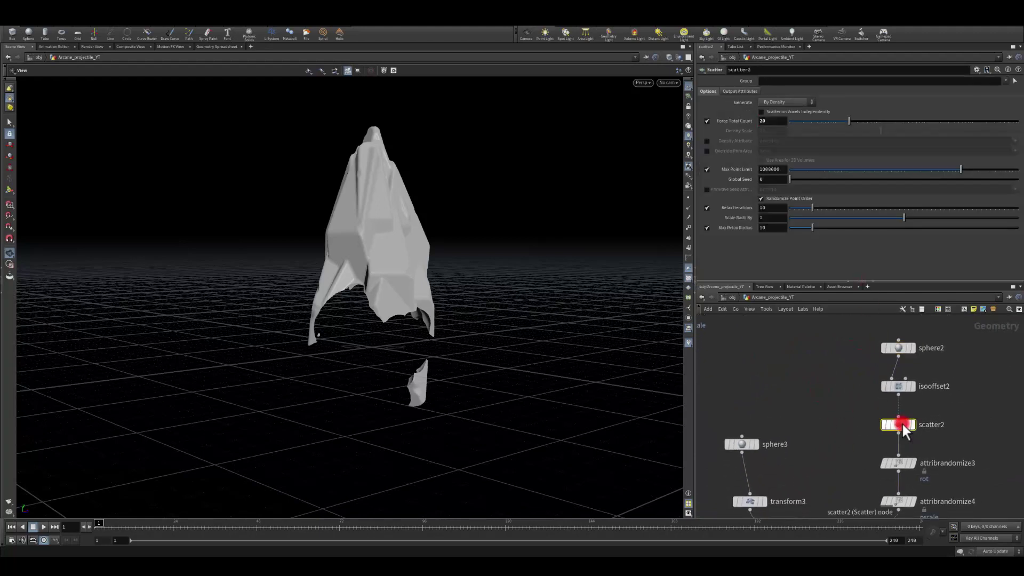
drag(827, 180, 824, 179)
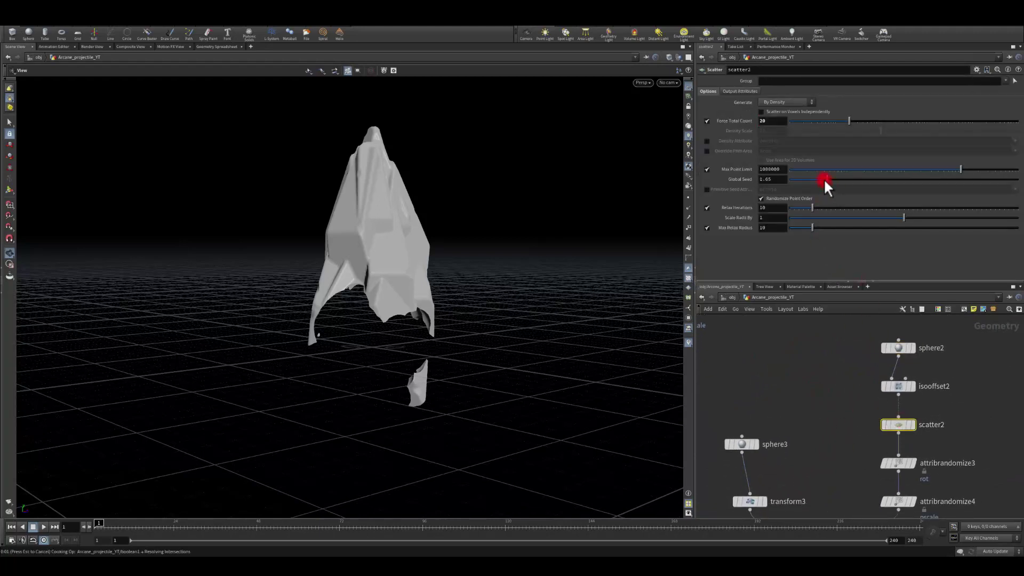
drag(850, 177, 848, 177)
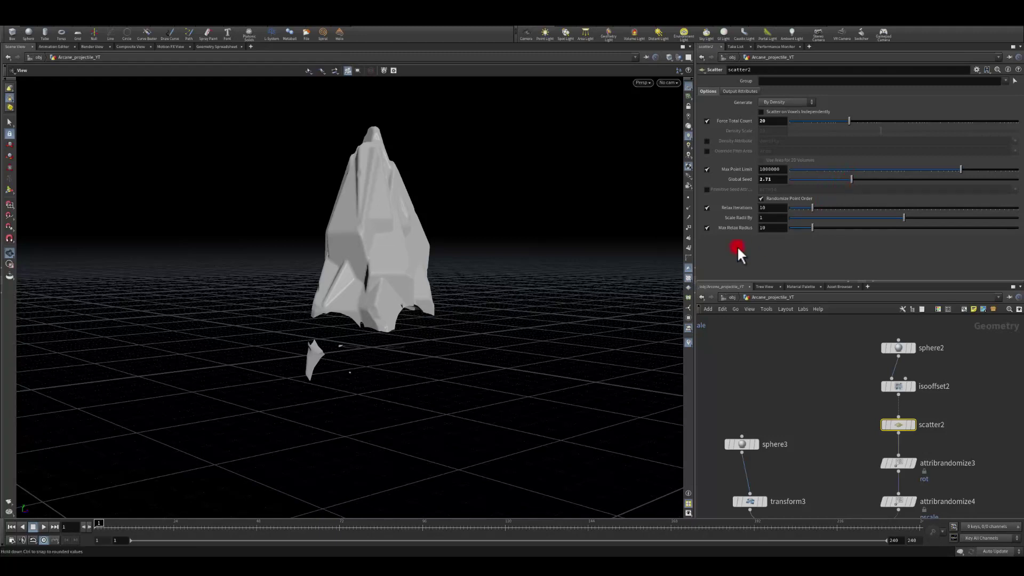
Step: Set sphere2's X and Z radii to 1, then inspect the copied spheres and the boolean result
click(899, 348)
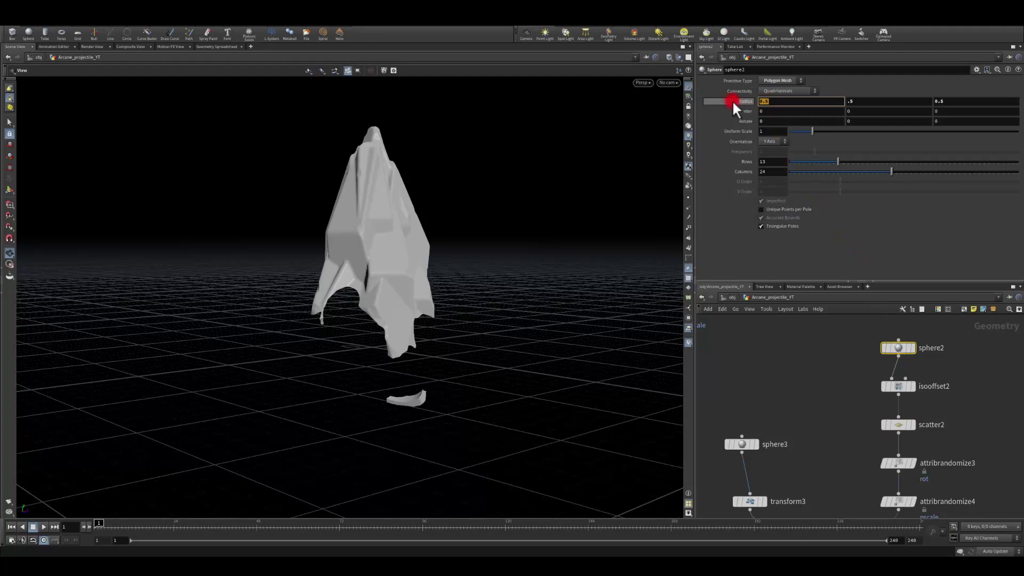
drag(948, 102, 914, 103)
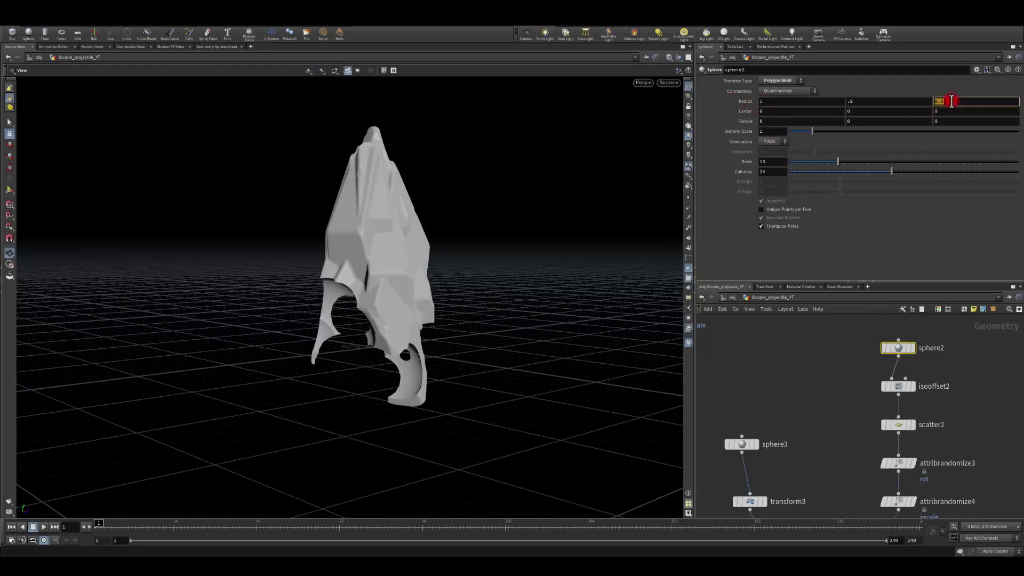
key(Return)
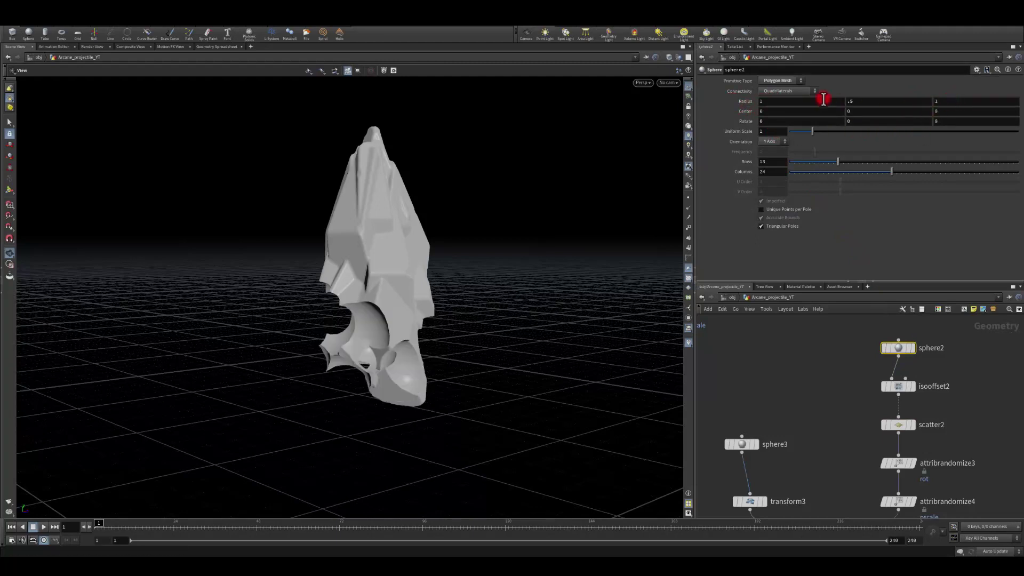
drag(523, 259, 504, 280)
middle_drag(813, 485, 838, 376)
click(835, 438)
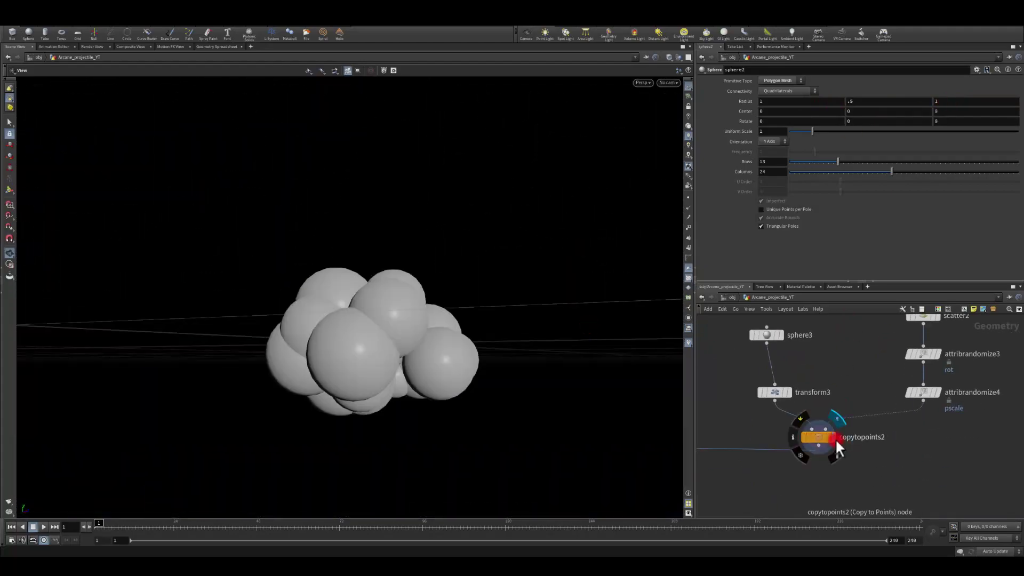
drag(407, 354, 356, 320)
middle_drag(770, 471, 886, 391)
click(777, 382)
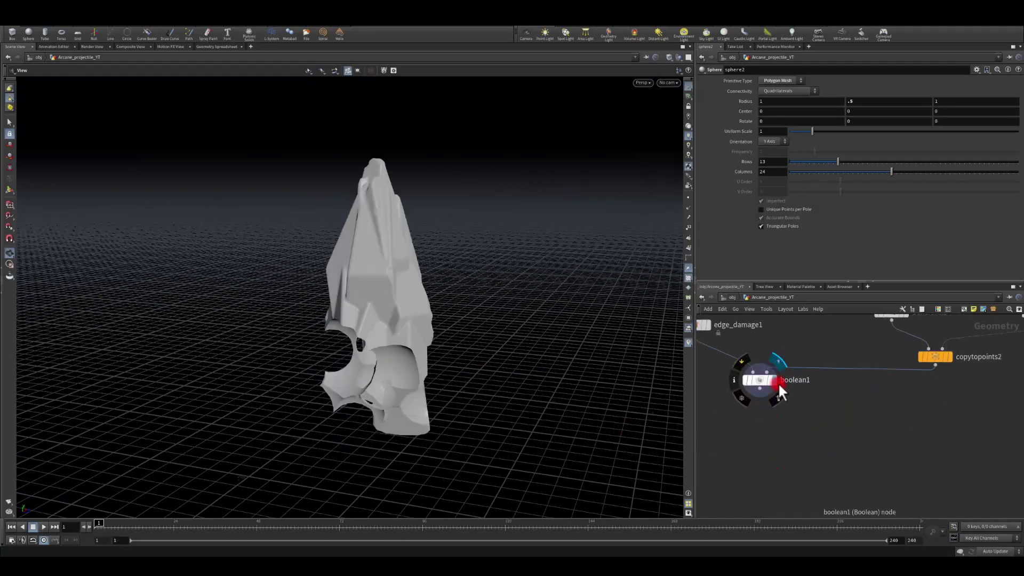
drag(405, 321, 469, 384)
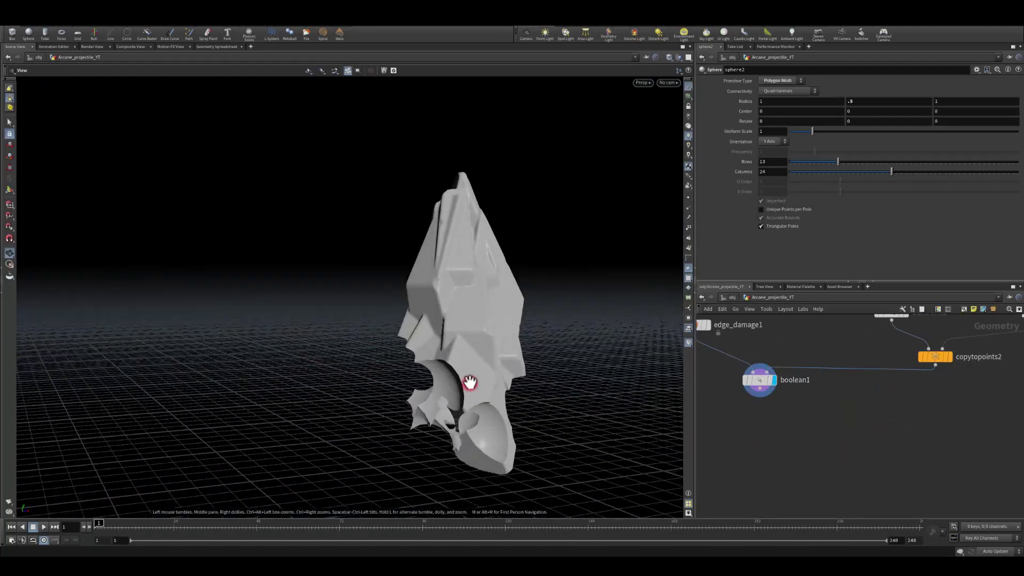
Step: Set sphere2's Uniform Scale to 1.5 and inspect the carved rock
middle_drag(868, 434, 811, 481)
middle_drag(786, 368, 736, 472)
middle_drag(873, 375, 809, 418)
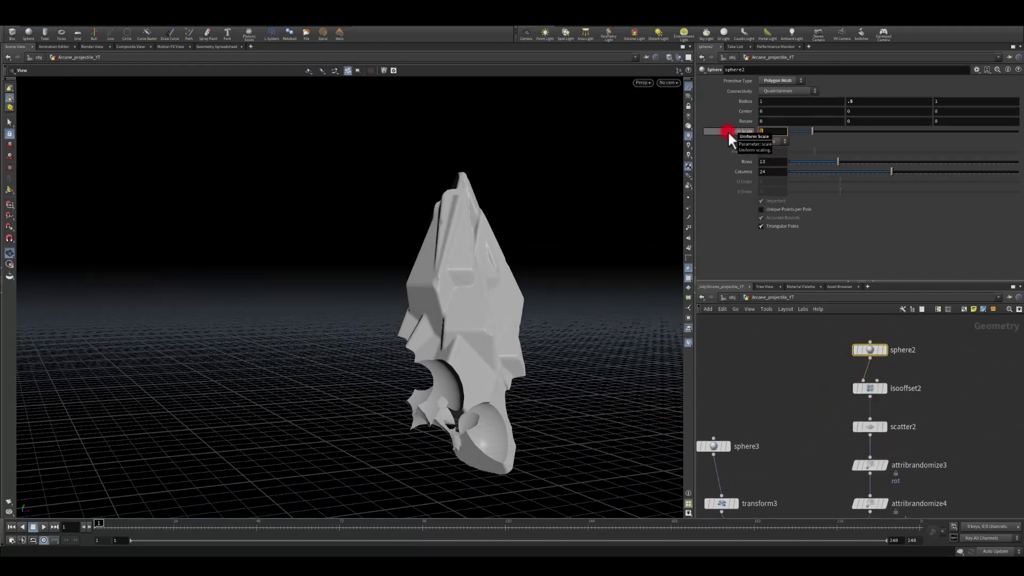
text(1.5)
key(Return)
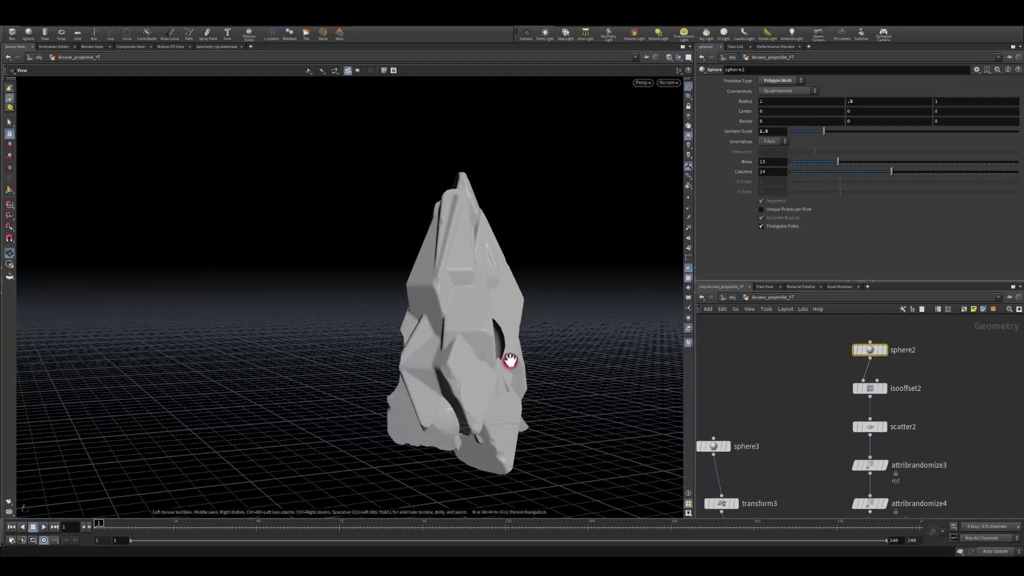
middle_drag(498, 378, 501, 291)
Step: Display copytopoints2 and set scatter2's Force Total Count to 50
middle_drag(762, 422, 764, 335)
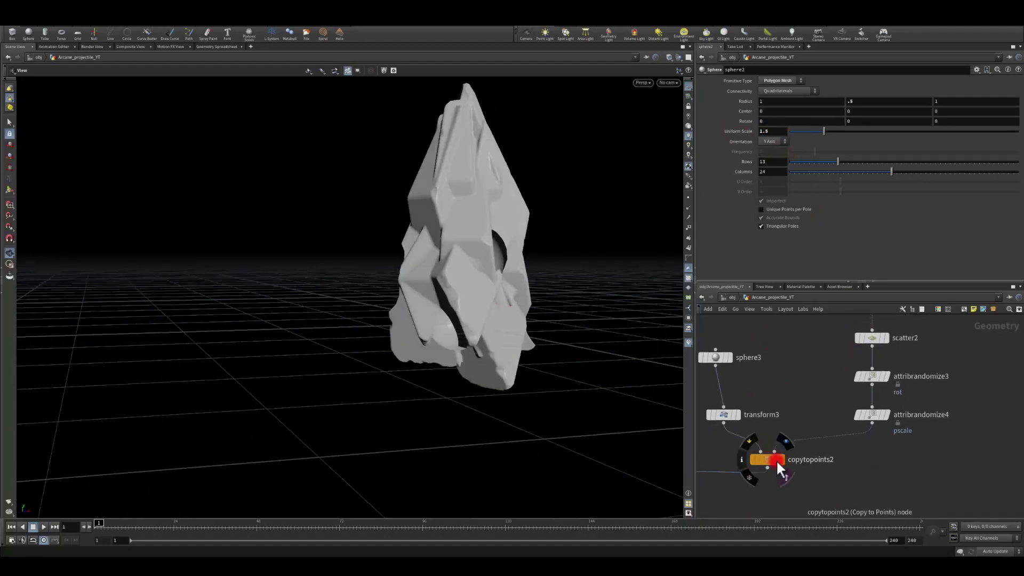
click(781, 461)
mouse_move(493, 331)
mouse_down()
mouse_move(490, 368)
mouse_move(493, 320)
mouse_up()
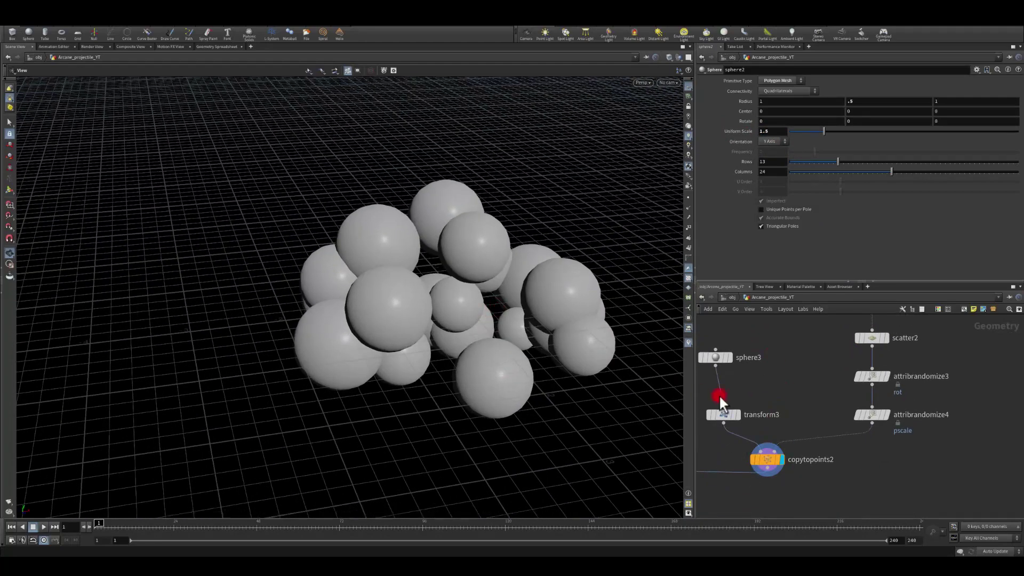
middle_drag(719, 395, 709, 439)
click(861, 382)
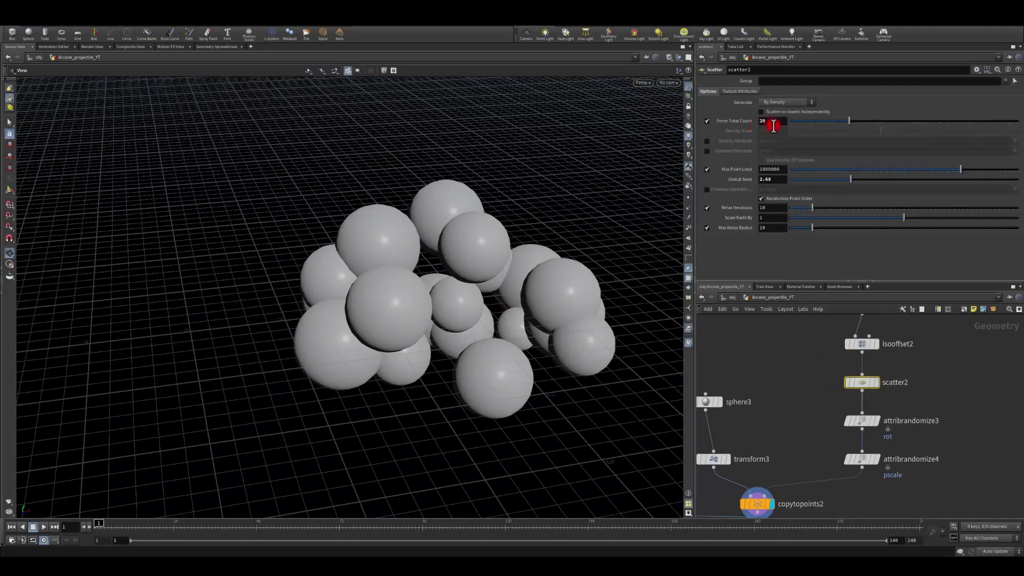
drag(774, 126, 735, 125)
text(50)
key(Return)
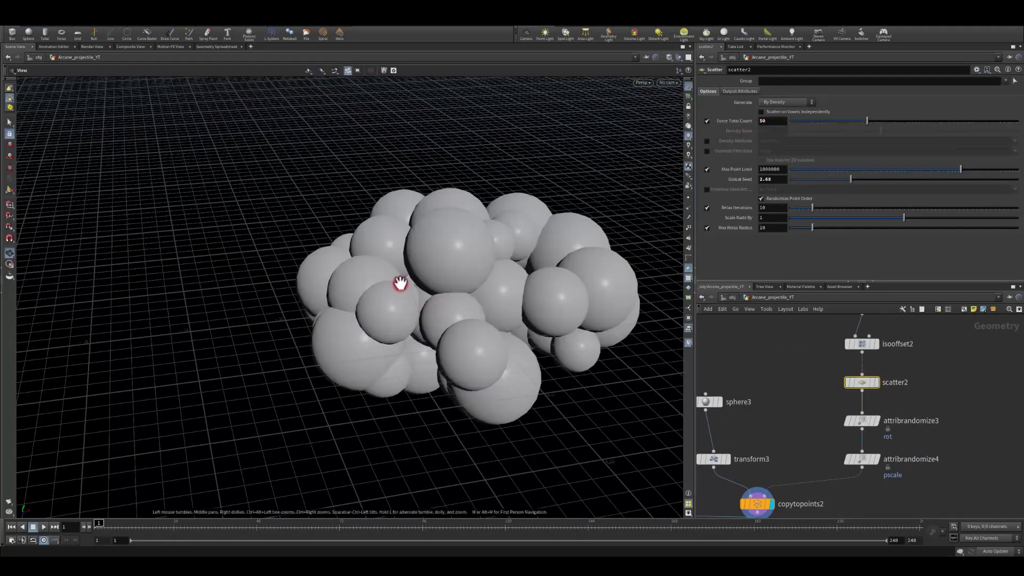
mouse_move(400, 283)
mouse_down()
mouse_move(407, 322)
mouse_move(404, 288)
mouse_up()
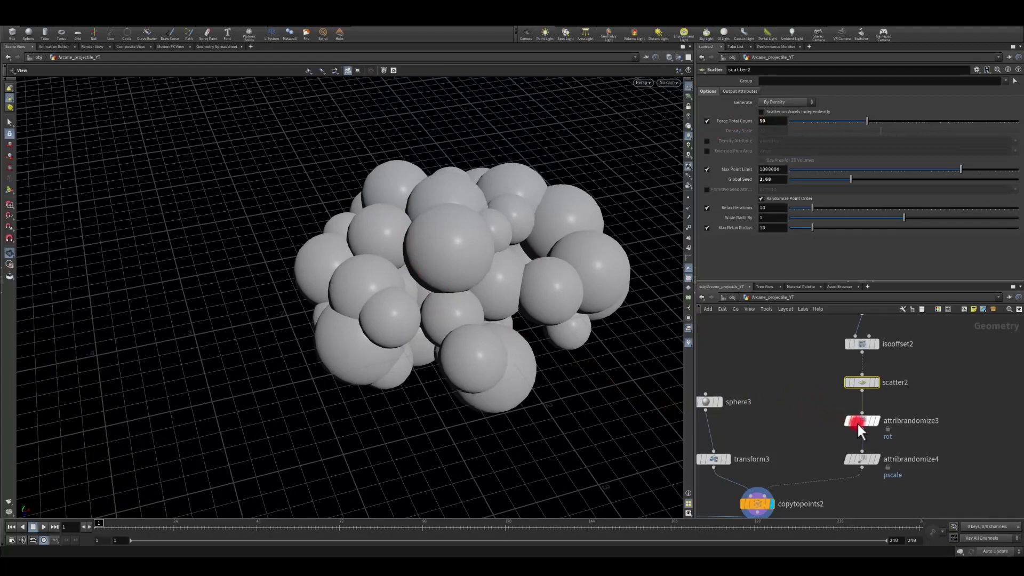
Step: Bypass attribrandomize3 and attribrandomize4 so the copied spheres no longer get random rotation or pscale
click(845, 405)
click(862, 456)
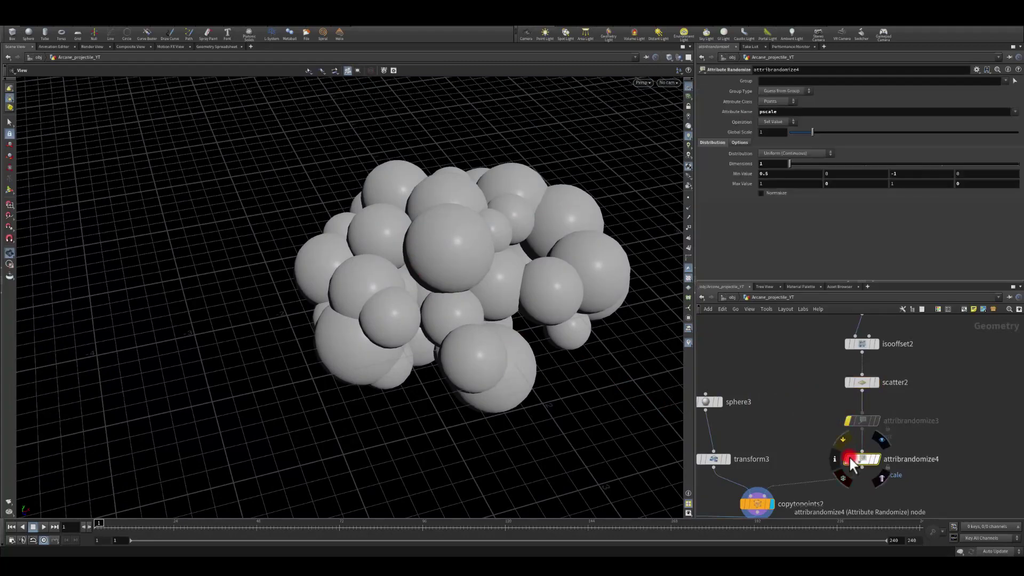
click(844, 445)
middle_drag(777, 451, 803, 367)
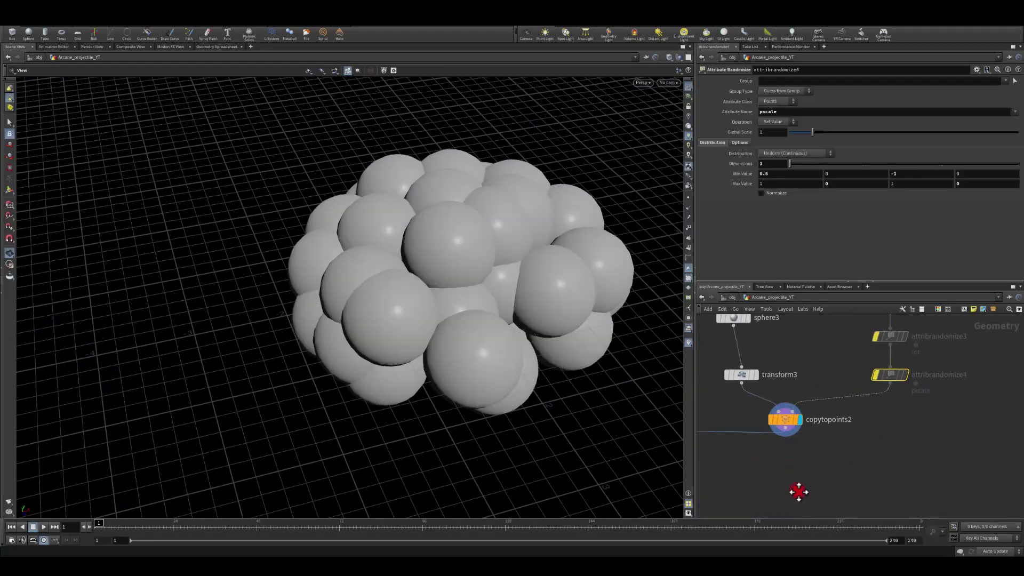
middle_drag(798, 492, 892, 444)
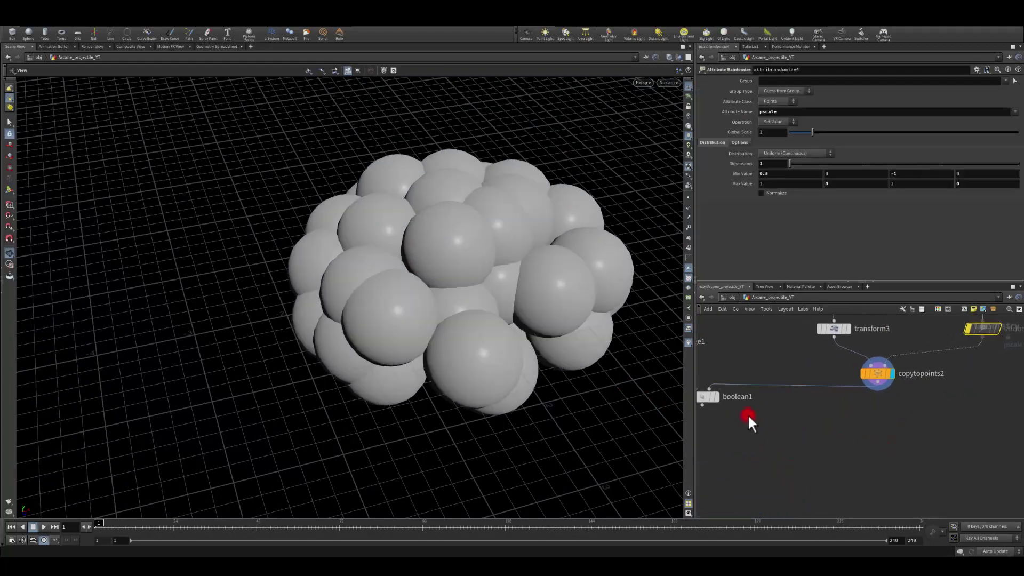
Step: Display boolean1 and inspect the carved underside of the rock
click(719, 398)
click(707, 395)
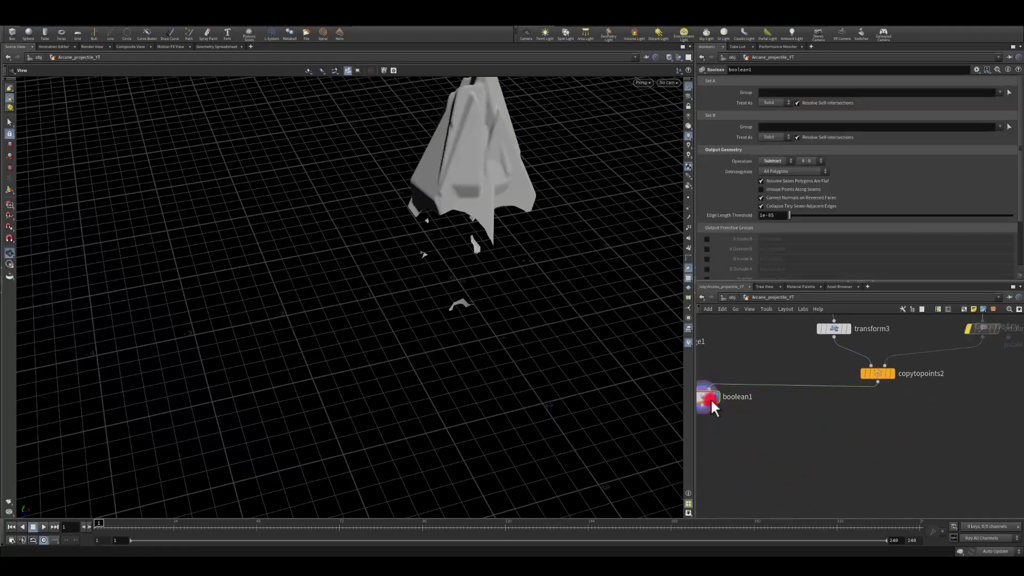
drag(590, 395, 435, 297)
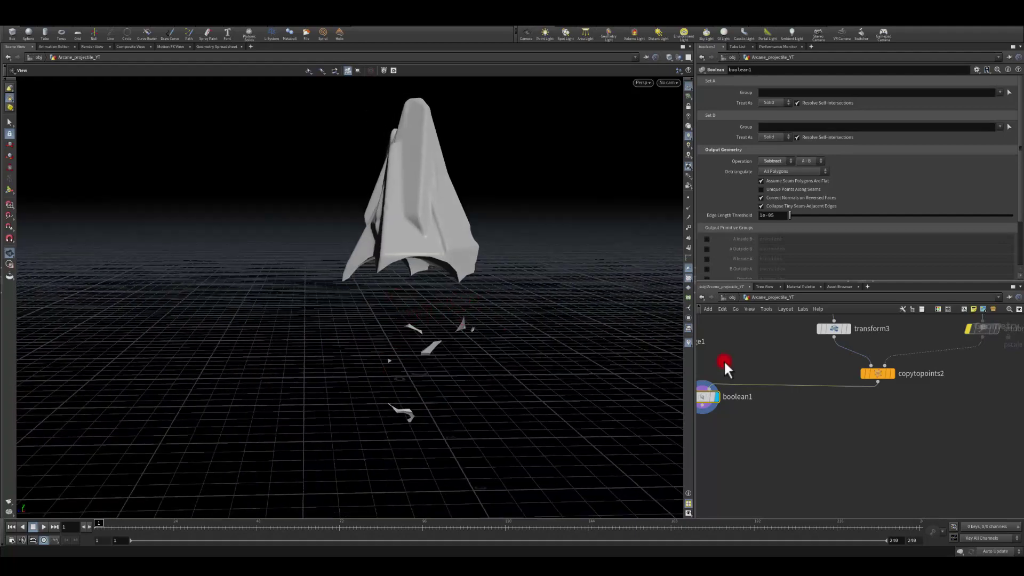
Step: Set sphere3's X and Z radii to 1 and inspect the cut along the rock's base
middle_drag(765, 370, 761, 443)
click(812, 389)
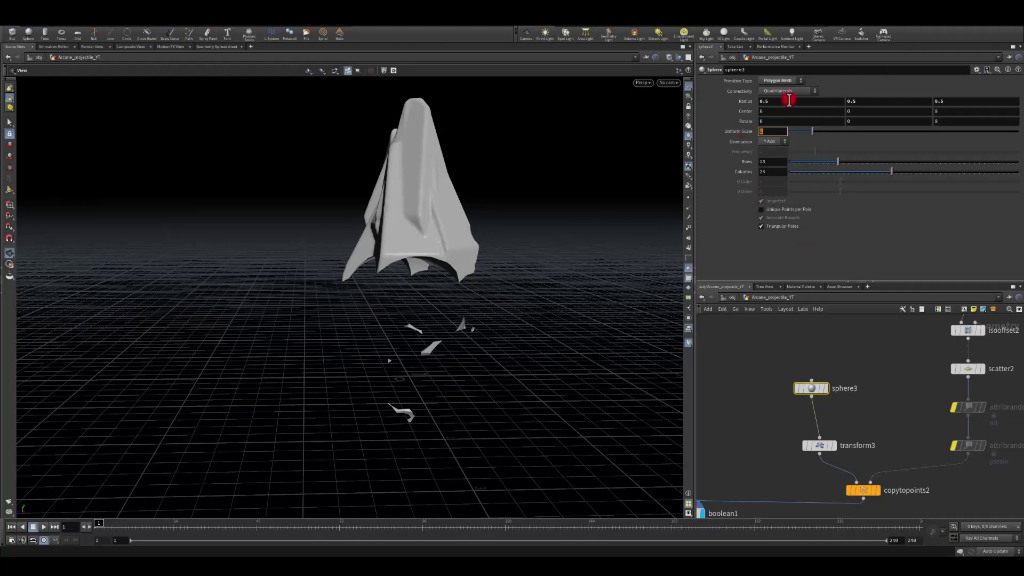
drag(788, 100, 722, 92)
text(1)
click(943, 101)
double_click(949, 101)
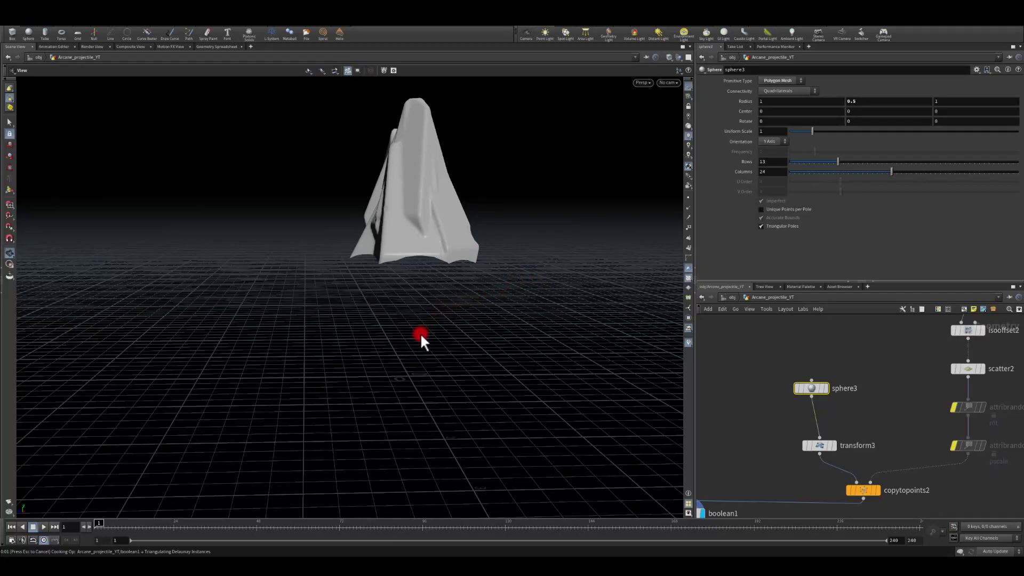
mouse_move(388, 350)
mouse_down()
mouse_move(398, 226)
mouse_move(394, 348)
mouse_up()
middle_drag(752, 445, 795, 375)
drag(507, 271, 415, 251)
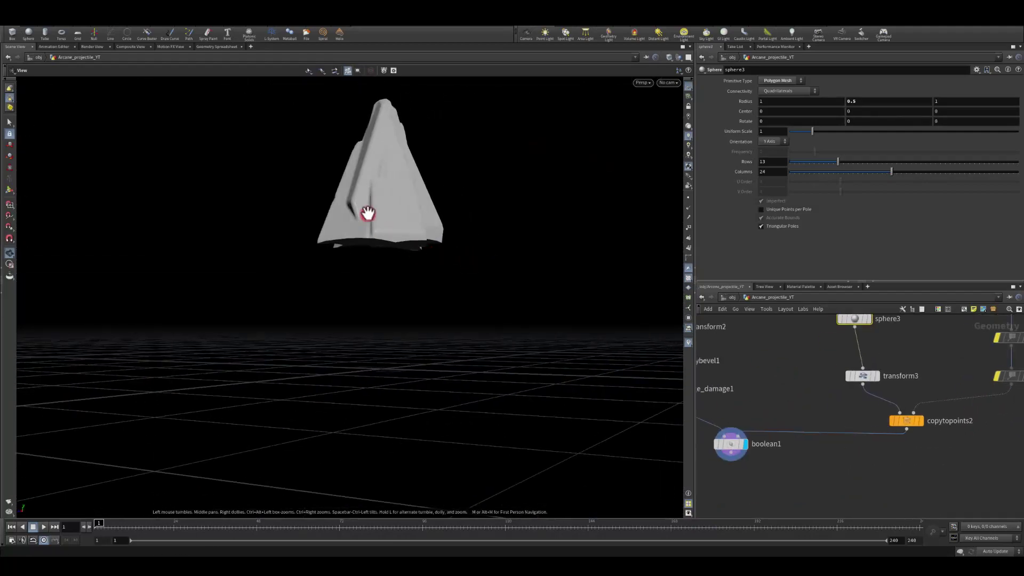
alt+drag(326, 230, 391, 240)
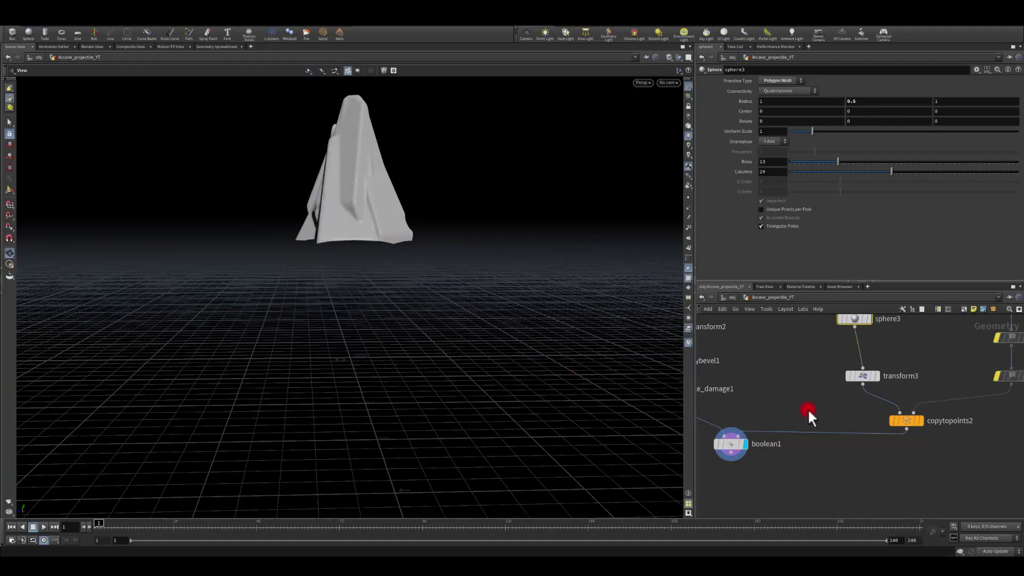
Step: Add a Transform node after copytopoints2 and wire its output into boolean1's second input
middle_drag(861, 432, 880, 397)
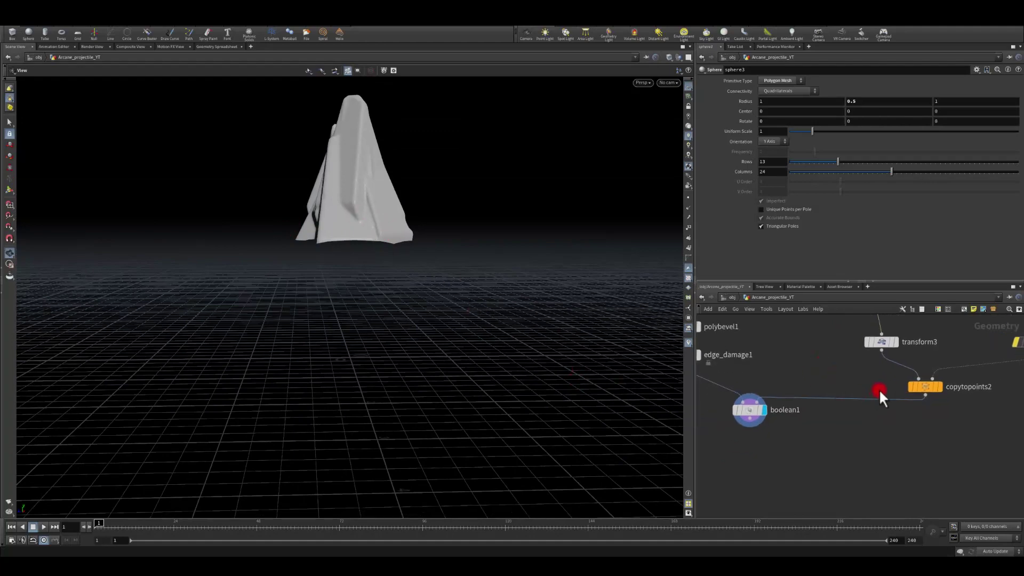
key(Tab)
text(transform)
key(Return)
click(904, 432)
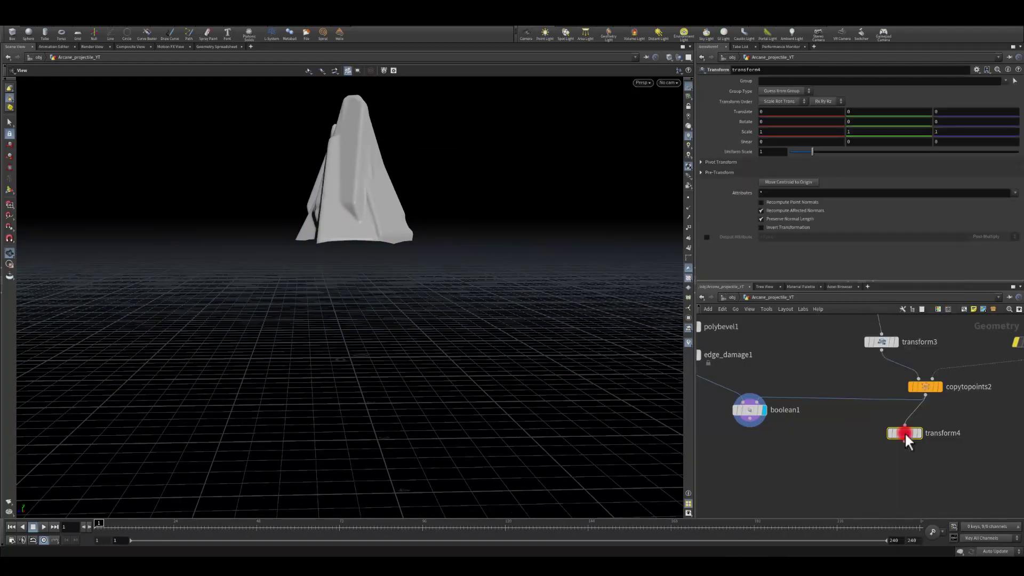
drag(750, 411, 749, 452)
drag(905, 442, 761, 449)
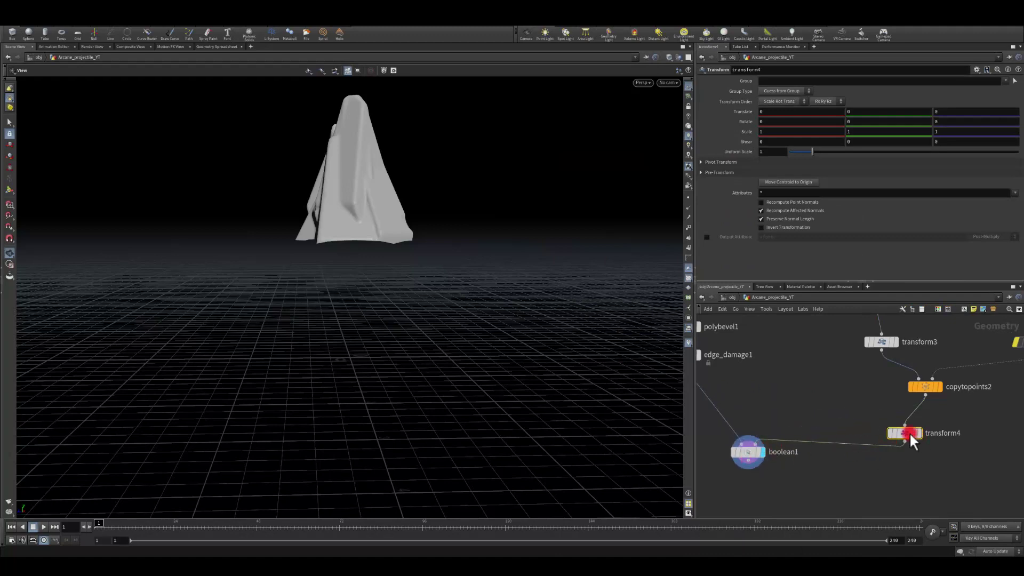
Step: Set transform4's Y translation to -0.7 and inspect the rock's new base cut
click(854, 111)
drag(556, 245, 412, 334)
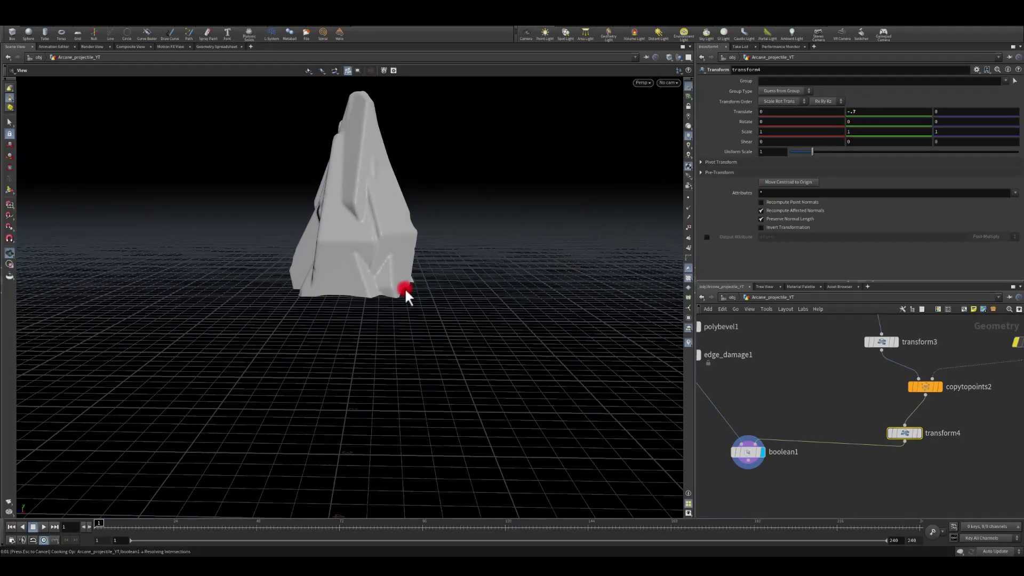
drag(323, 327, 352, 382)
Step: Add a VDB from Polygons node after boolean1 and display it
middle_drag(750, 487, 771, 405)
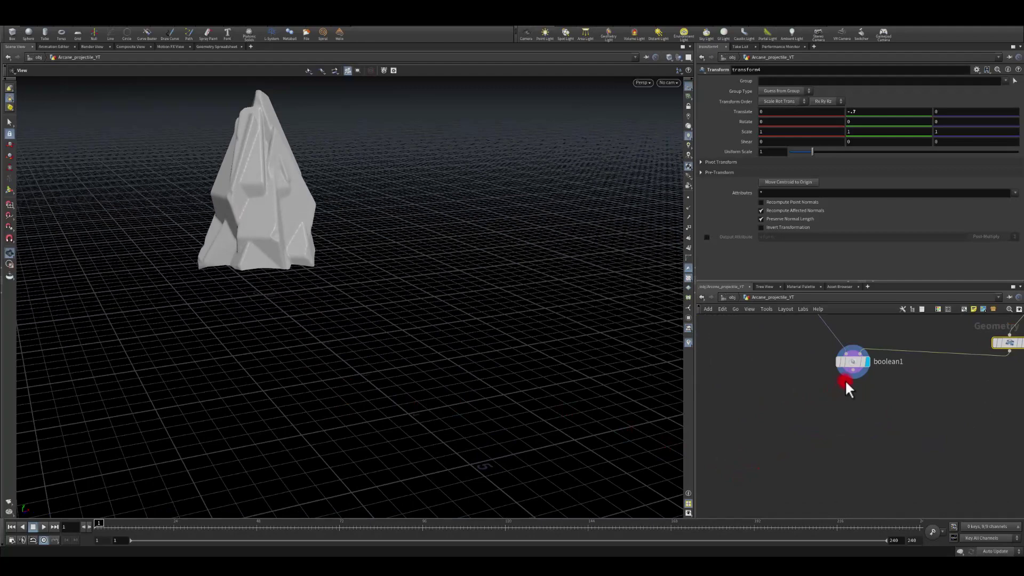
key(Tab)
text(vdb from po)
key(Return)
click(848, 410)
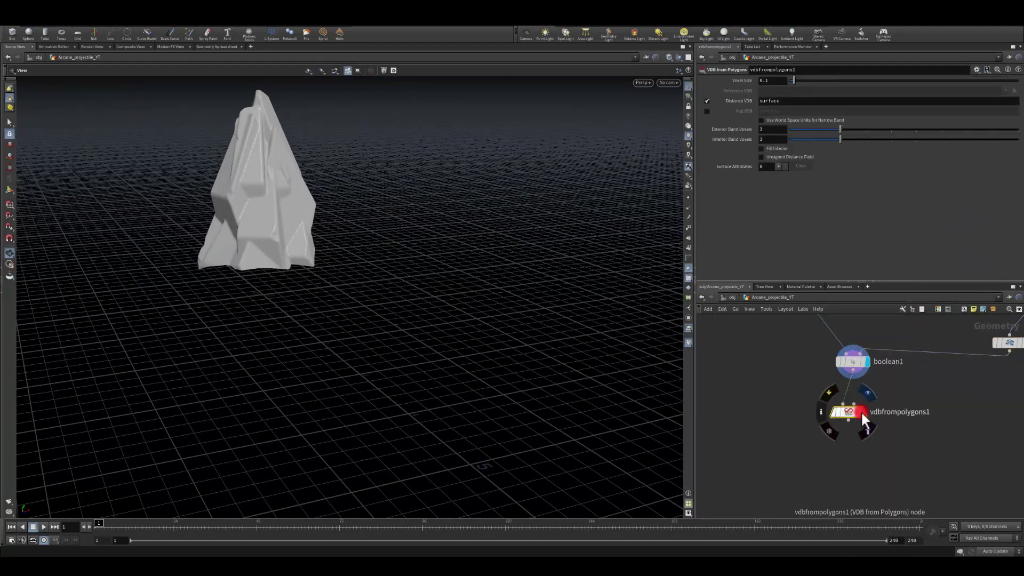
click(862, 414)
Step: Set vdbfrompolygons1's Voxel Size to 0.005
click(776, 84)
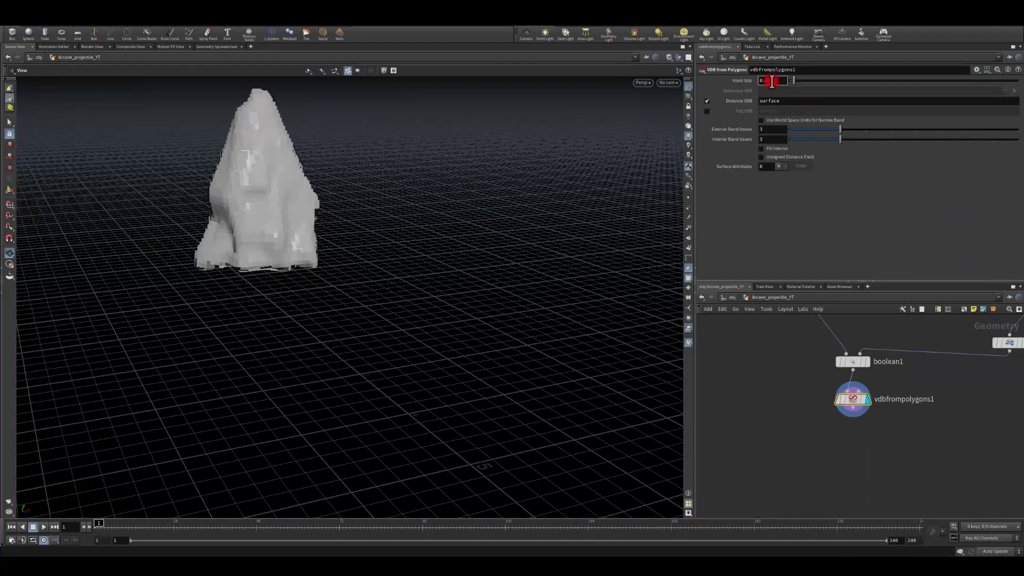
text(005)
key(Return)
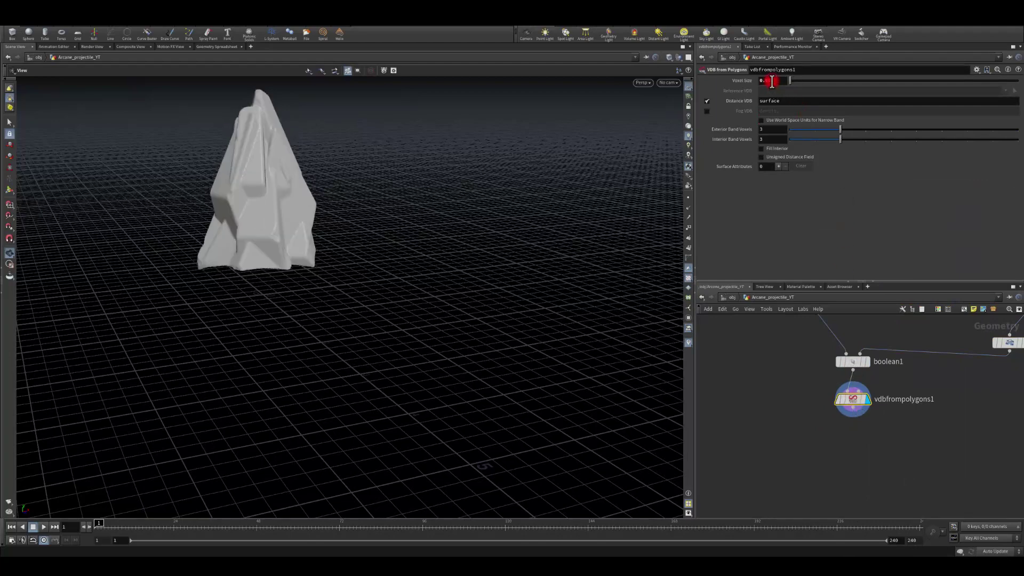
Step: Add a VDB Smooth SDF node after vdbfrompolygons1 and inspect the smoothed rock up close
drag(853, 417, 843, 438)
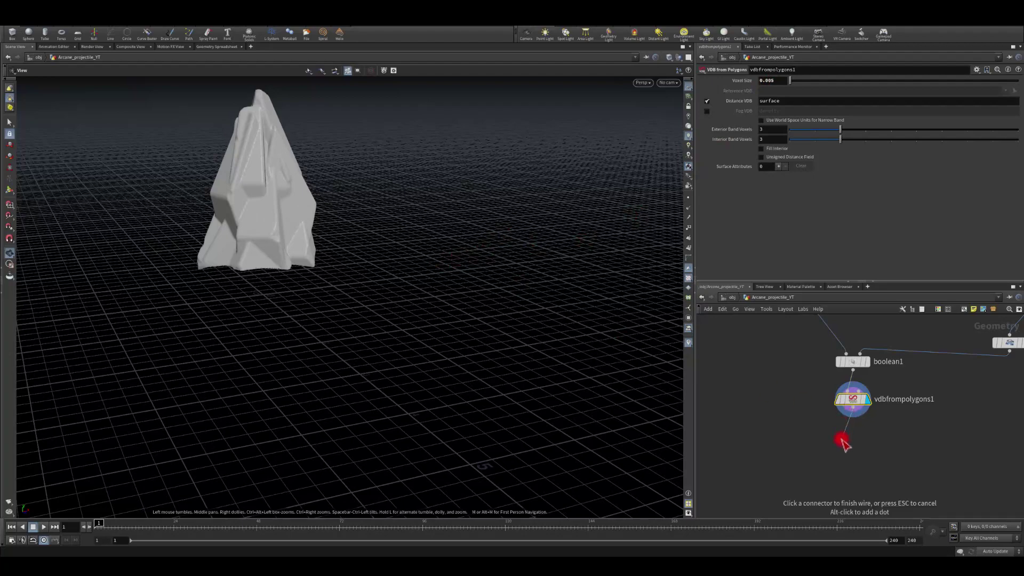
key(Tab)
text(smoo sd)
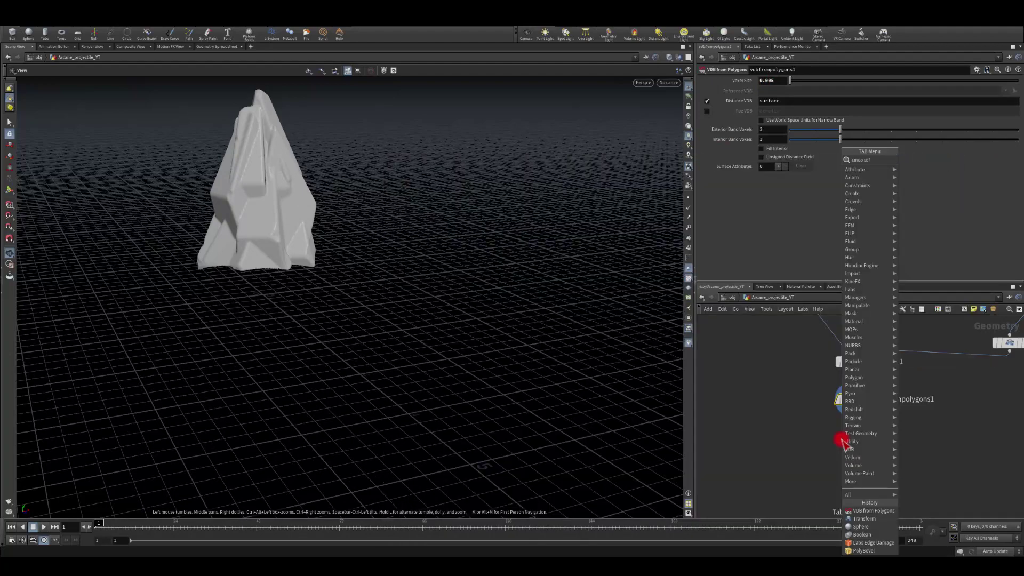
key(Return)
drag(410, 309, 483, 345)
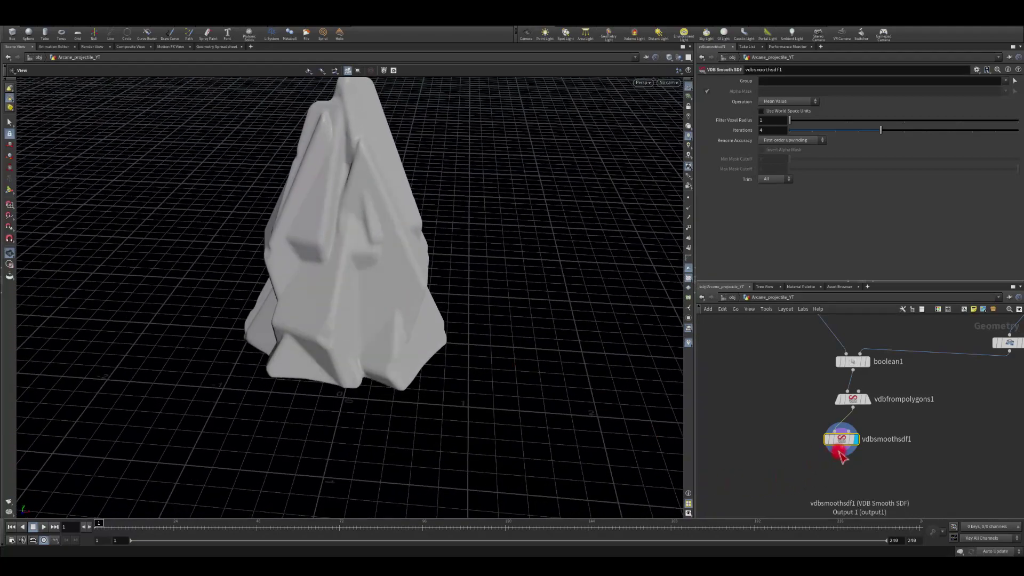
Step: Add a Convert VDB node after vdbsmoothsdf1 and set it to convert to Polygons
key(Tab)
text(vdb con)
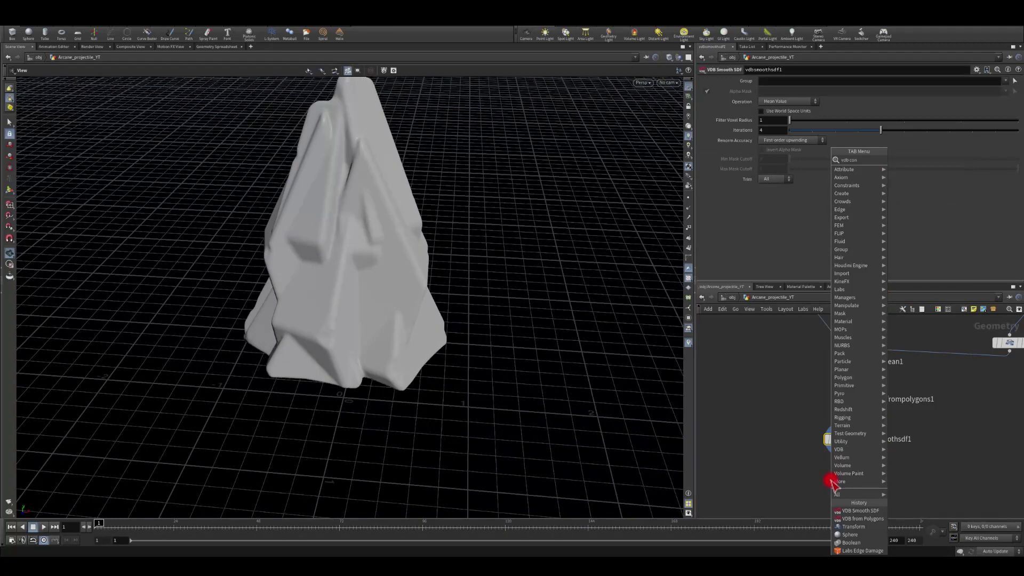
key(Return)
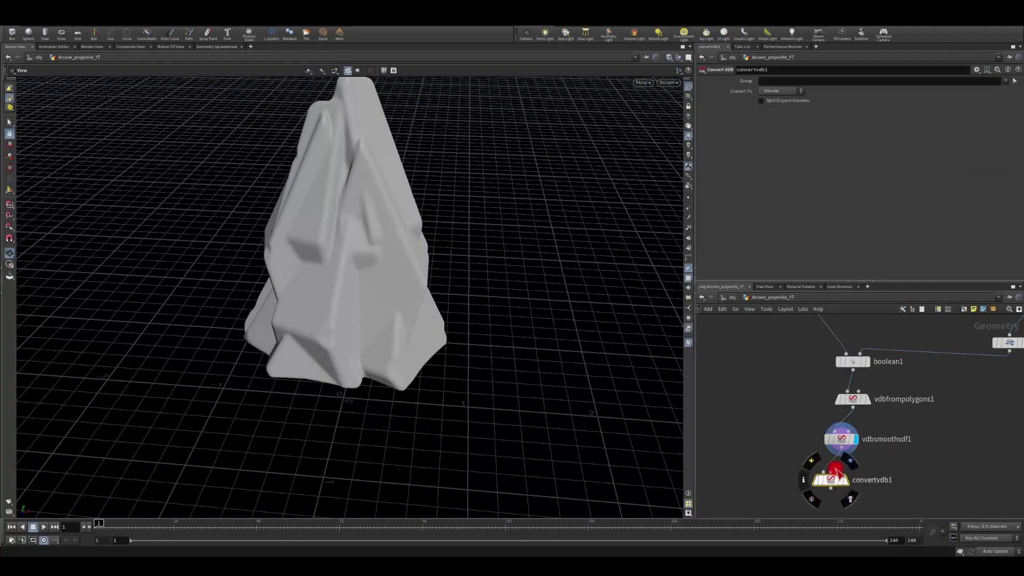
click(765, 91)
click(772, 114)
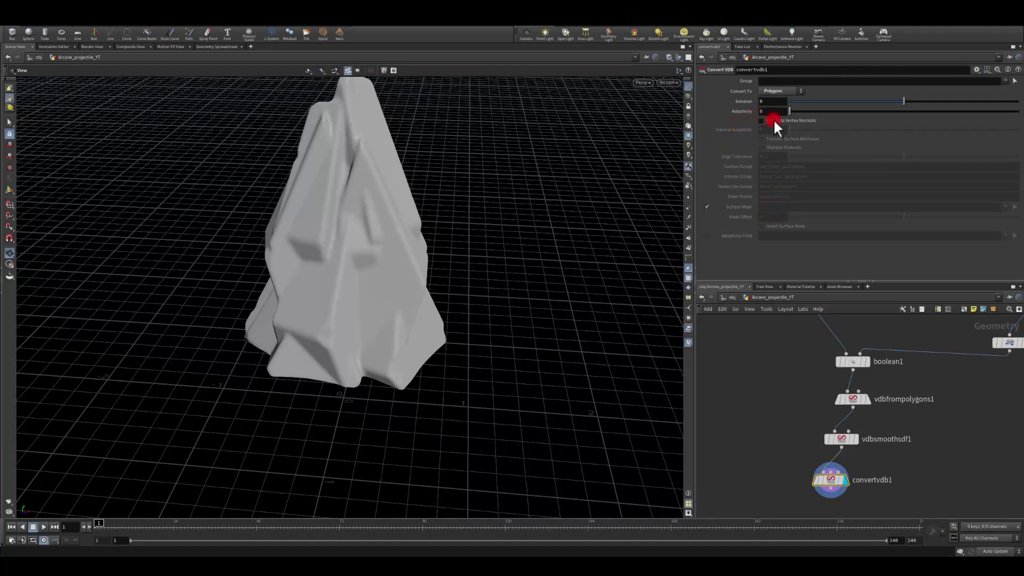
Step: Set convertvdb1's Adaptivity to 0.1
drag(795, 114, 753, 108)
text(.1)
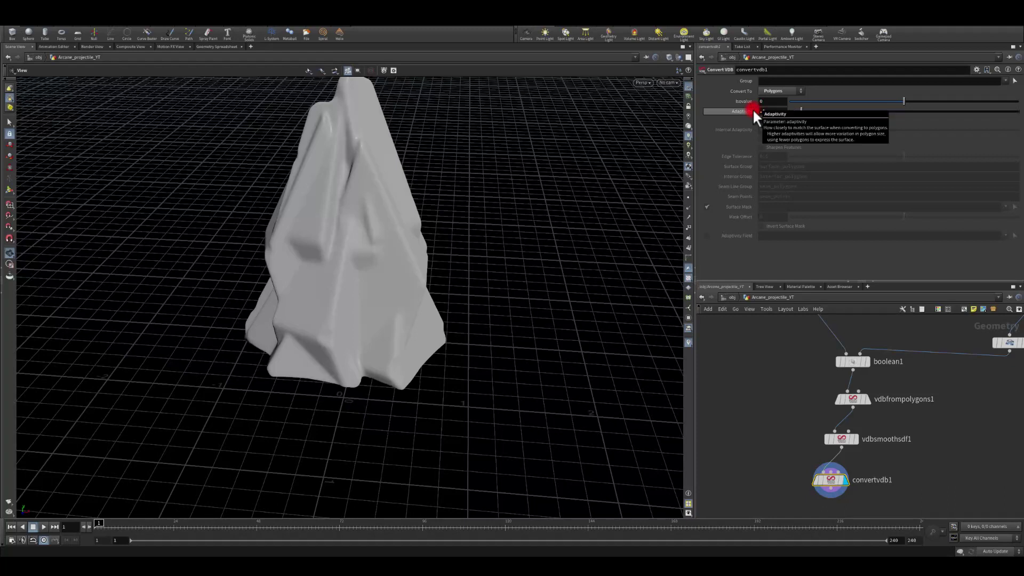
key(Return)
Step: Switch the viewport shading to Smooth Wire Shaded and set convertvdb1's Adaptivity to 0.05
click(665, 55)
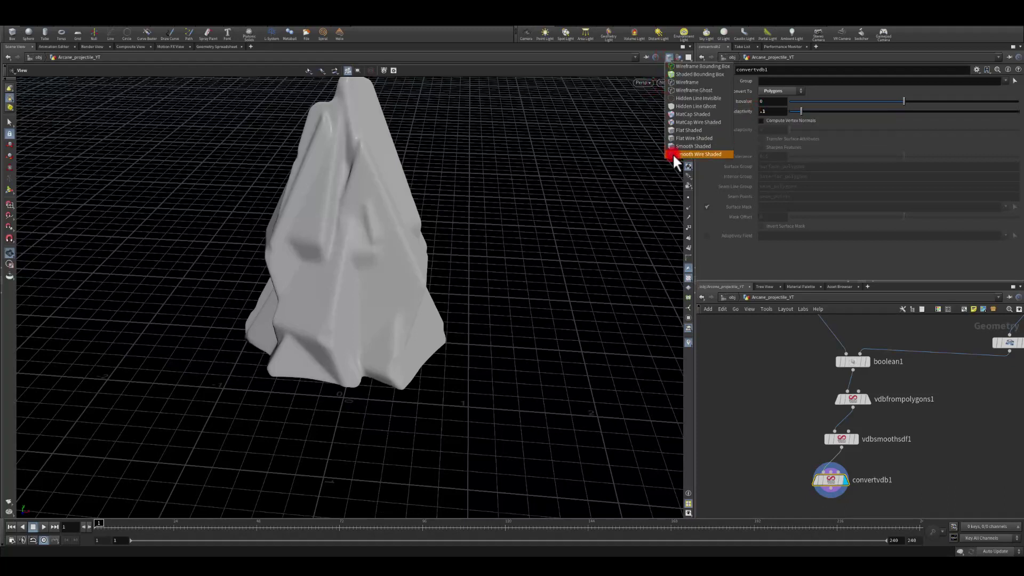
click(674, 152)
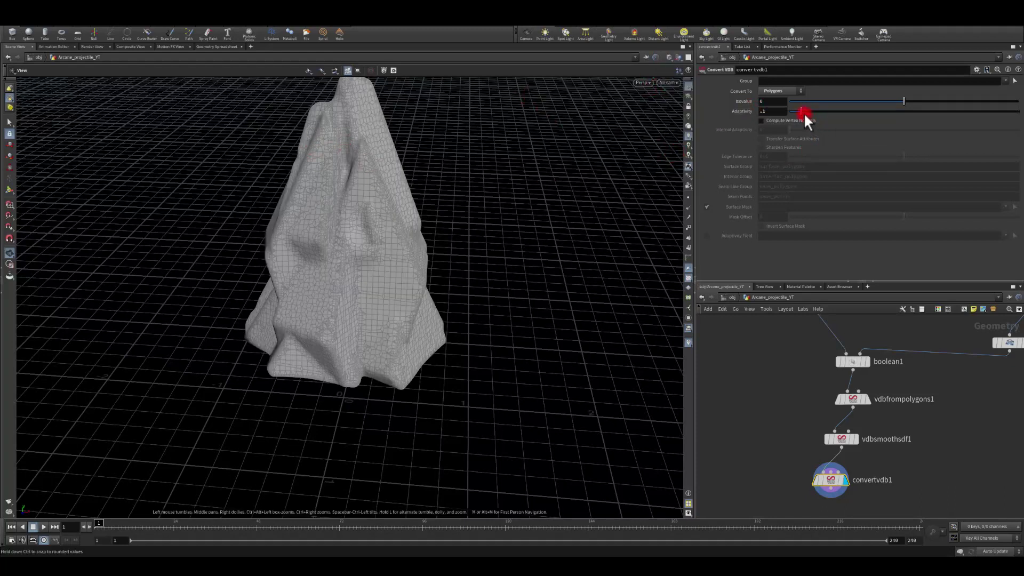
mouse_move(804, 111)
mouse_down()
mouse_move(827, 111)
mouse_move(793, 111)
mouse_up()
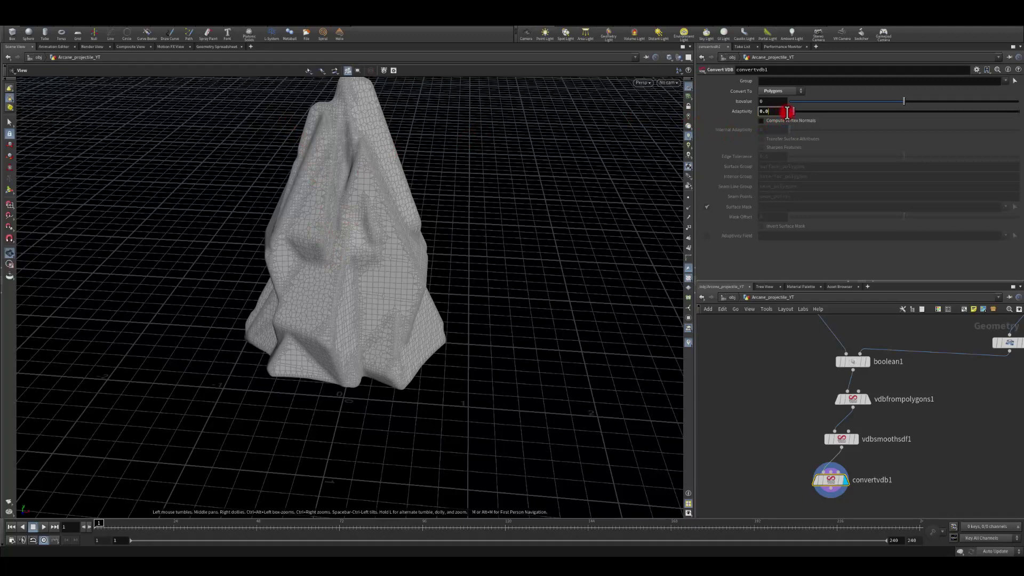
click(774, 111)
text(0.05)
key(Return)
Step: Add a Remesh node after convertvdb1, display it and align it under the node chain
middle_drag(775, 427, 793, 345)
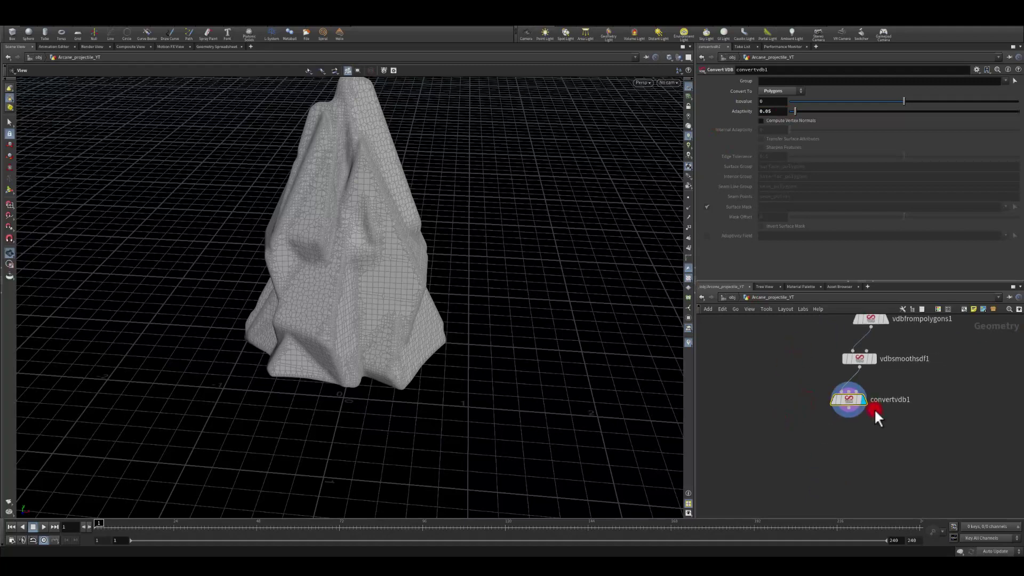
key(Tab)
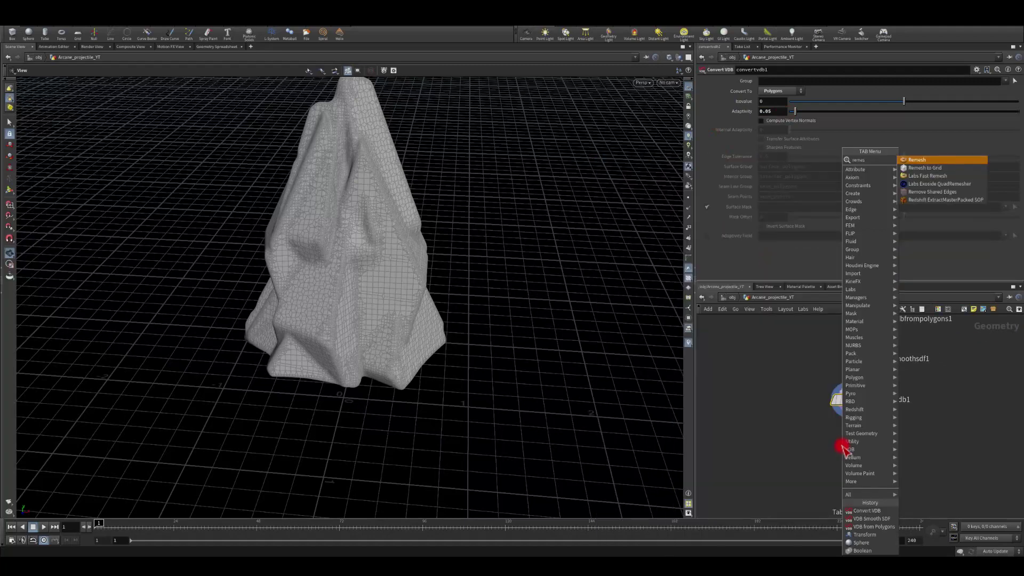
key(Return)
click(843, 446)
click(857, 448)
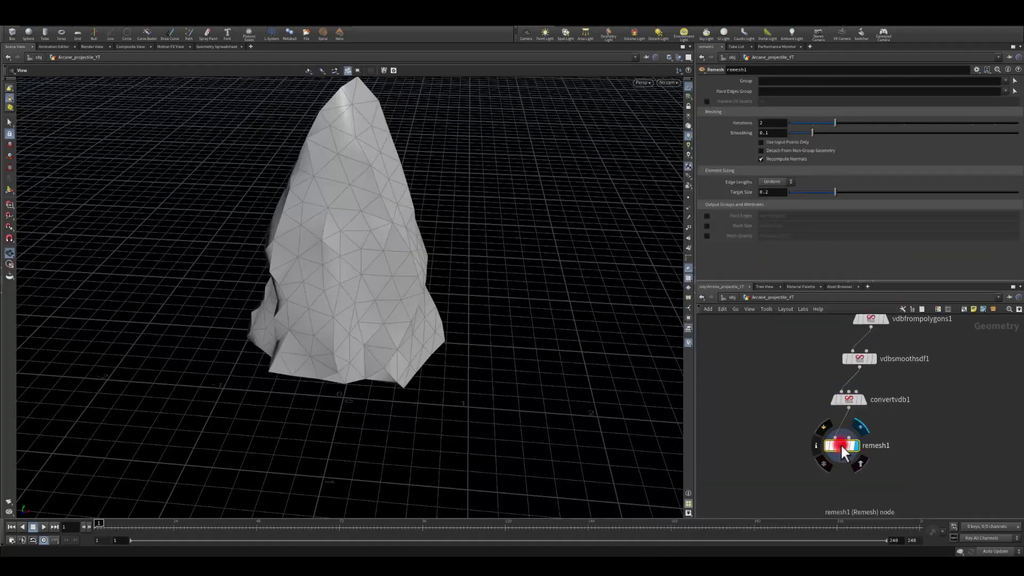
drag(840, 444, 852, 437)
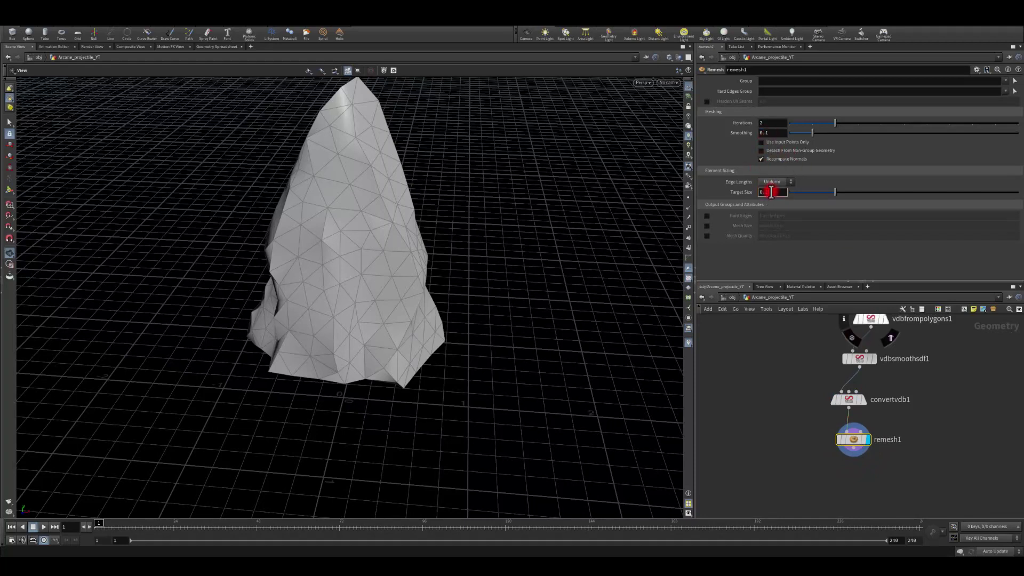
Step: Refine remesh1's Target Size to 0.1, 0.05 and finally 0.02, checking the mesh density on the rock
text(1)
key(Return)
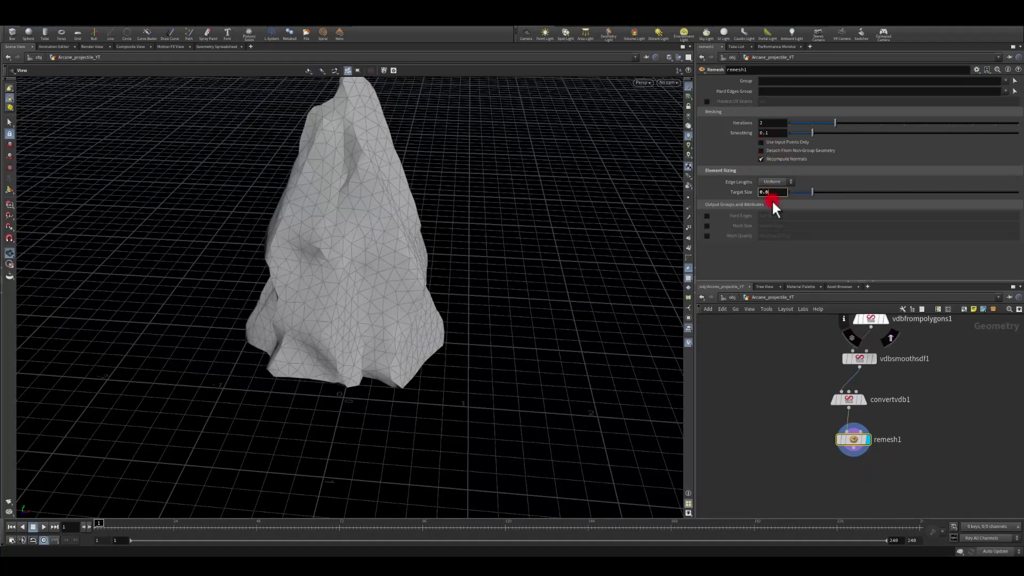
text(5)
key(Return)
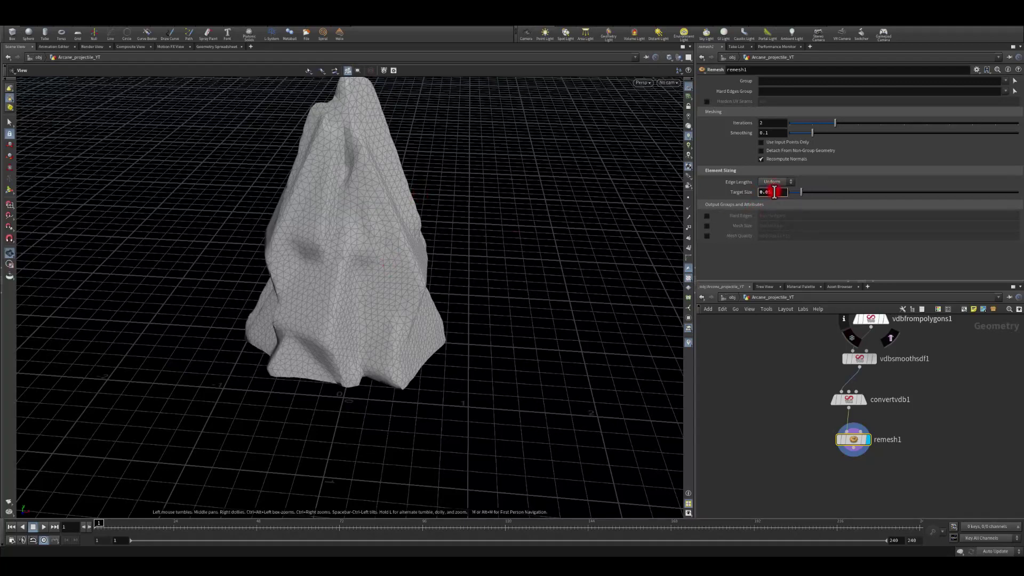
text(2)
key(Return)
drag(467, 261, 624, 339)
Step: Add a PolyReduce node after remesh1, display it and align it beneath remesh1
middle_drag(815, 437, 798, 362)
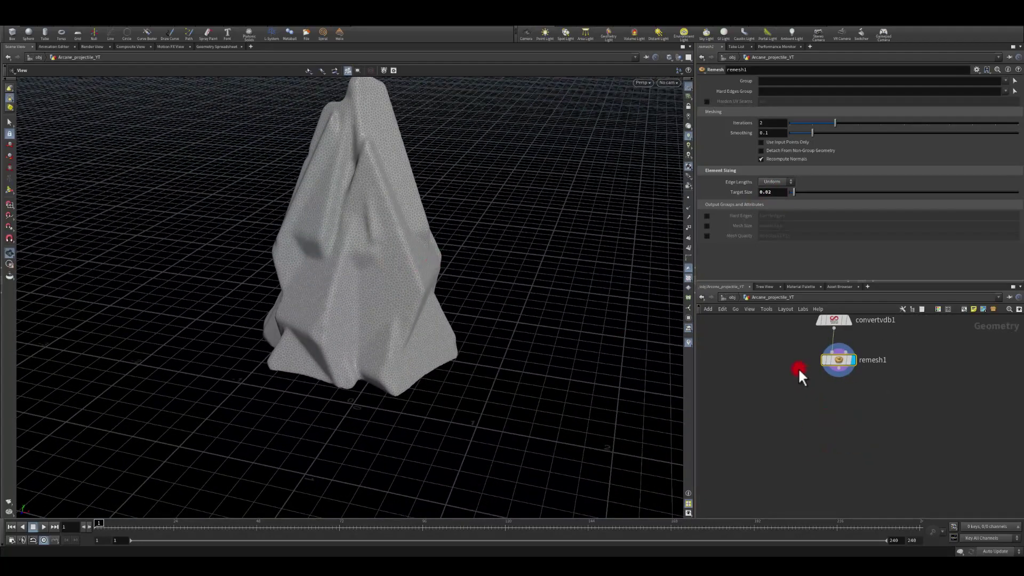
key(Tab)
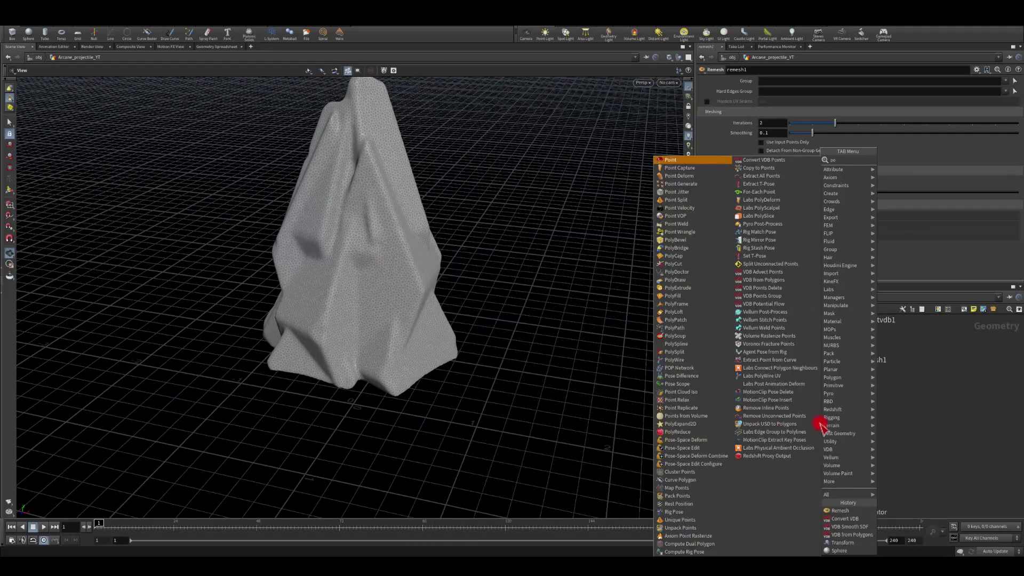
text(lyre)
key(Return)
click(819, 423)
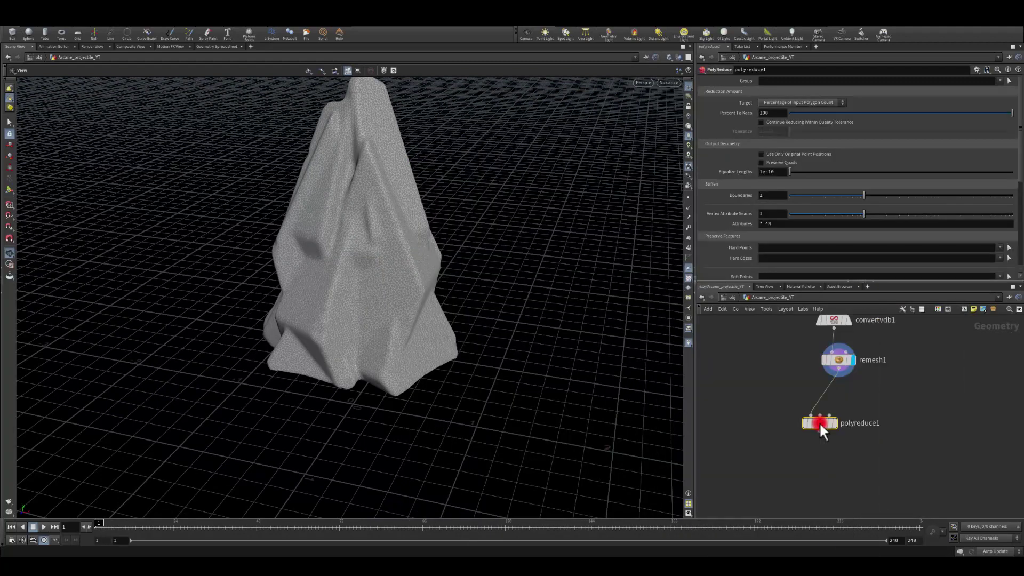
click(836, 424)
drag(818, 423, 837, 404)
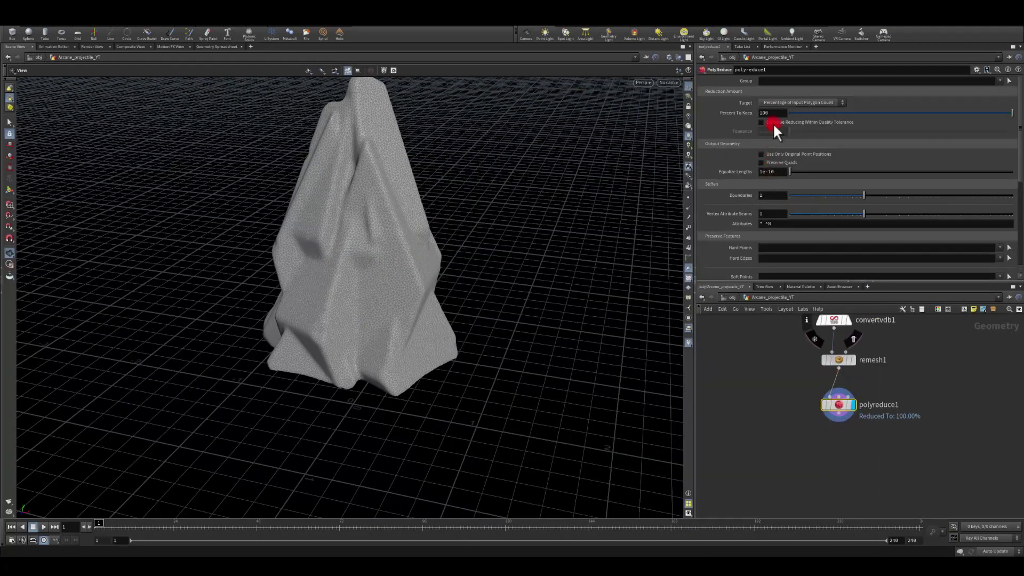
Step: Set polyreduce1's Target to Output Polygon Count with 3000 polygons to keep, and check the node's geometry info
click(770, 102)
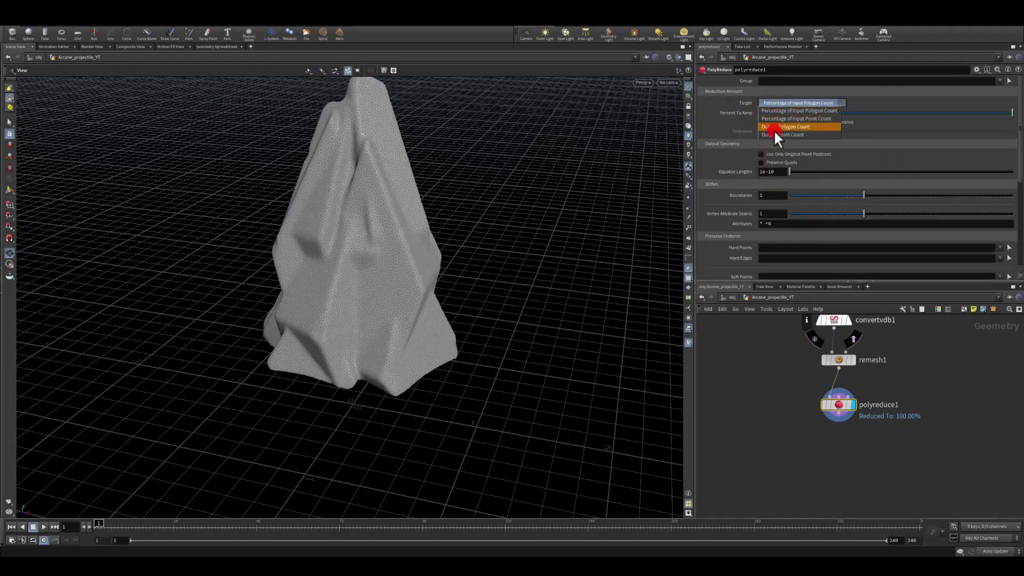
click(776, 126)
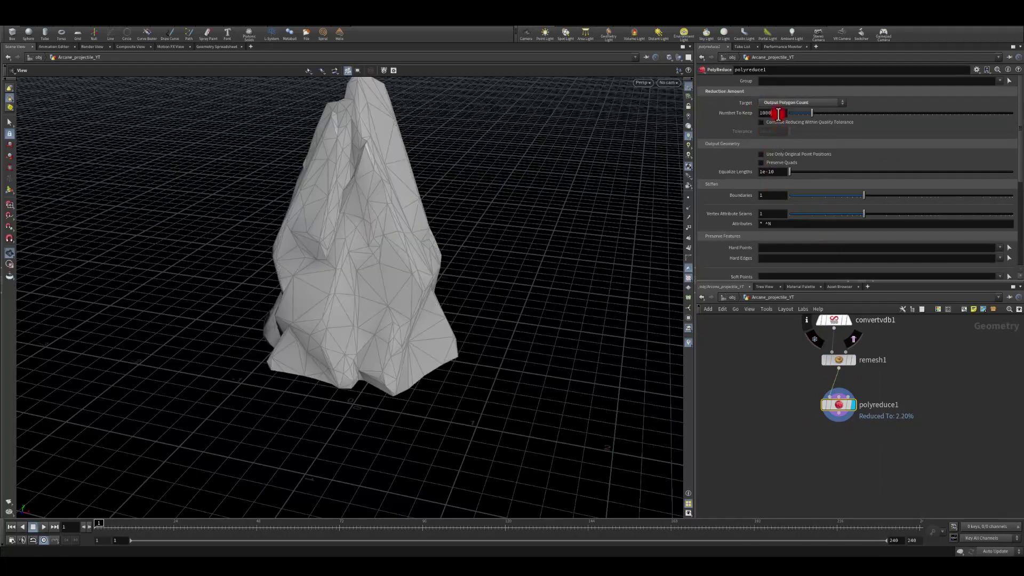
click(744, 118)
key(BackSpace)
text(3)
key(Return)
alt+drag(526, 243, 434, 281)
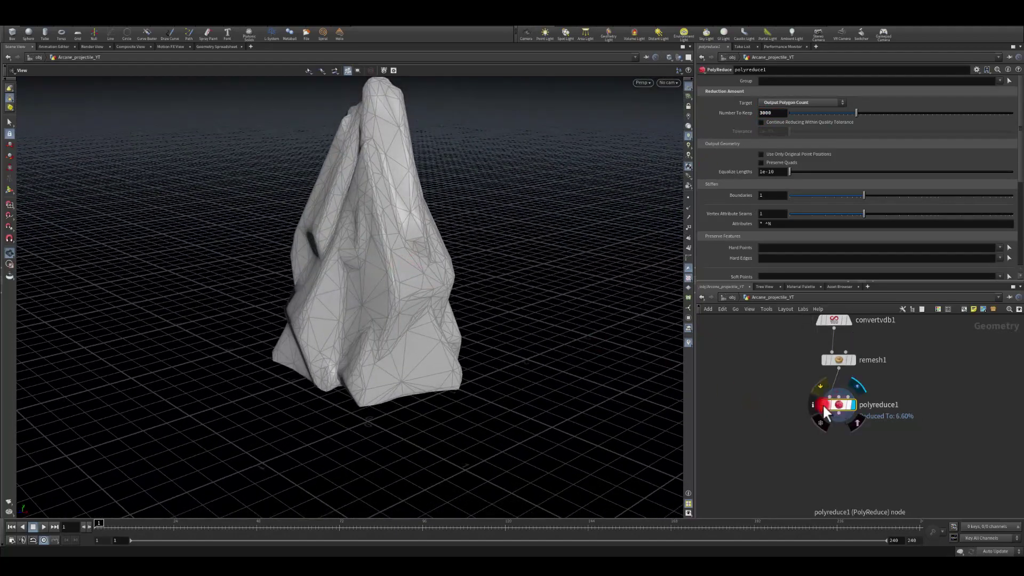
click(814, 404)
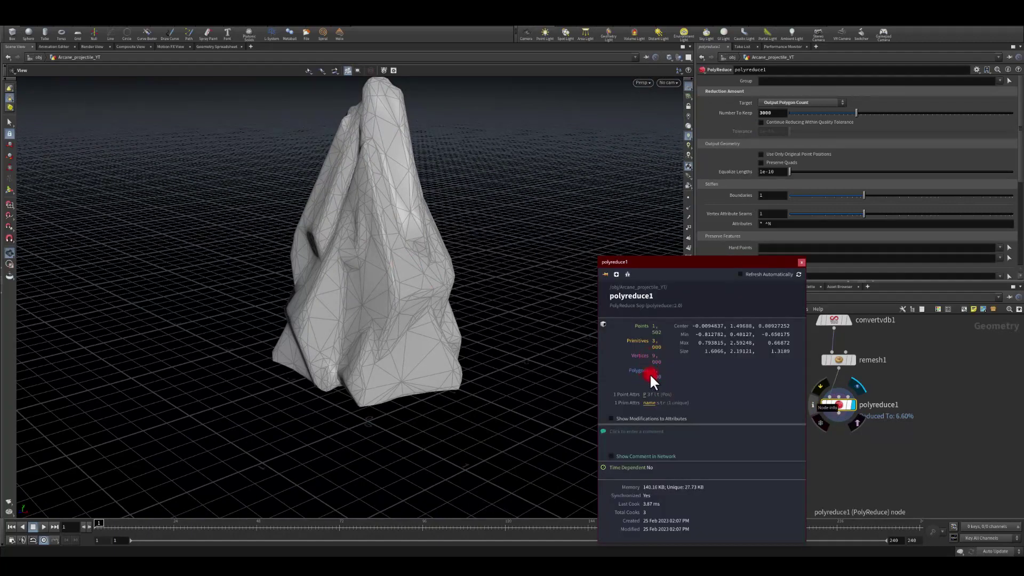
click(798, 263)
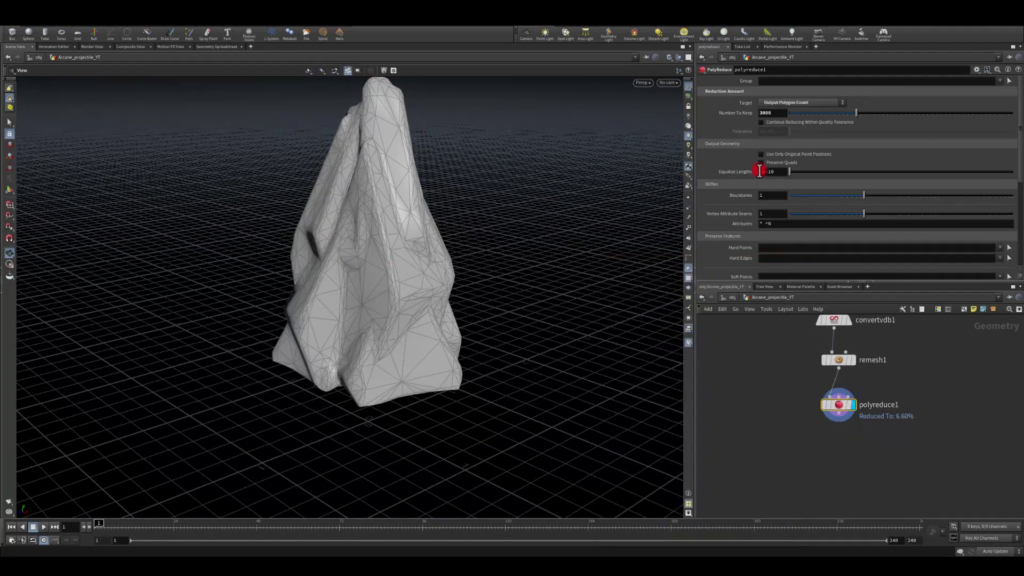
Step: Try a Number To Keep of 1500 on polyreduce1 and inspect the reduced rock and its geometry info
drag(775, 111, 726, 114)
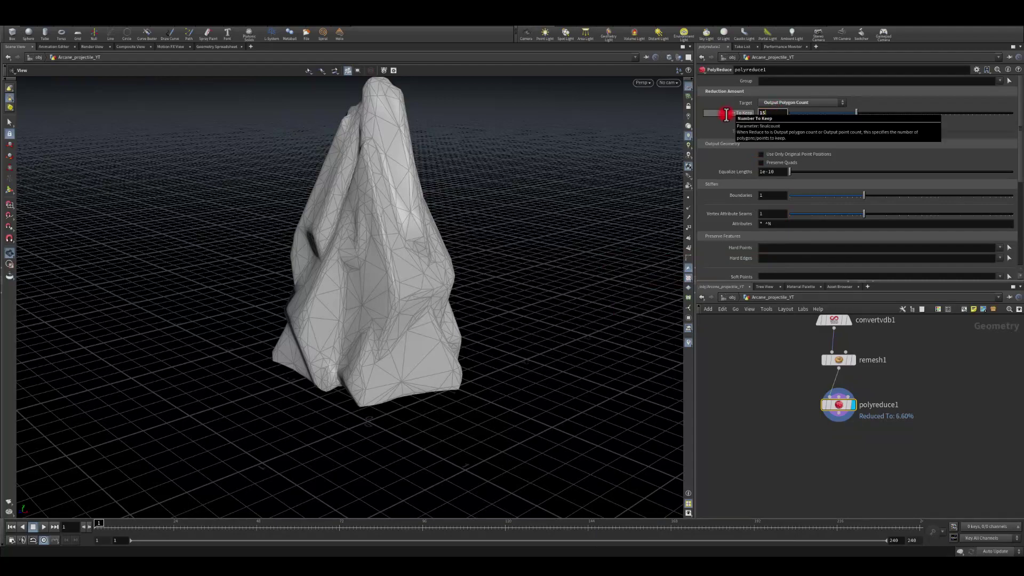
key(Return)
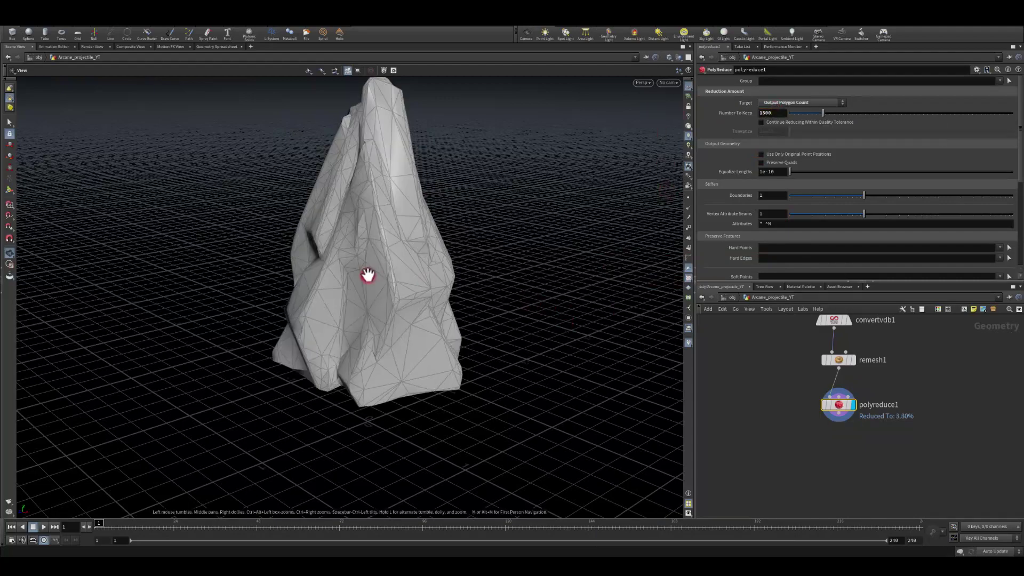
drag(366, 277, 684, 382)
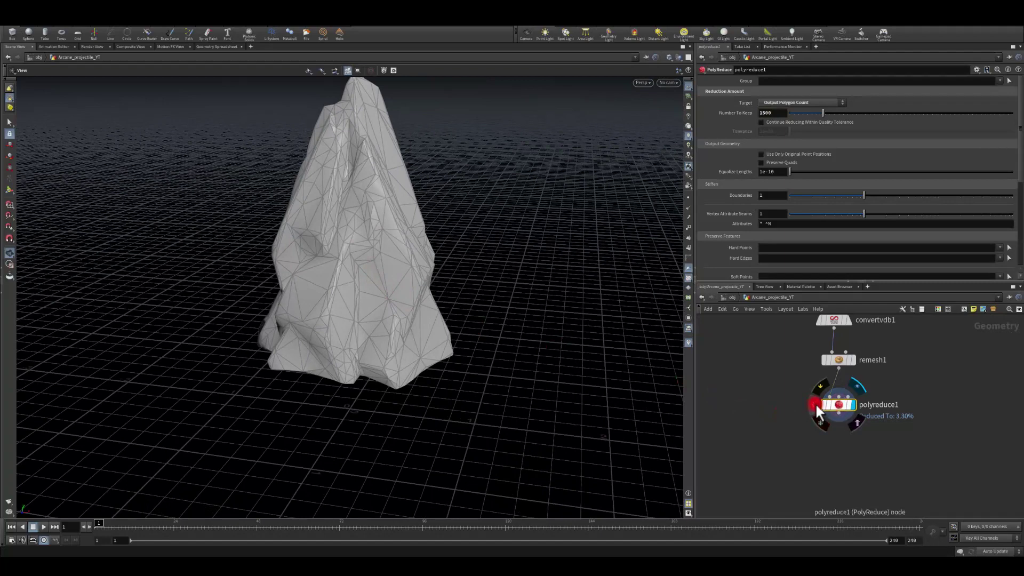
click(814, 404)
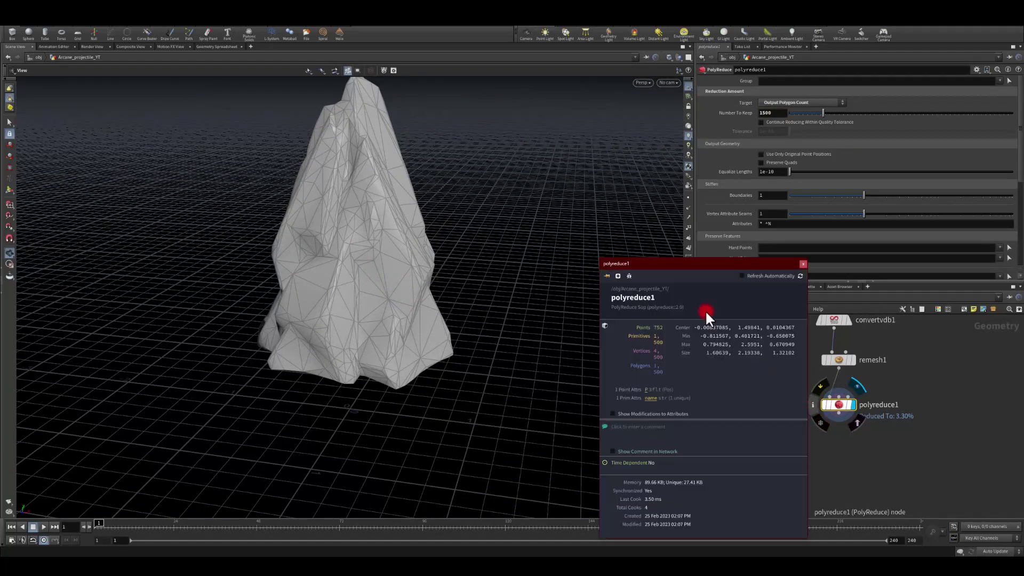
click(803, 264)
Step: Set polyreduce1's Number To Keep to 200, raise it to 2000 and check the rock's shape
click(767, 114)
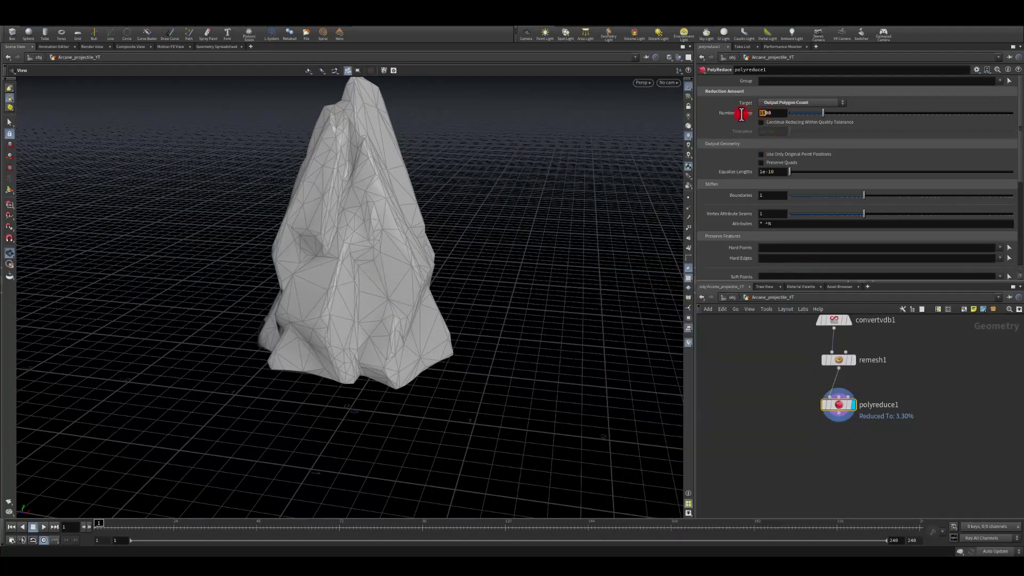
text(200)
key(Return)
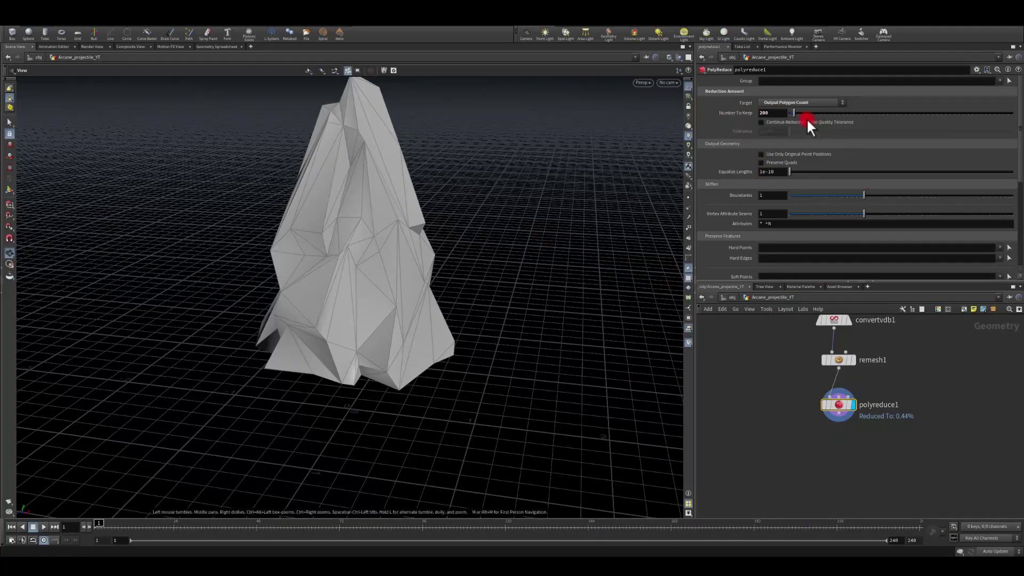
text(0)
key(Return)
drag(507, 164, 679, 395)
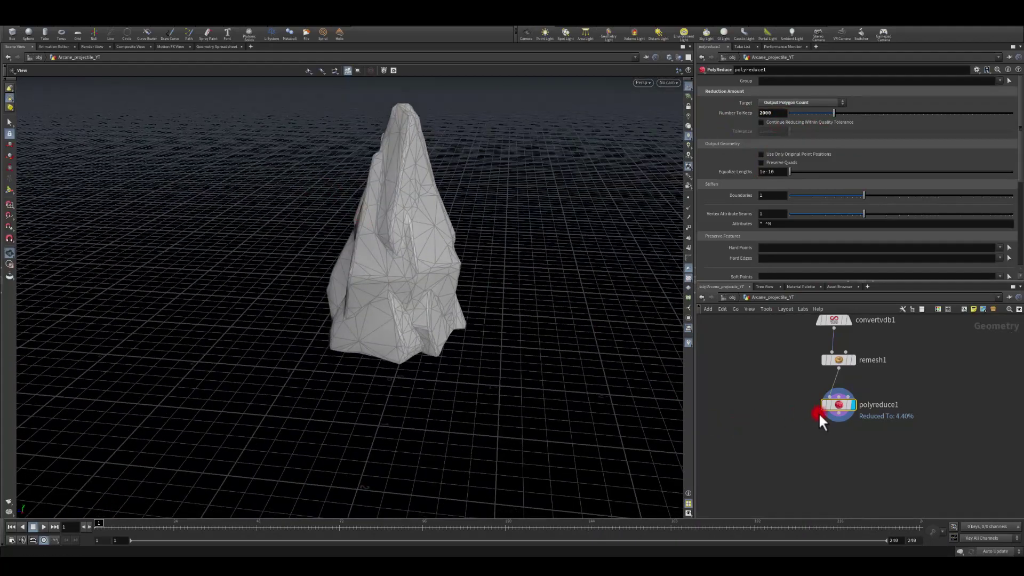
Step: Add a Normal node after polyreduce1 and display it
drag(843, 418, 820, 456)
text(norm)
key(Return)
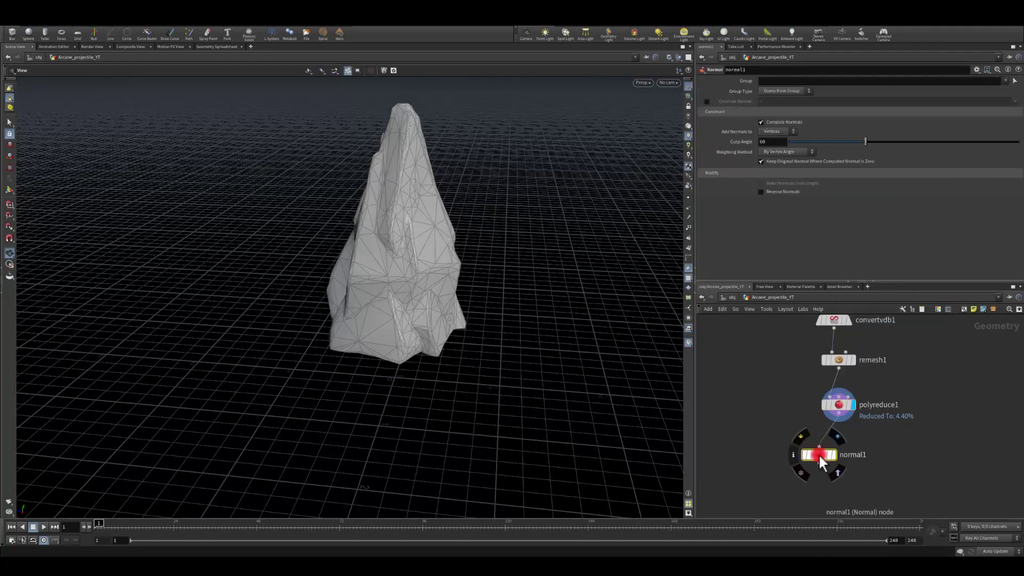
click(834, 456)
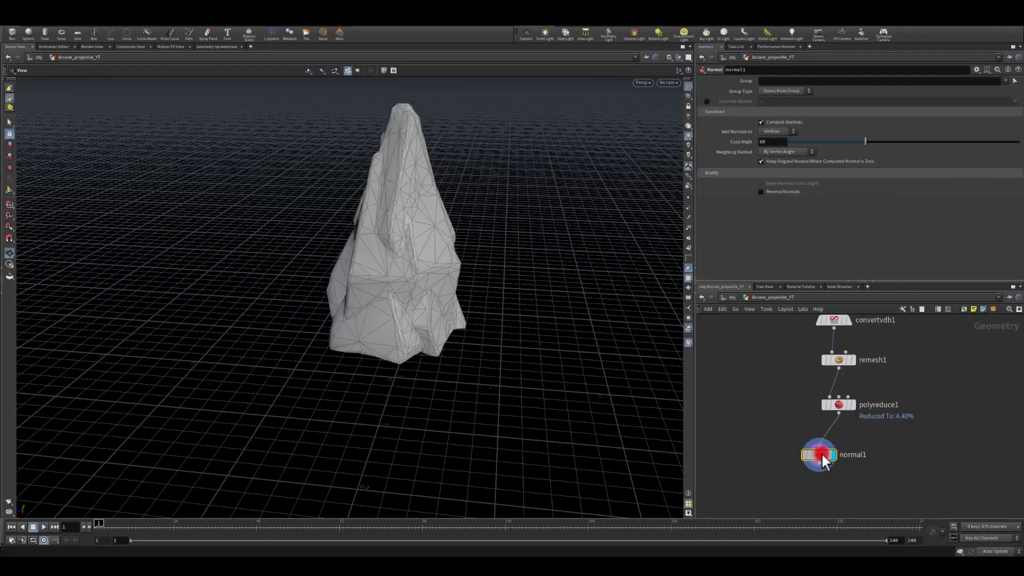
Step: Switch the viewport to smooth shading without wireframe and examine the rock's surface from several sides
click(669, 58)
click(687, 143)
drag(409, 189, 298, 183)
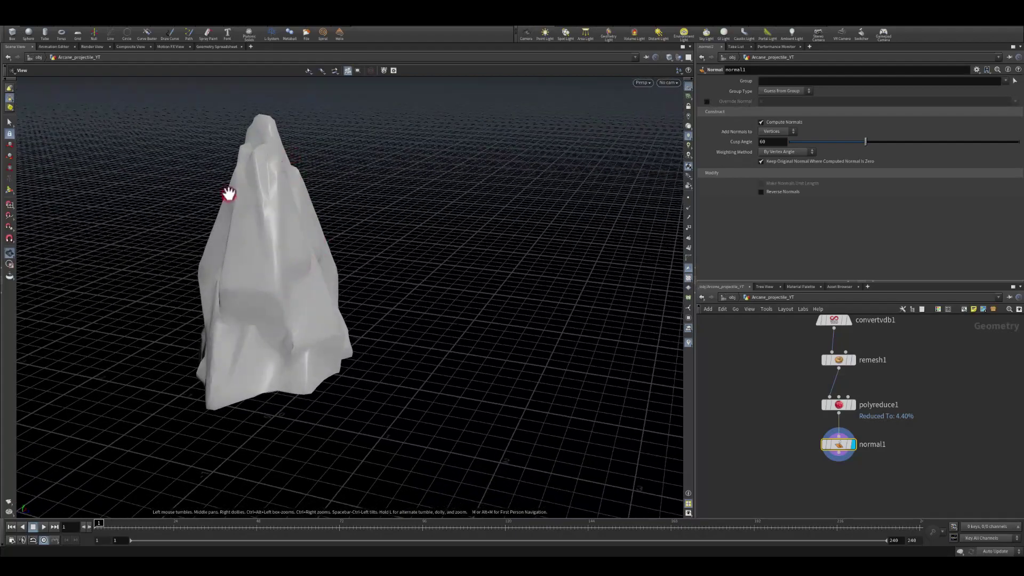
drag(229, 194, 265, 274)
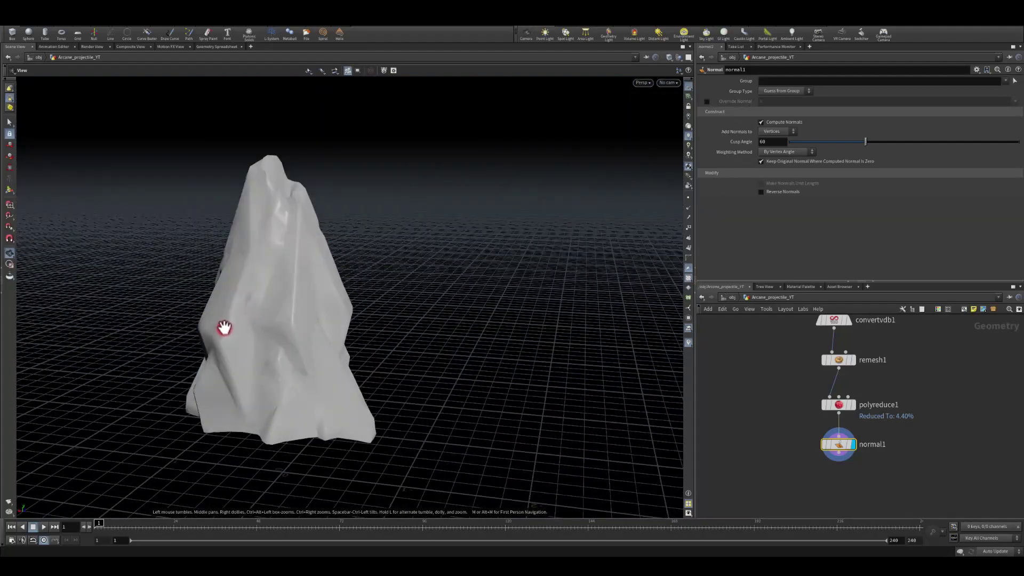
drag(224, 327, 239, 294)
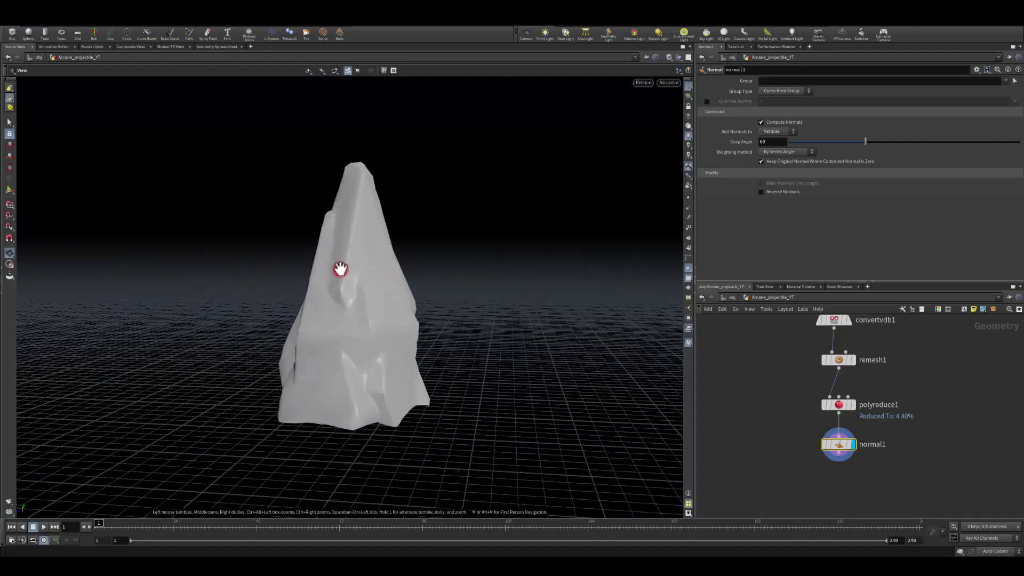
drag(340, 268, 367, 319)
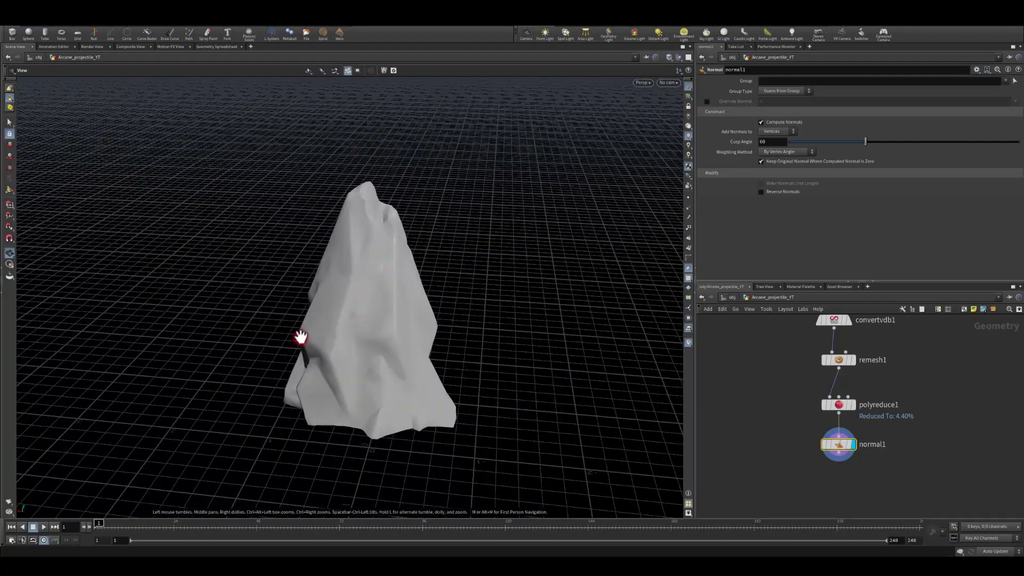
drag(322, 351, 294, 332)
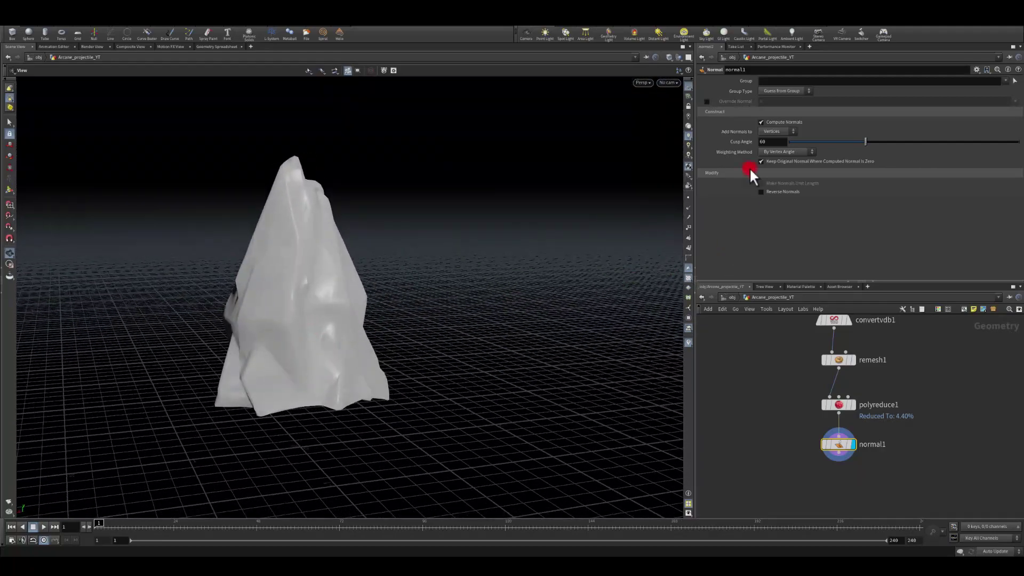
Step: Test a lower Cusp Angle on normal1, compare the shading, and set it back to 60
drag(768, 142, 725, 145)
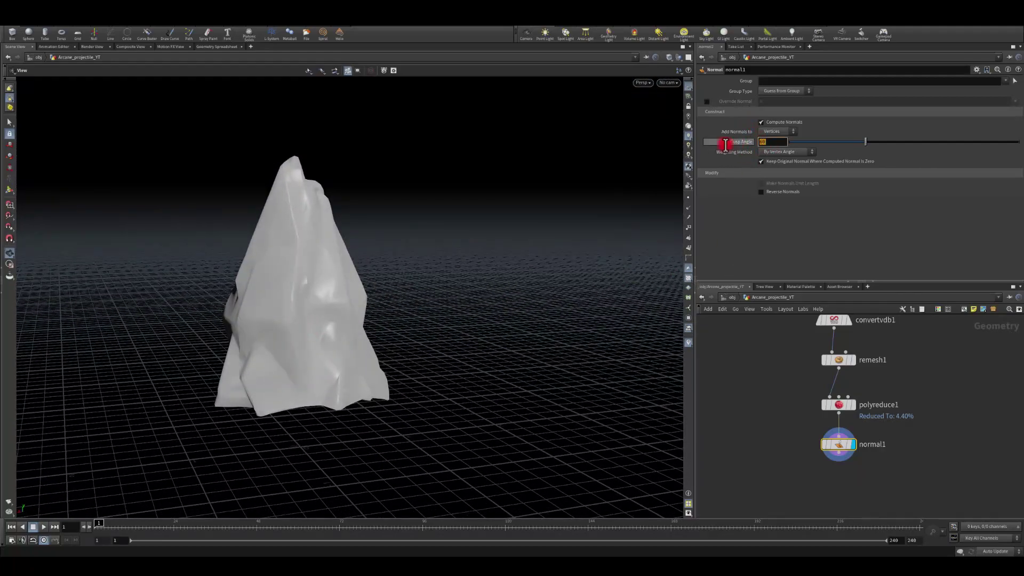
drag(464, 258, 362, 269)
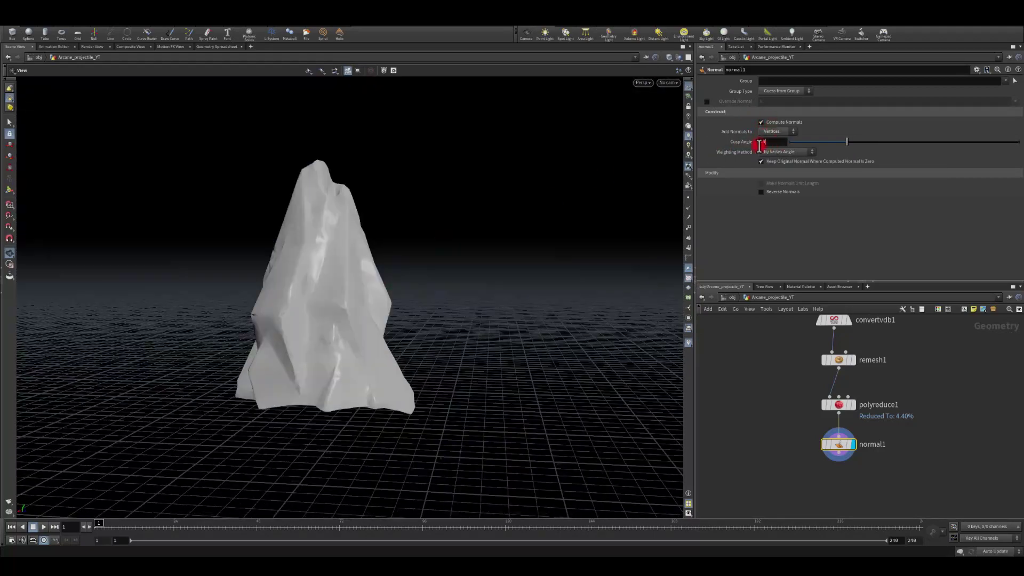
drag(759, 145, 728, 148)
text(60)
key(Return)
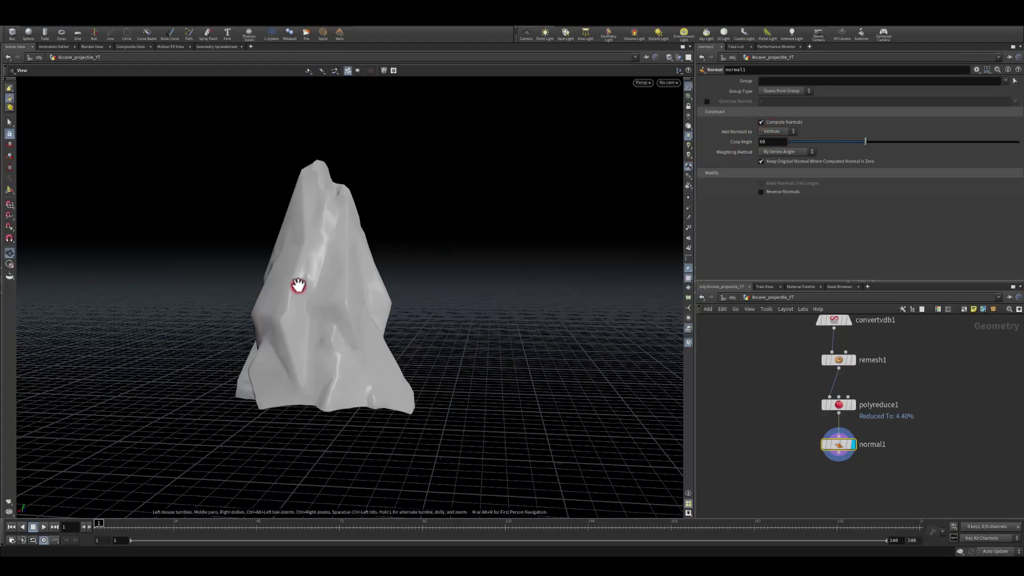
Step: Examine the rock from below and around its base, and hide the viewport's reference grid
drag(298, 286, 363, 331)
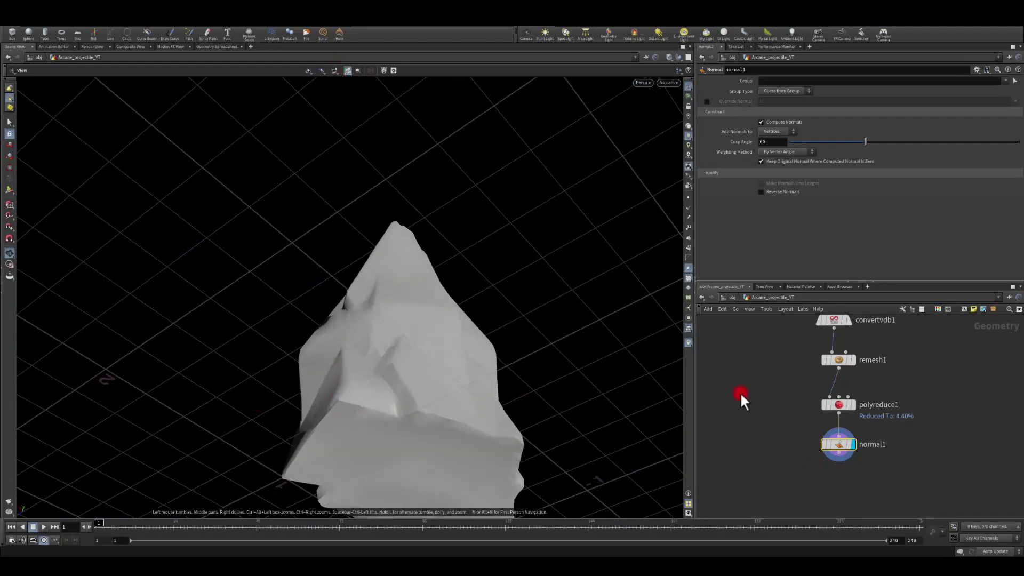
drag(332, 412, 680, 116)
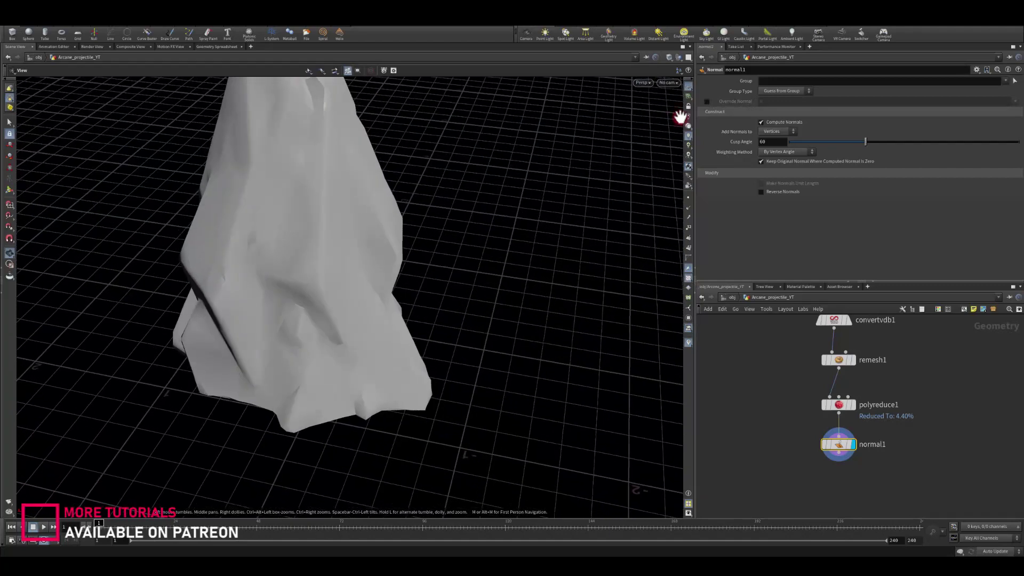
click(689, 86)
right_drag(320, 262, 276, 269)
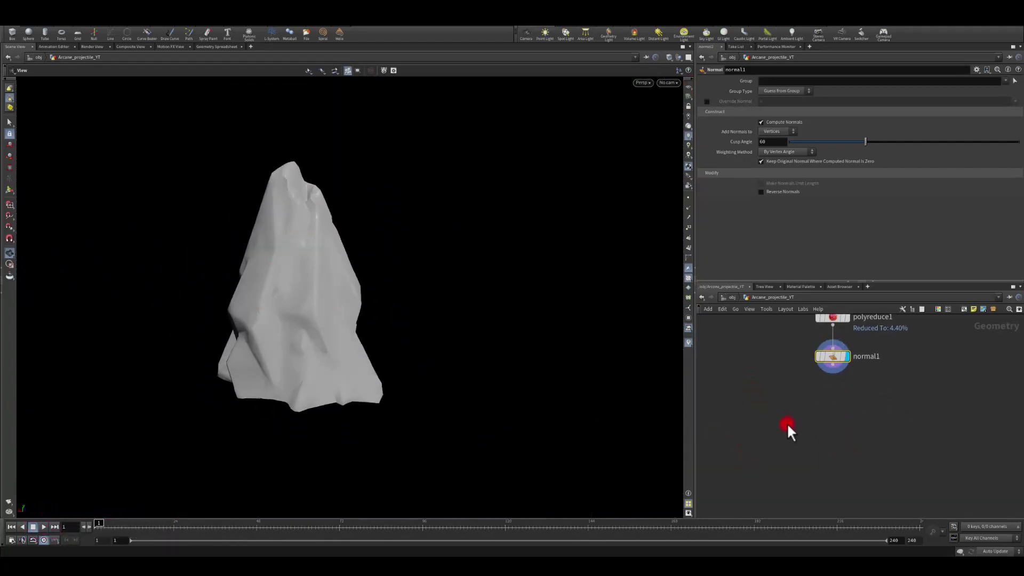
Step: Add a Labs Auto UV node below normal1, connect normal1's output to it and display it
key(Tab)
text(auto)
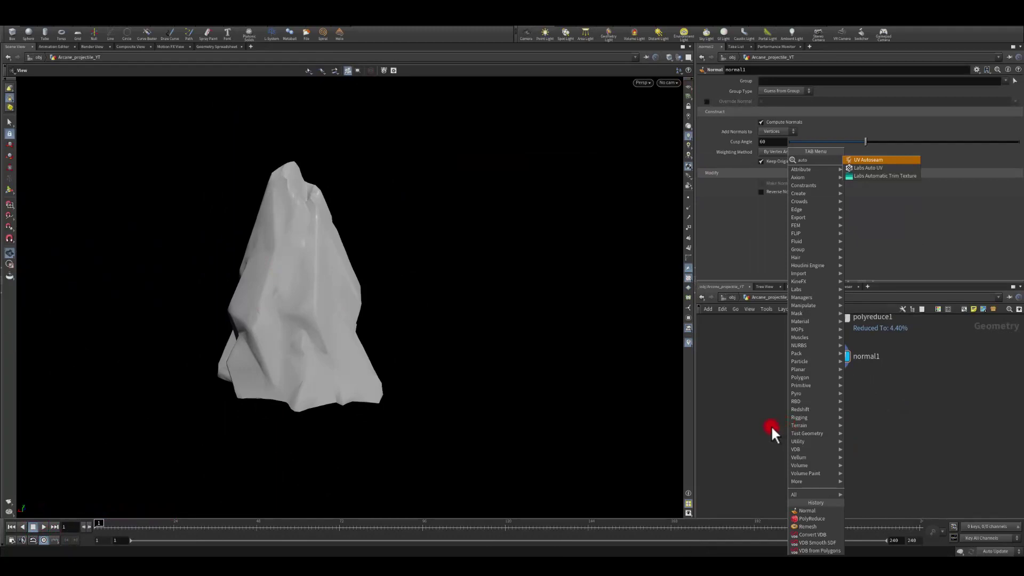
click(857, 167)
click(823, 411)
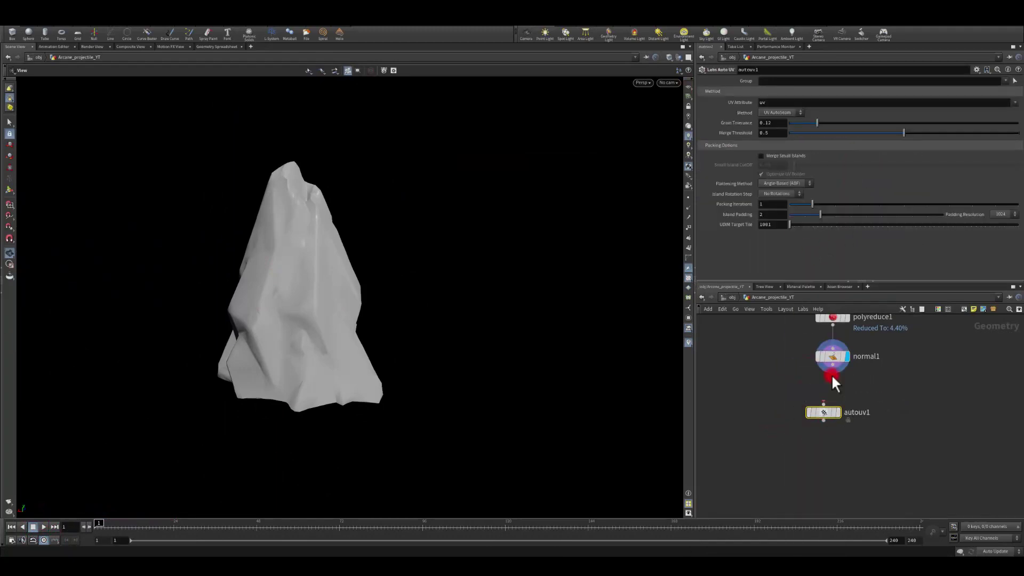
drag(833, 377, 824, 404)
click(839, 413)
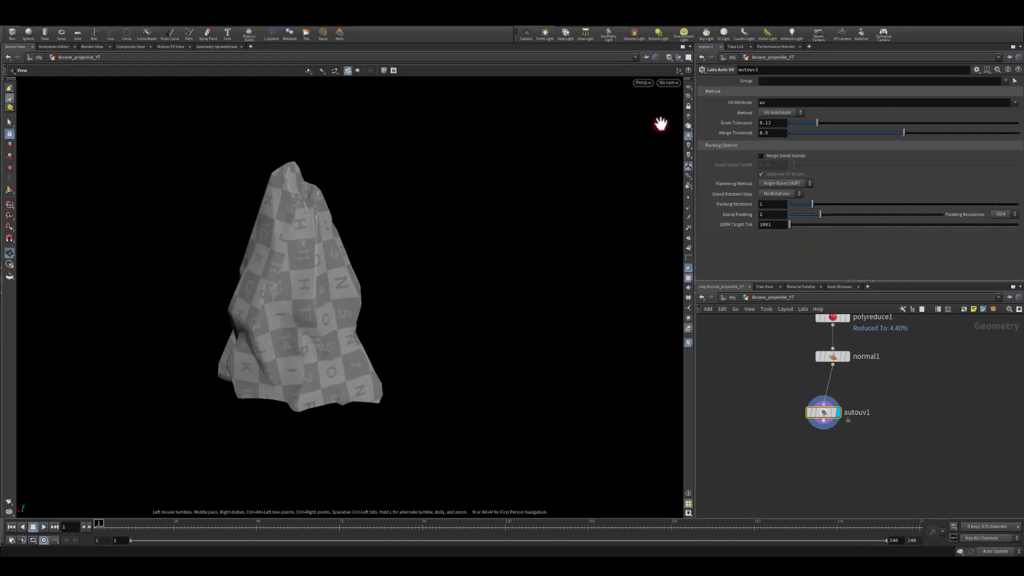
Step: Switch the viewport to the UV view and examine the layout of autouv1's UV islands
click(668, 83)
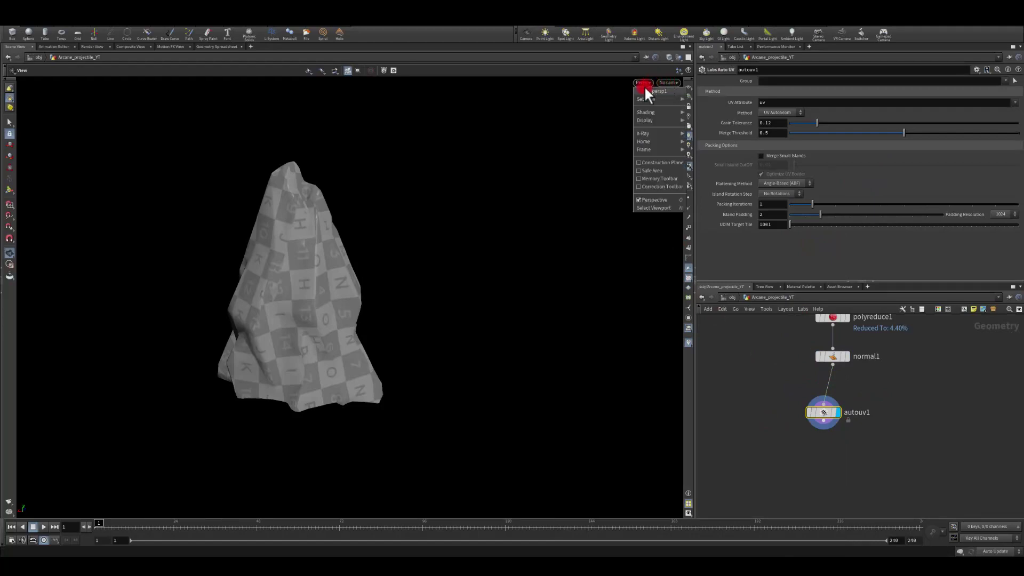
mouse_move(672, 99)
click(714, 131)
middle_drag(416, 223, 338, 315)
scroll(339, 315, up, 3)
right_drag(396, 295, 363, 295)
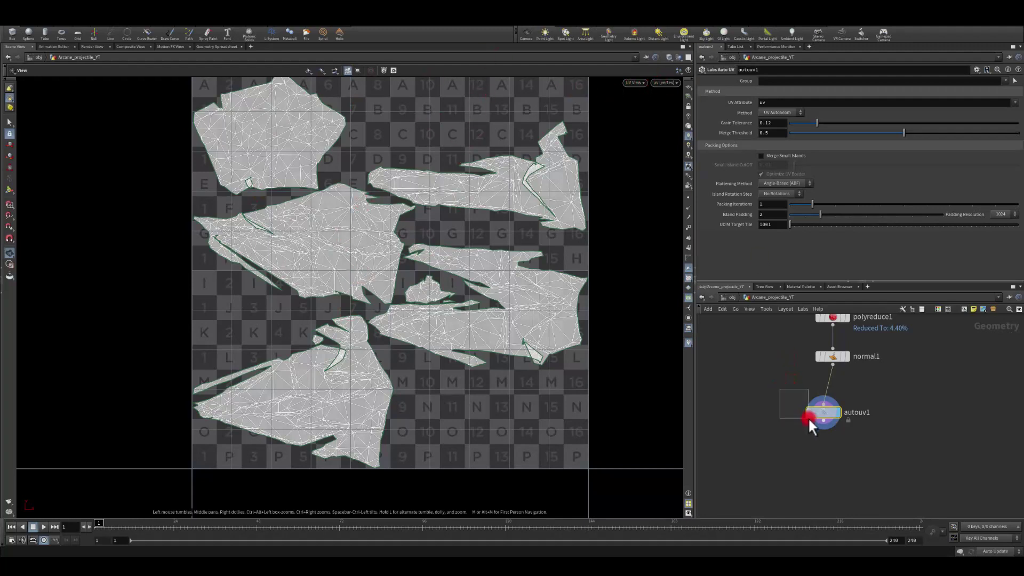
Step: Return the viewport from the UV layout to the perspective view of the rock
click(663, 83)
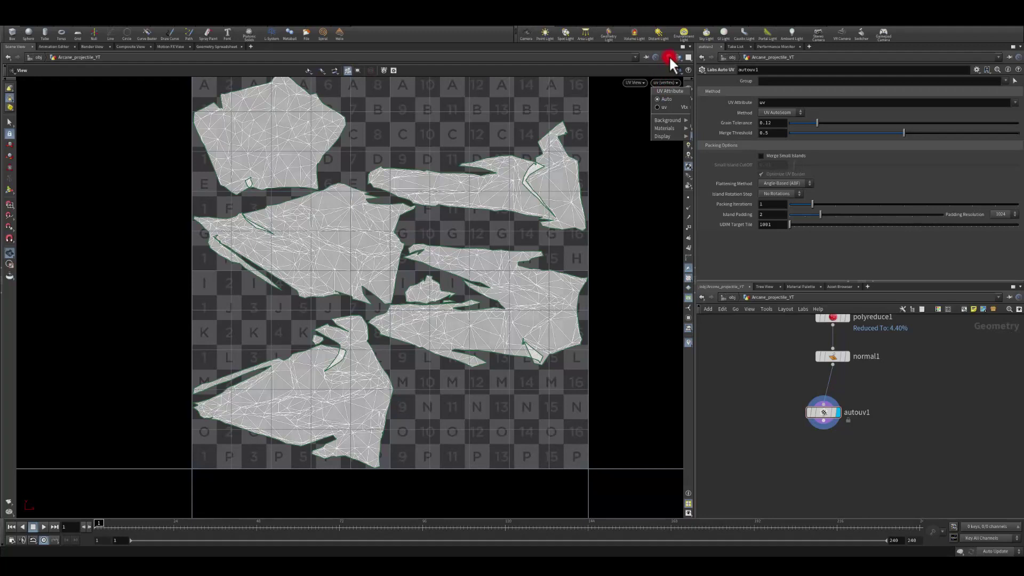
click(642, 84)
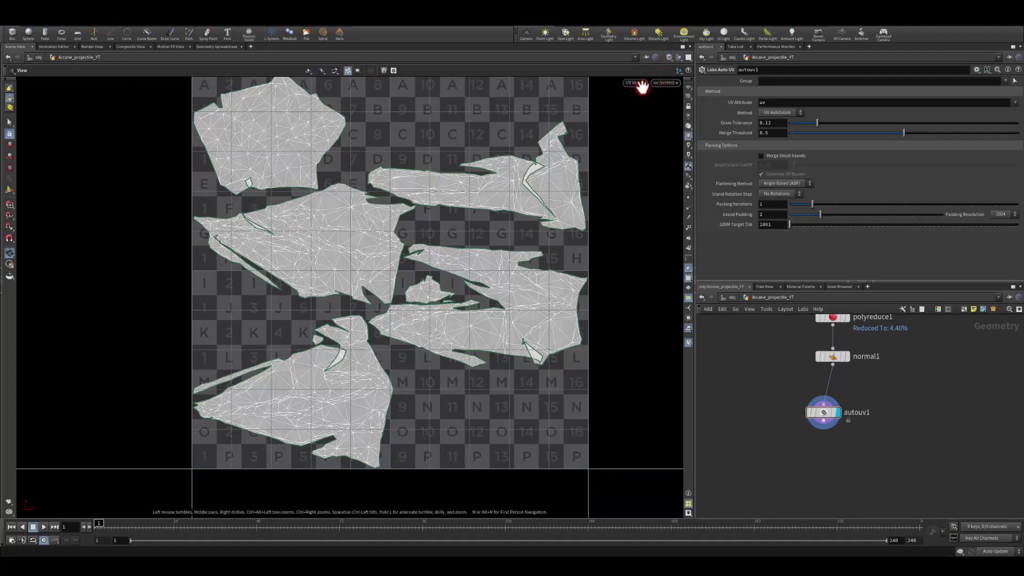
click(642, 84)
mouse_move(646, 96)
click(692, 98)
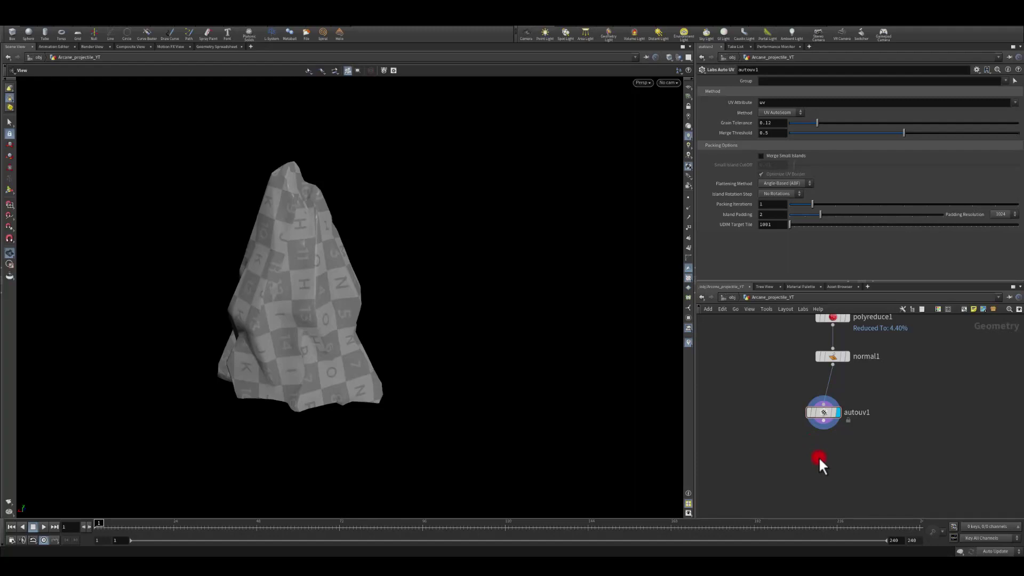
Step: Add a UV Project node below autouv1, display it and set its UV Attribute to uv2
key(Tab)
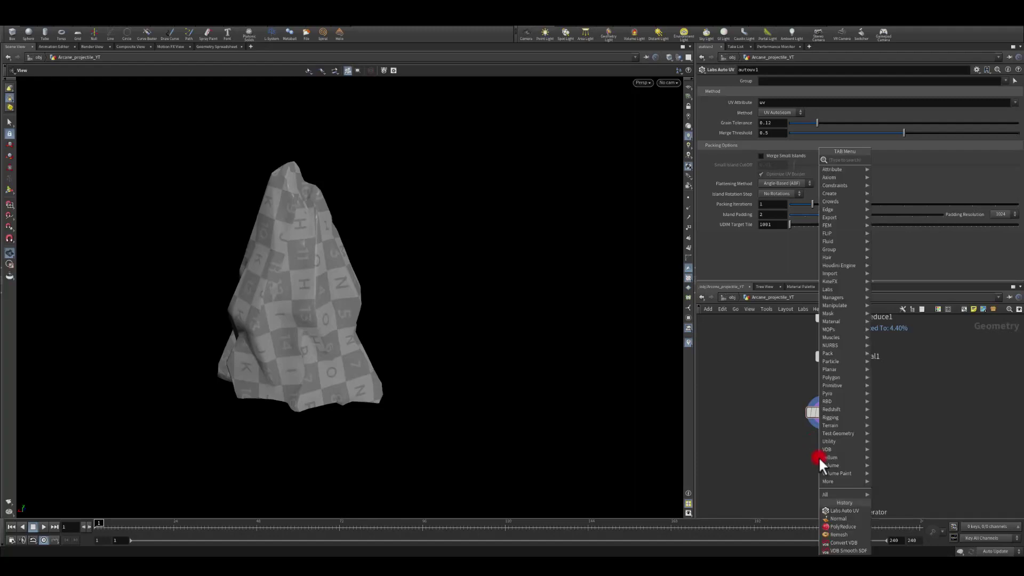
text(uv pr)
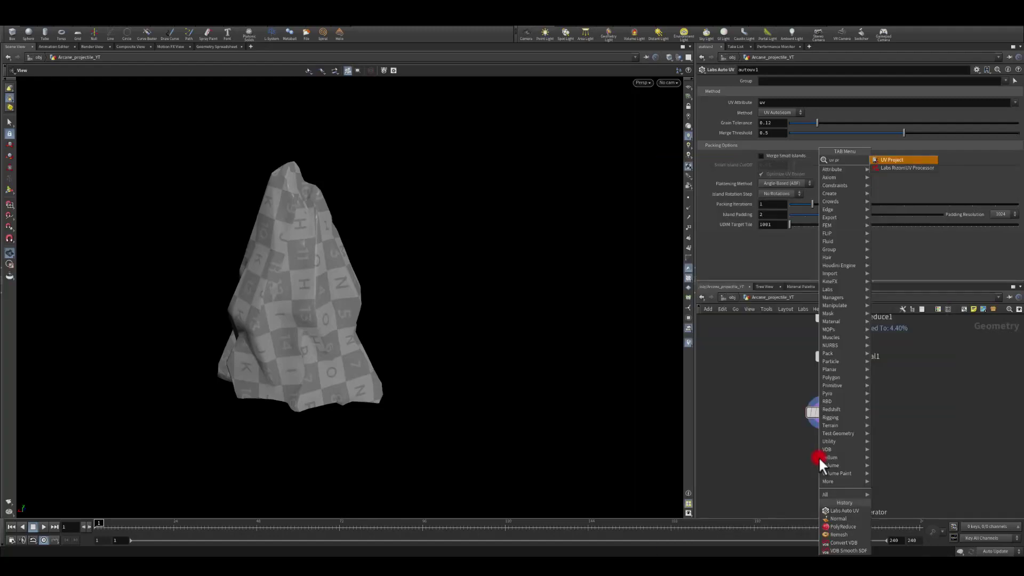
key(Return)
click(818, 457)
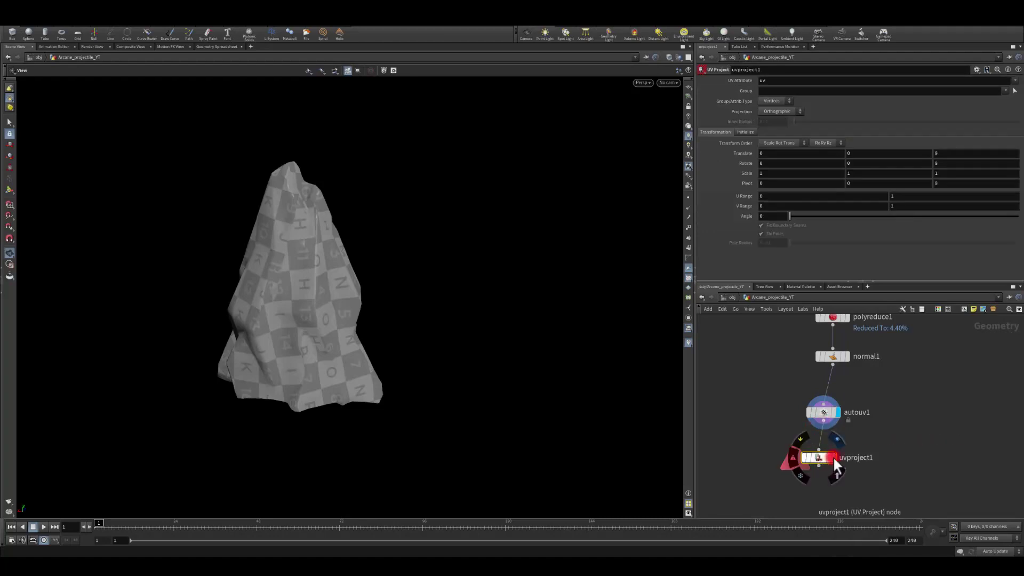
click(833, 456)
click(778, 81)
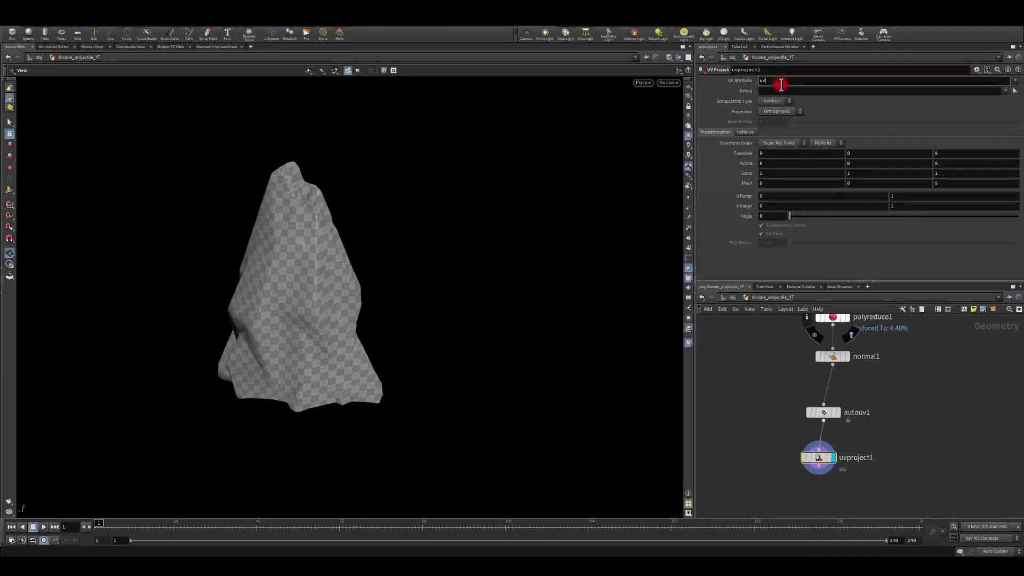
text(2)
key(Return)
Step: Switch the viewport to the UV view, show the uv2 attribute there and align uvproject1 under autouv1
click(643, 83)
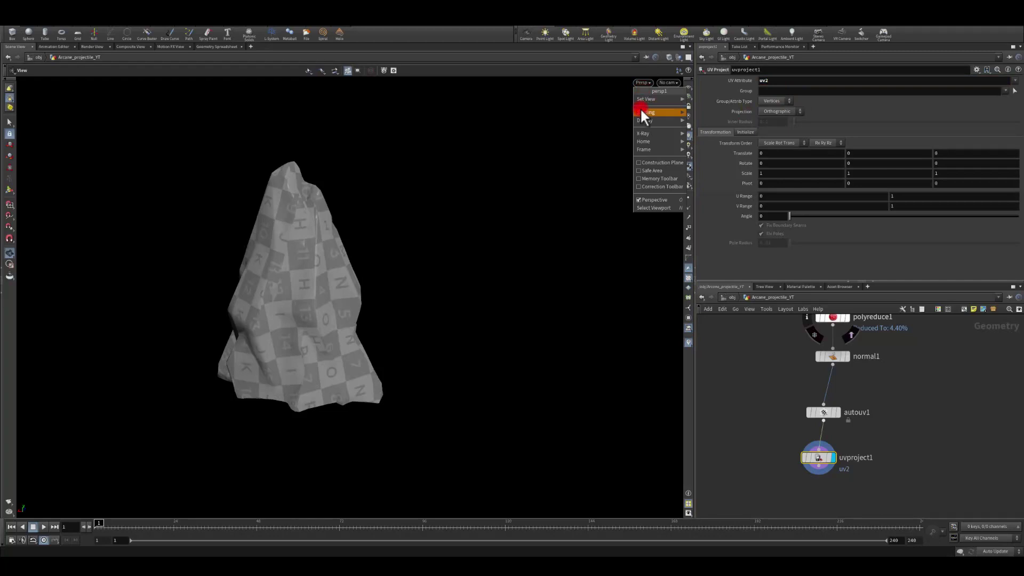
mouse_move(639, 99)
click(710, 131)
click(669, 82)
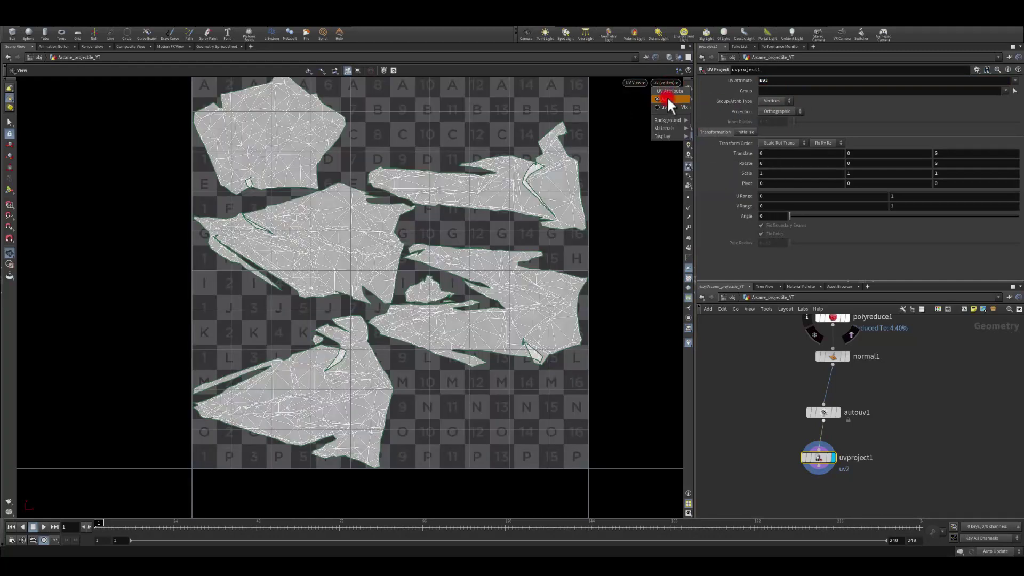
click(663, 83)
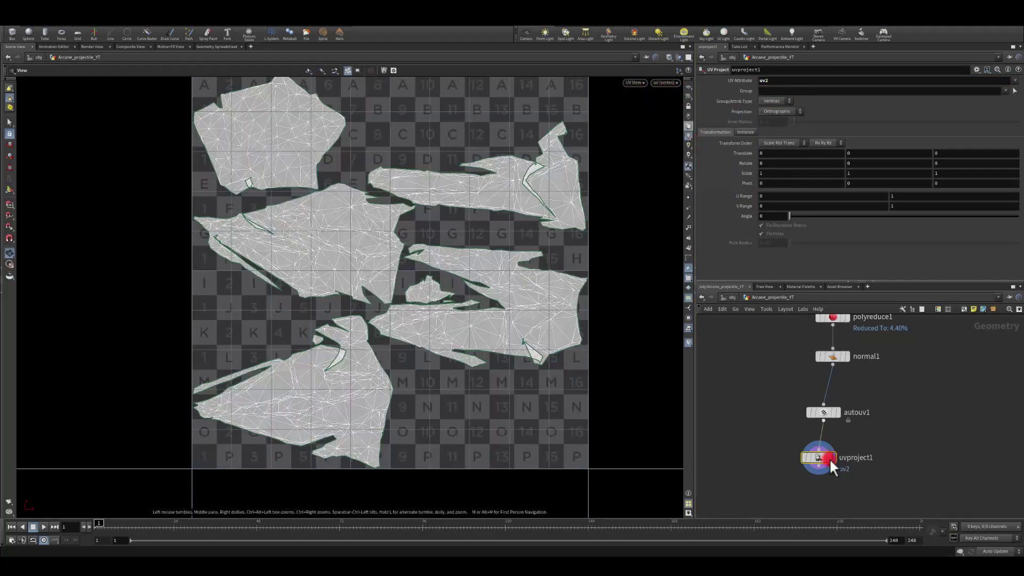
drag(830, 459, 844, 451)
click(665, 84)
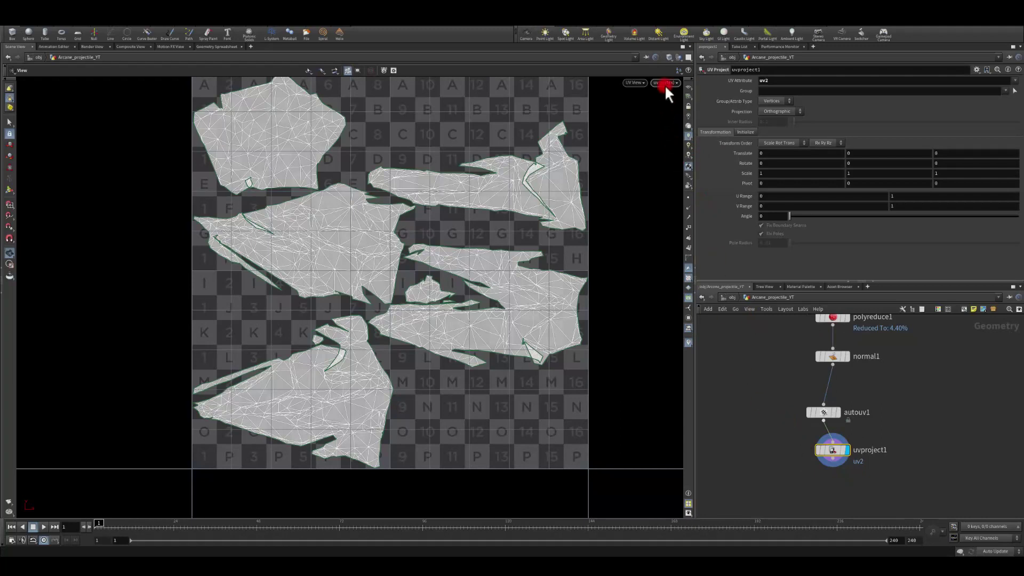
click(638, 83)
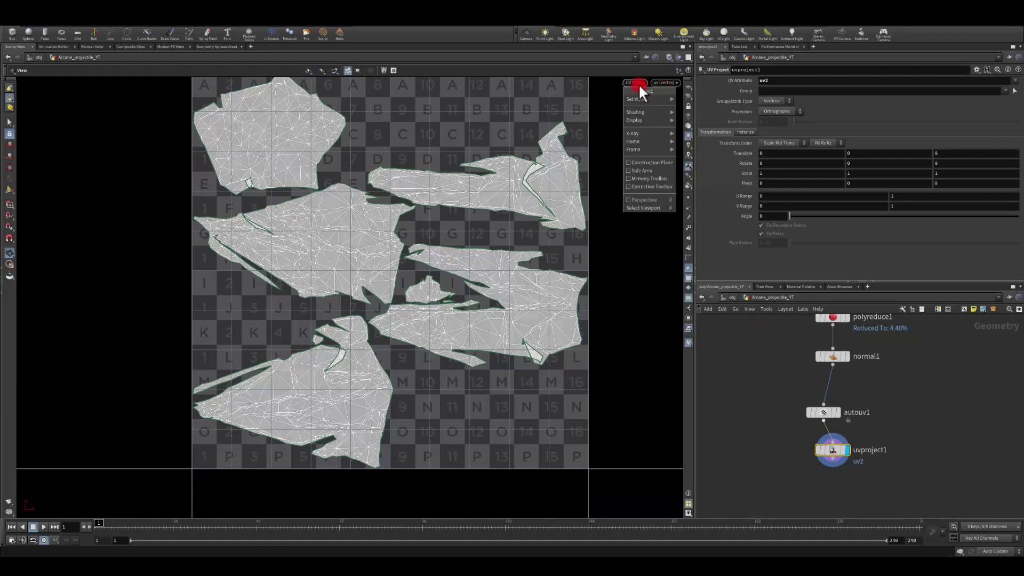
mouse_move(654, 97)
click(690, 132)
click(666, 83)
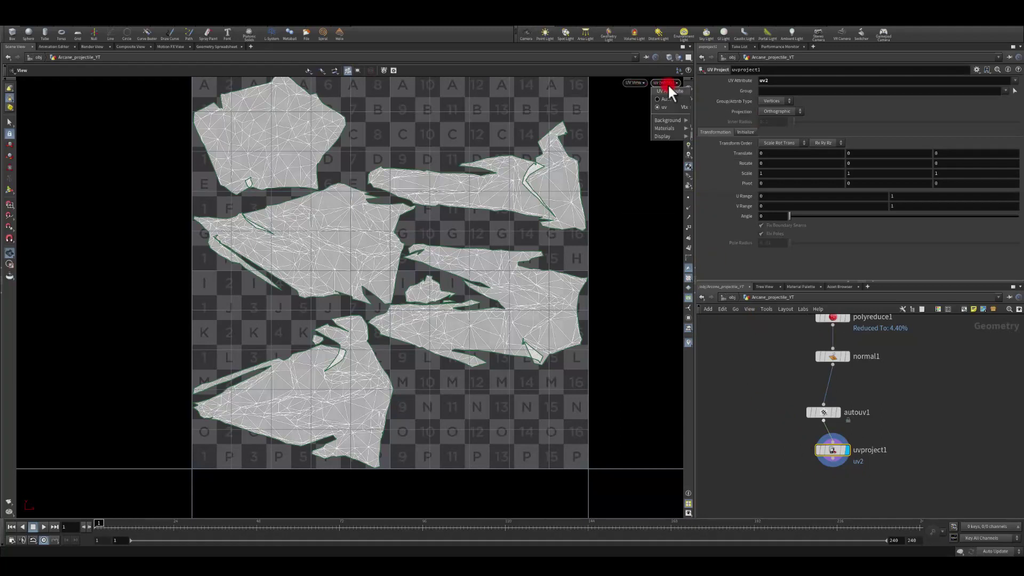
click(671, 105)
drag(832, 451, 822, 455)
Step: Initialize uvproject1's orthographic projection with the To Best Plane method
middle_drag(524, 174, 478, 307)
scroll(456, 203, down, 6)
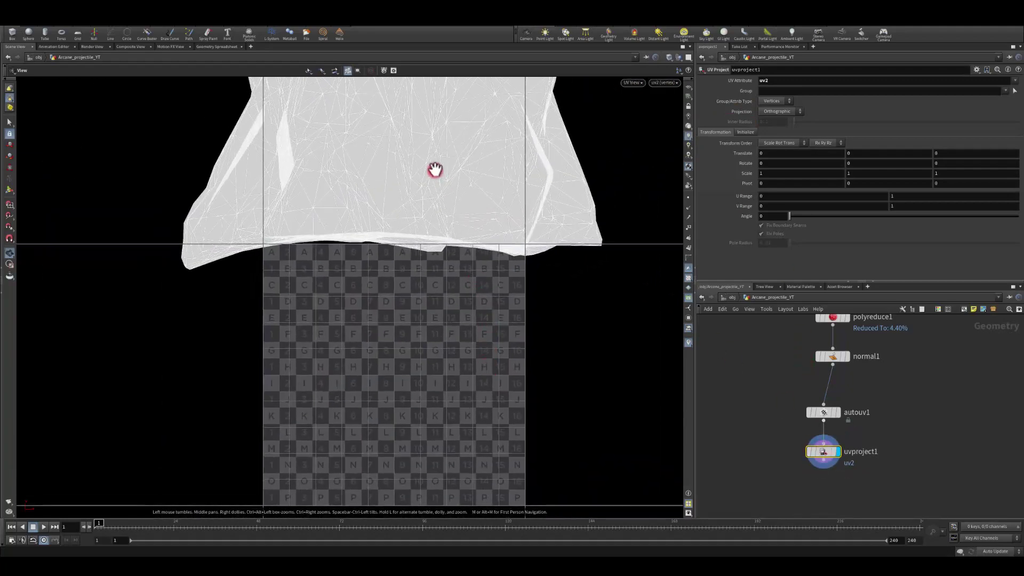
middle_drag(416, 175, 395, 347)
middle_drag(380, 243, 381, 194)
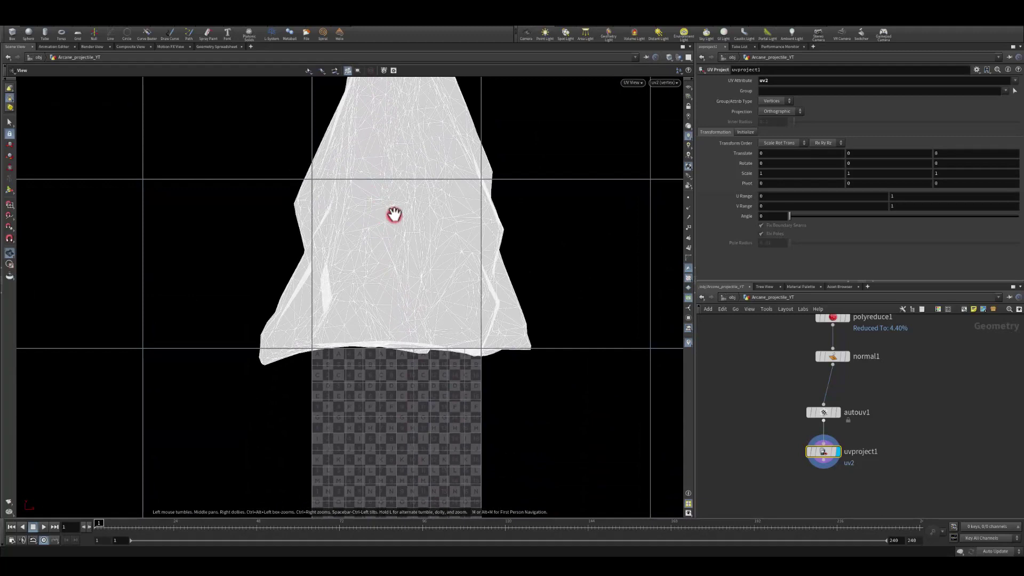
scroll(395, 215, down, 1)
click(743, 133)
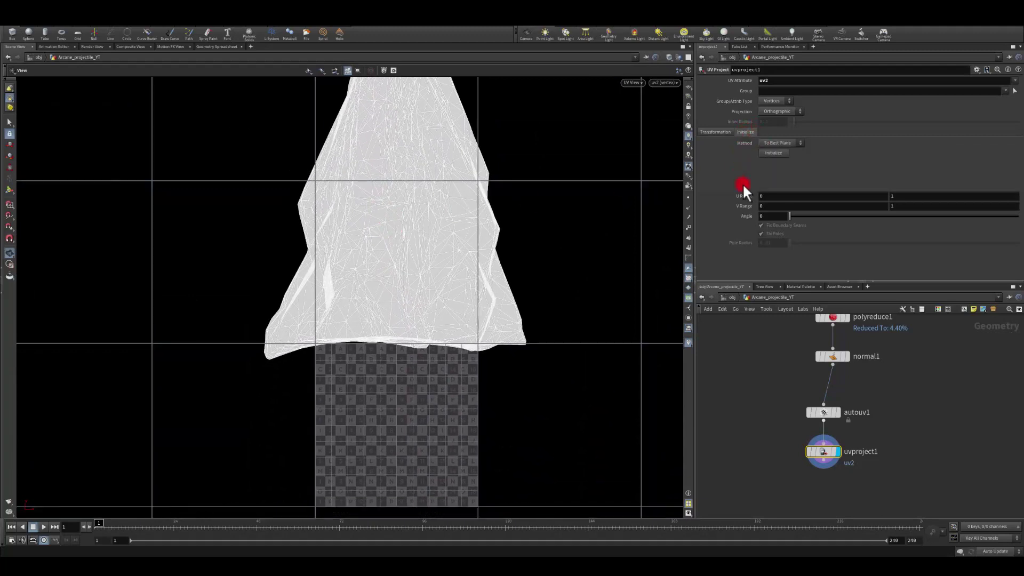
click(773, 153)
middle_drag(431, 311, 438, 224)
scroll(551, 304, up, 2)
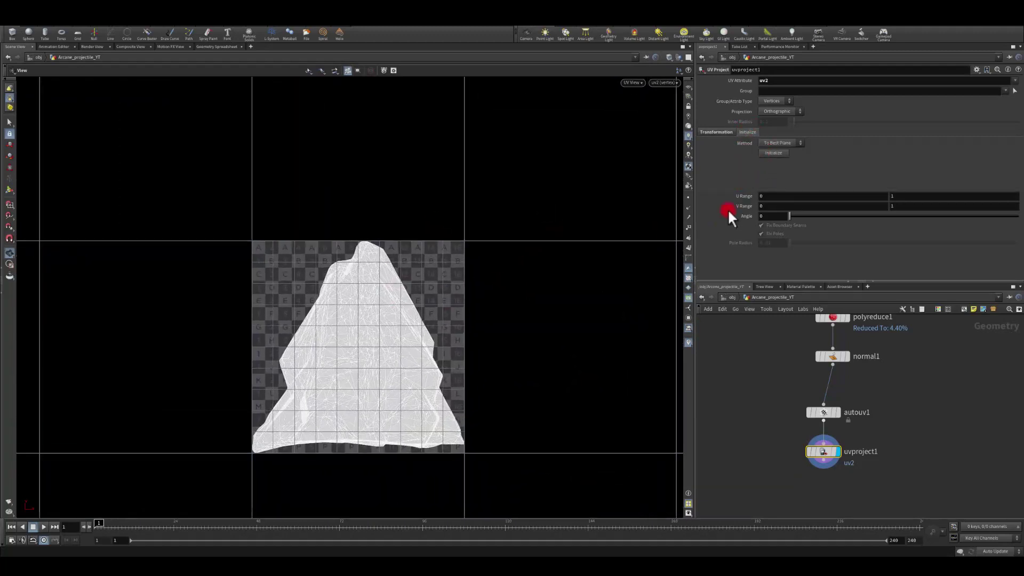
Step: Try rotating uvproject1's projection 90 degrees about X and about Y, resetting each value to 0
click(717, 132)
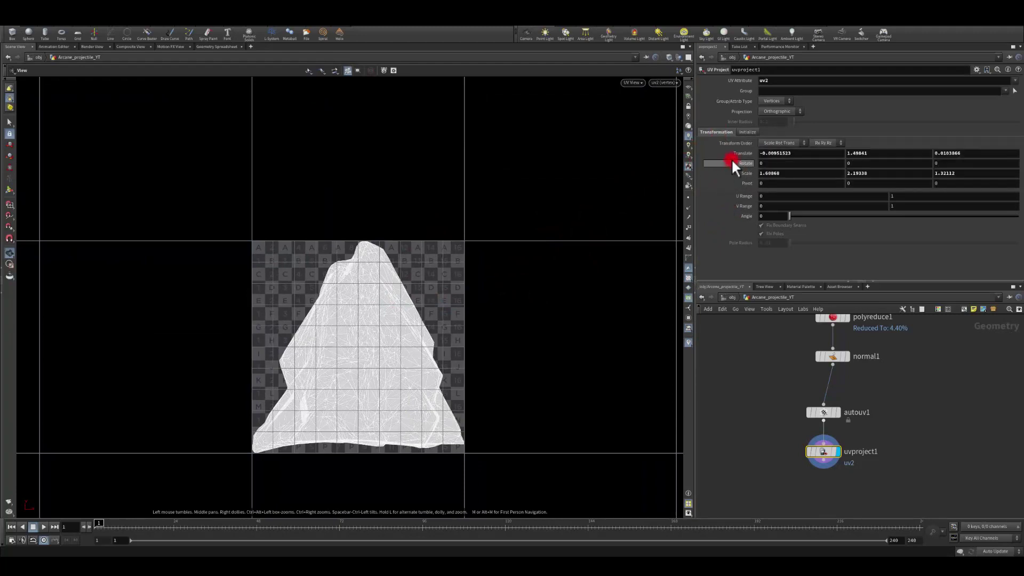
text(90)
key(Return)
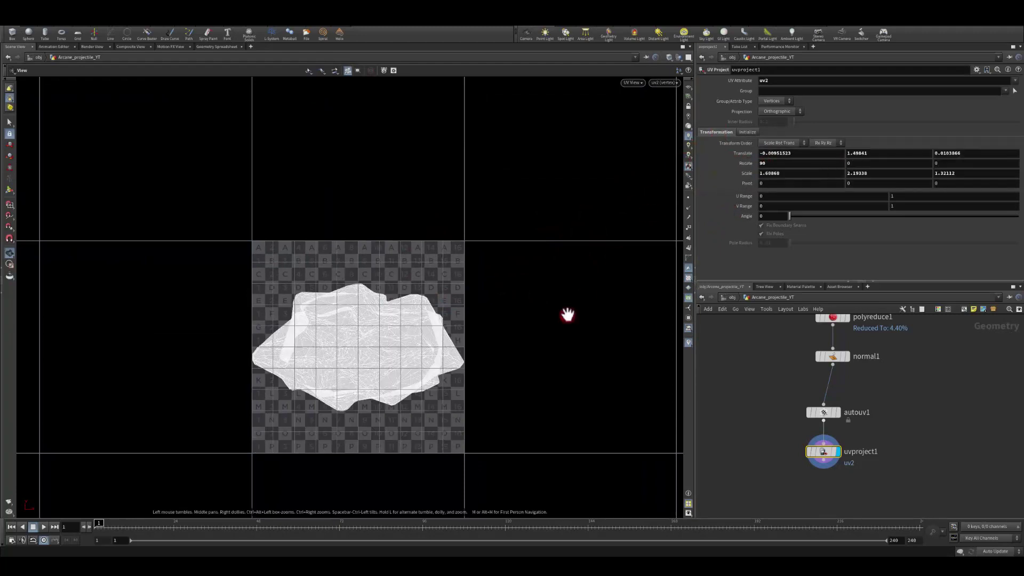
text(0)
key(Return)
drag(859, 166, 814, 163)
text(90)
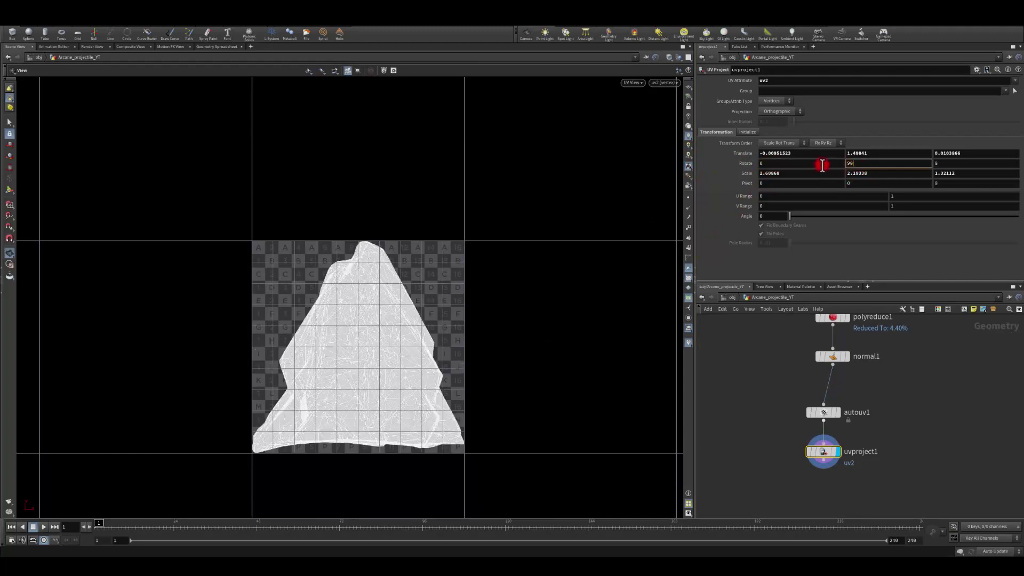
key(Return)
drag(880, 163, 843, 165)
text(0)
Step: Try a 90-degree Z rotation on uvproject1, then re-initialize its projection to the best plane
key(Tab)
text(90)
key(Return)
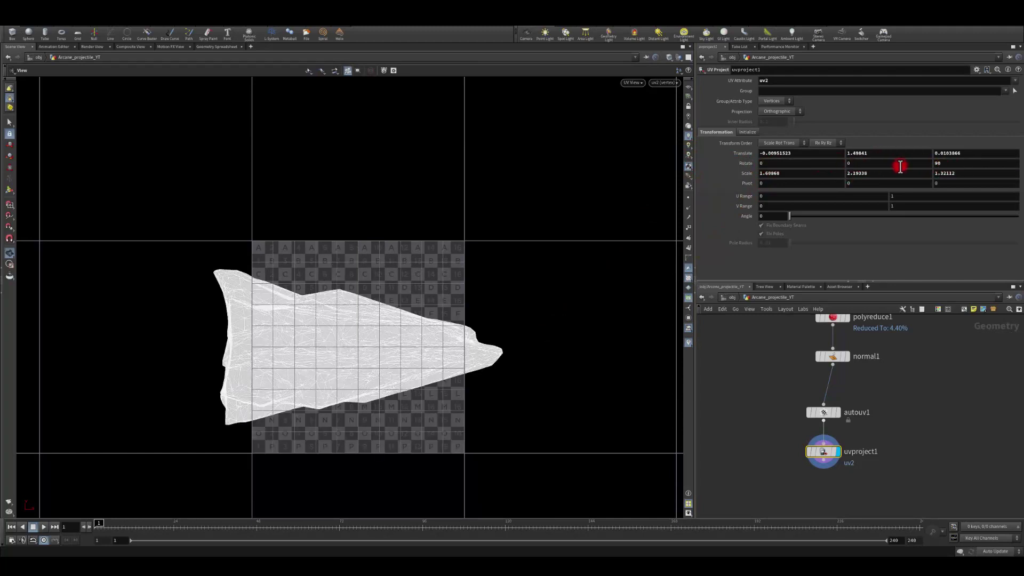
click(746, 131)
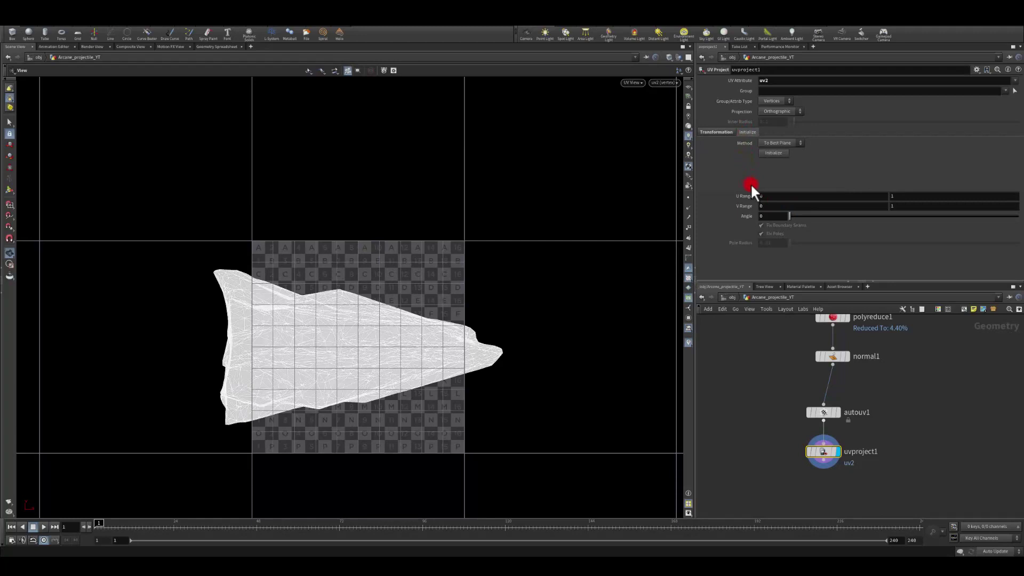
click(766, 154)
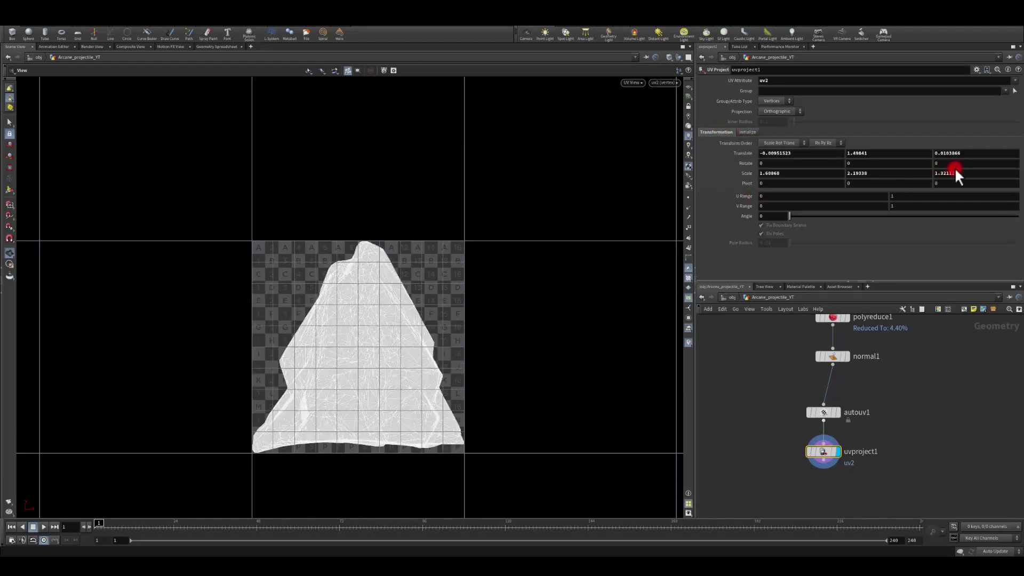
Step: Set uvproject1's Z rotation to 90
click(955, 164)
text(90)
key(Return)
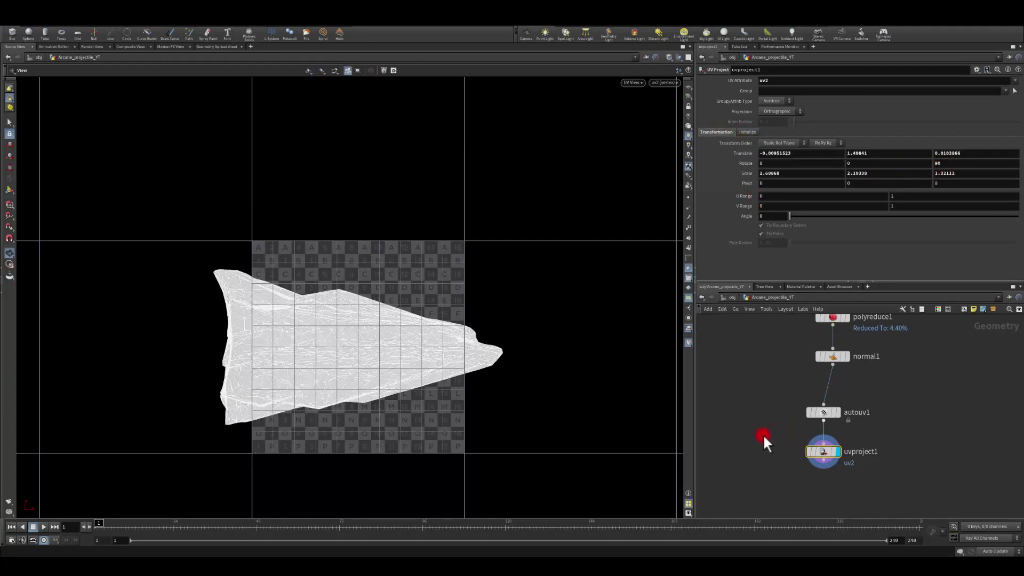
Step: Add a UV Layout node below uvproject1, display it and set its UV Attribute to uv2
middle_drag(745, 462, 745, 399)
right_drag(426, 355, 457, 363)
key(Tab)
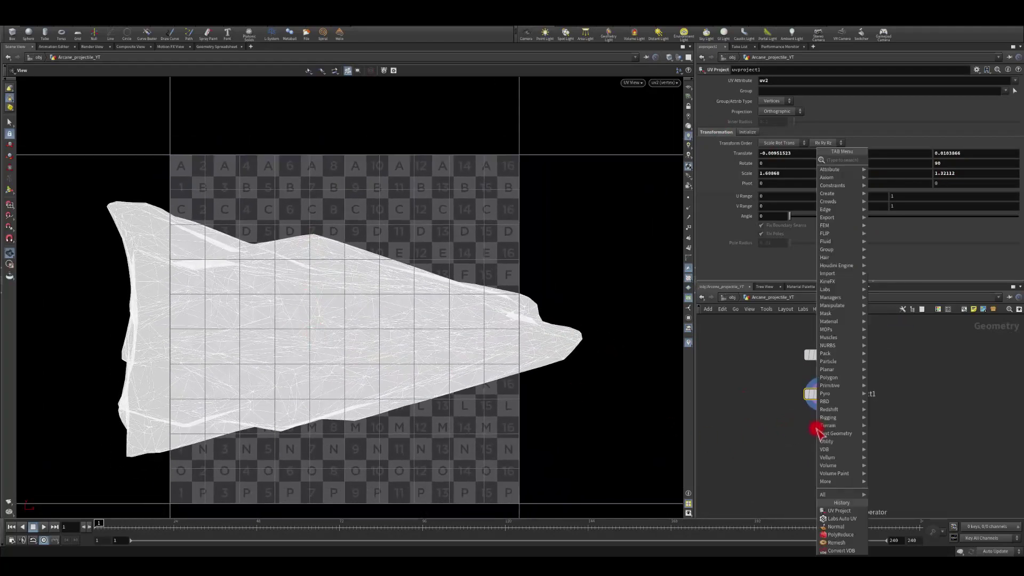
text(uvla)
key(Return)
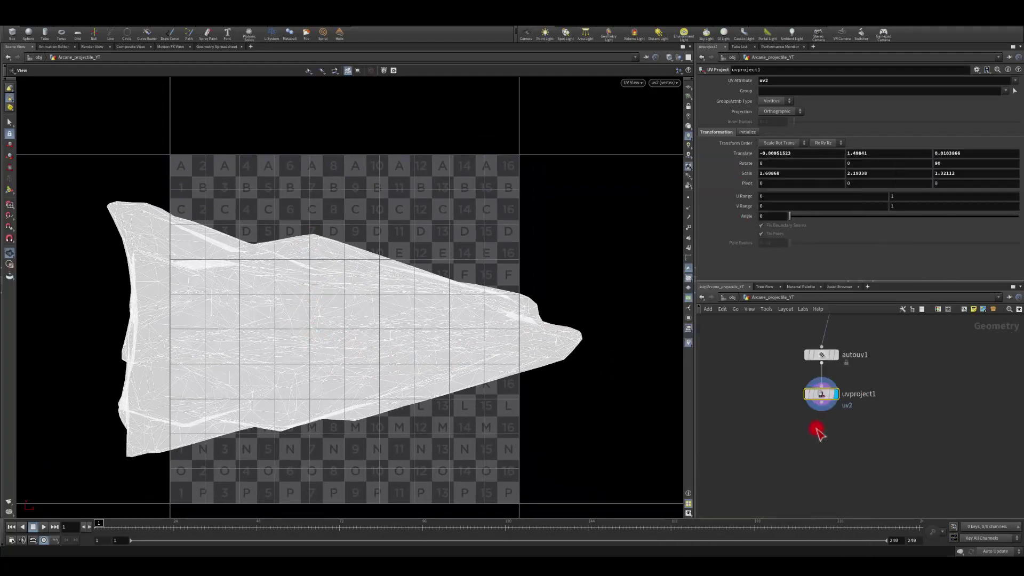
click(816, 428)
click(831, 427)
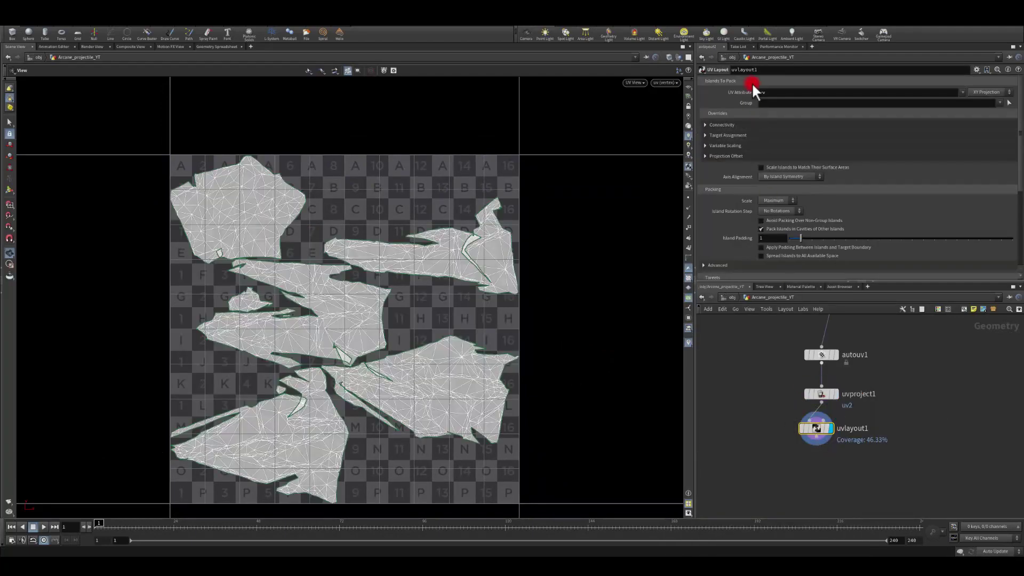
click(771, 95)
text(2)
key(Return)
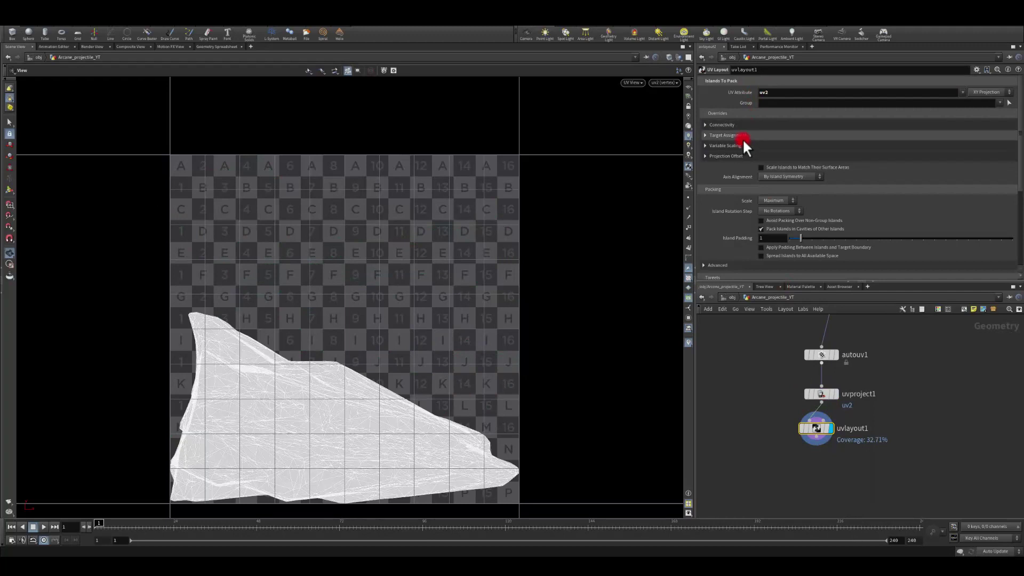
middle_drag(301, 334, 302, 263)
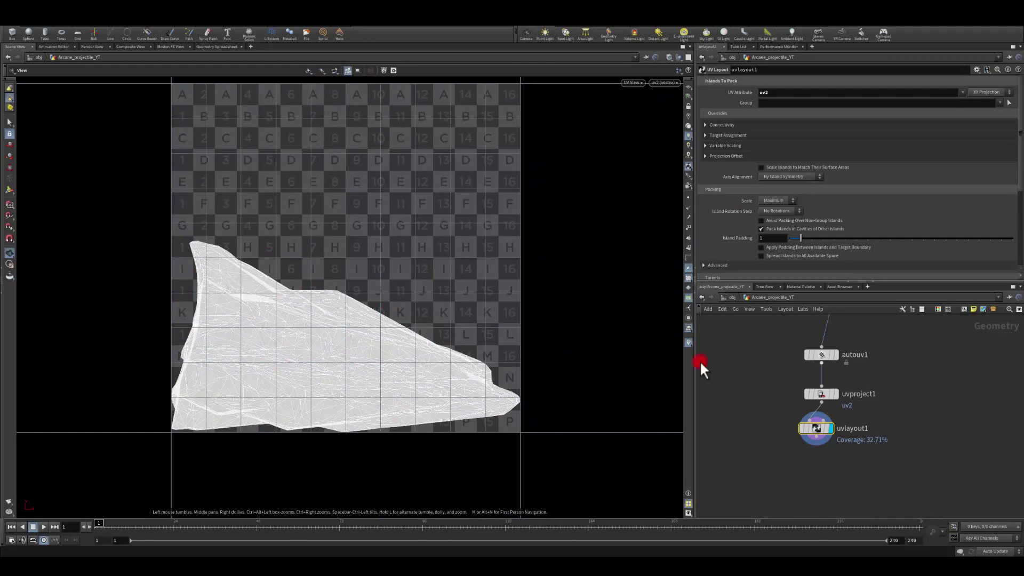
click(732, 297)
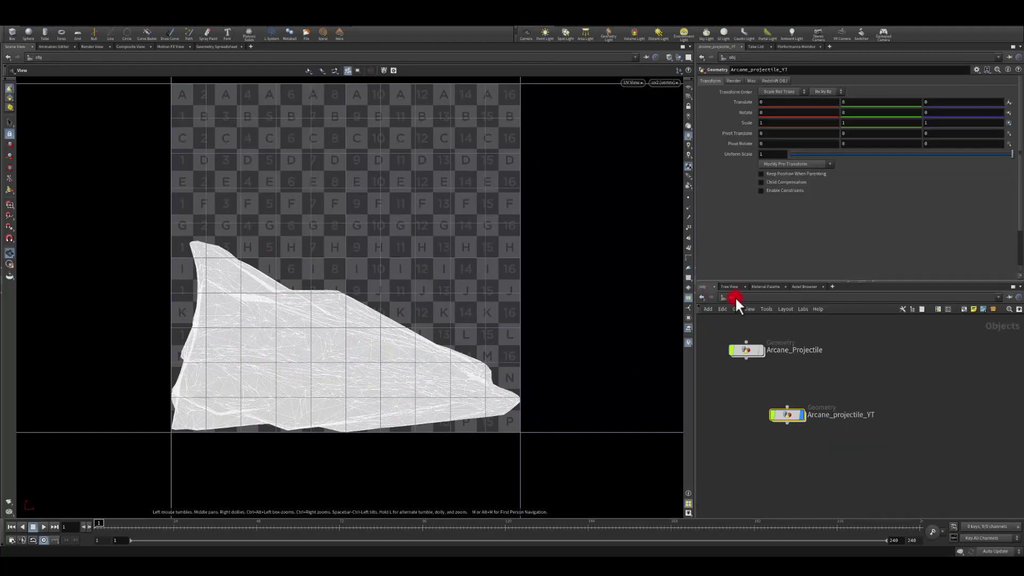
double_click(785, 417)
middle_drag(780, 470, 776, 419)
Step: Return the viewport to the perspective view and examine the checker pattern on the rock from several sides
click(632, 83)
mouse_move(648, 99)
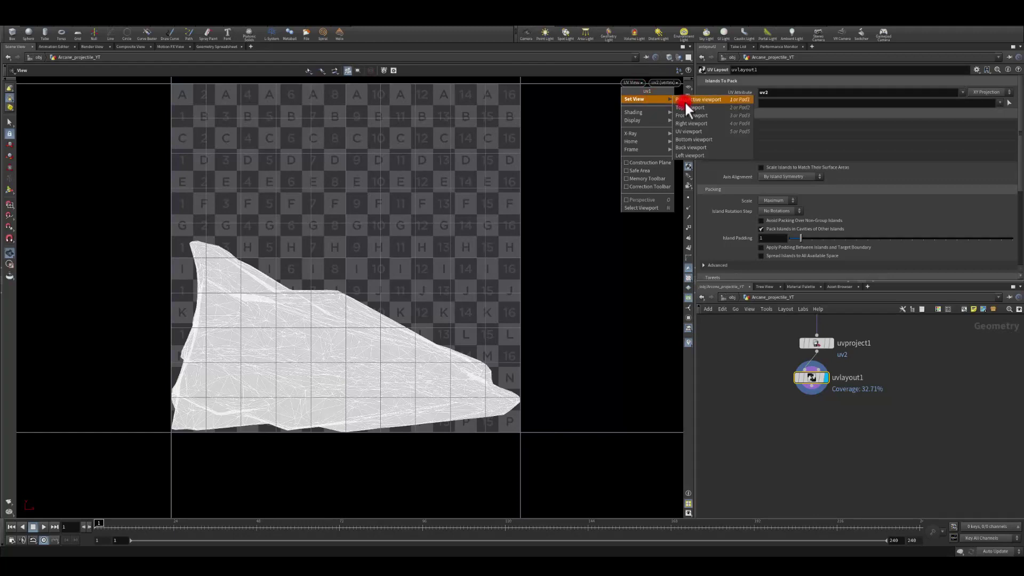
click(691, 99)
drag(474, 308, 368, 164)
drag(302, 303, 592, 263)
drag(315, 348, 235, 304)
drag(384, 289, 411, 291)
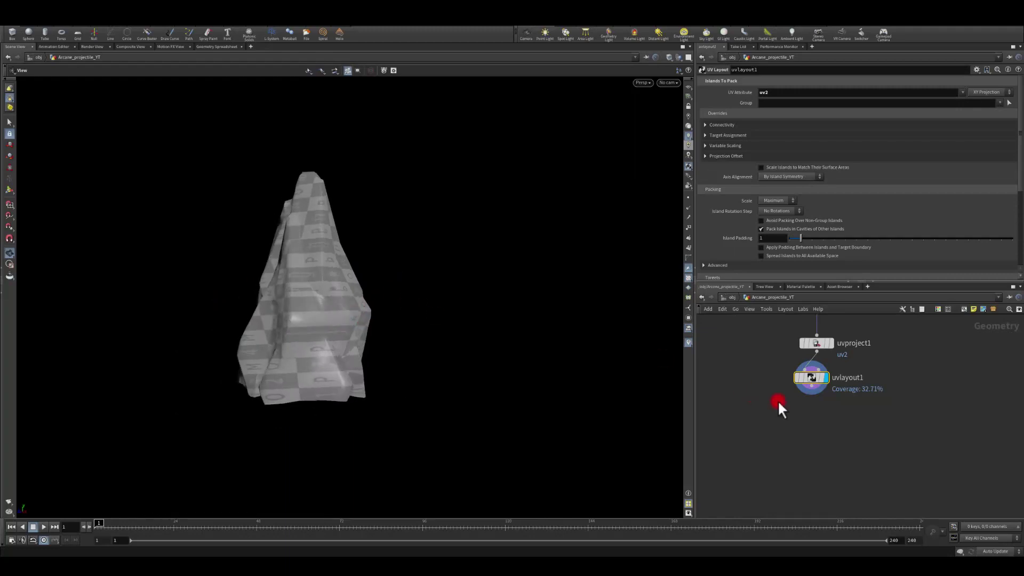
Step: Add an Attribute Adjust Color node below uvlayout1, connect it to uvlayout1's output and display it on the rock
drag(811, 378, 817, 374)
drag(526, 275, 373, 327)
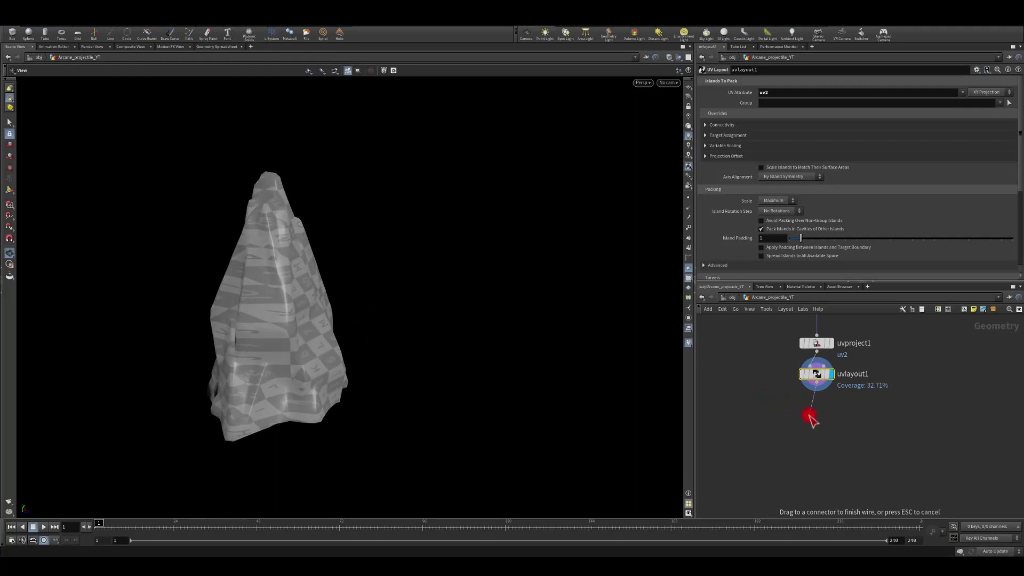
key(Tab)
text(grap)
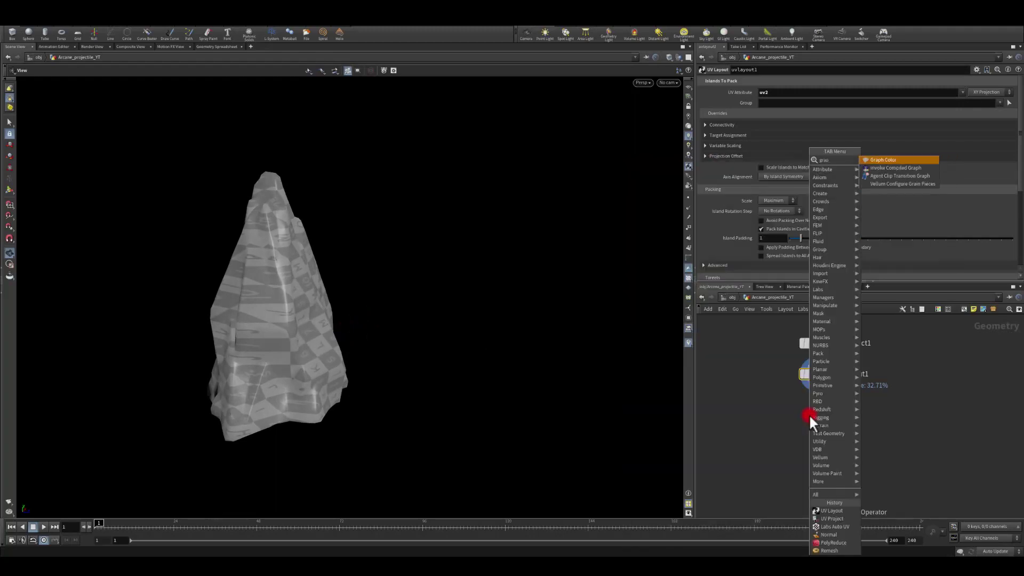
key(BackSpace)
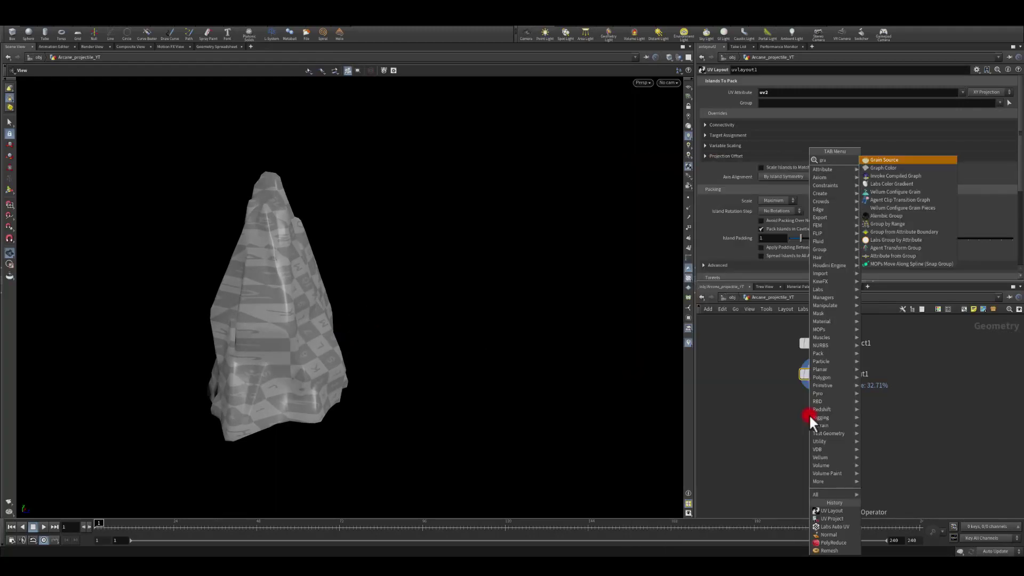
text(di)
key(Return)
click(809, 414)
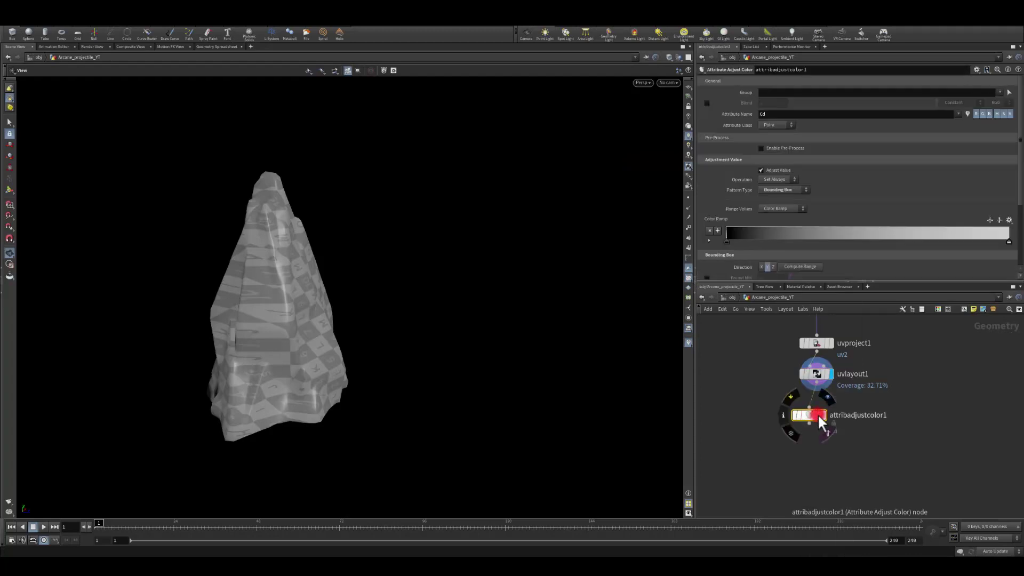
click(824, 415)
drag(811, 415, 817, 411)
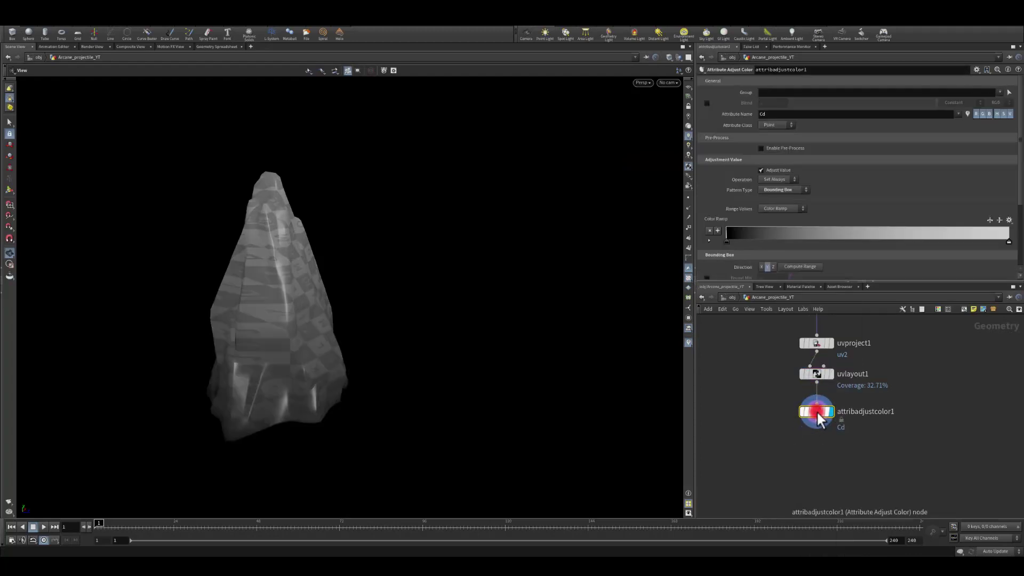
drag(407, 325, 300, 301)
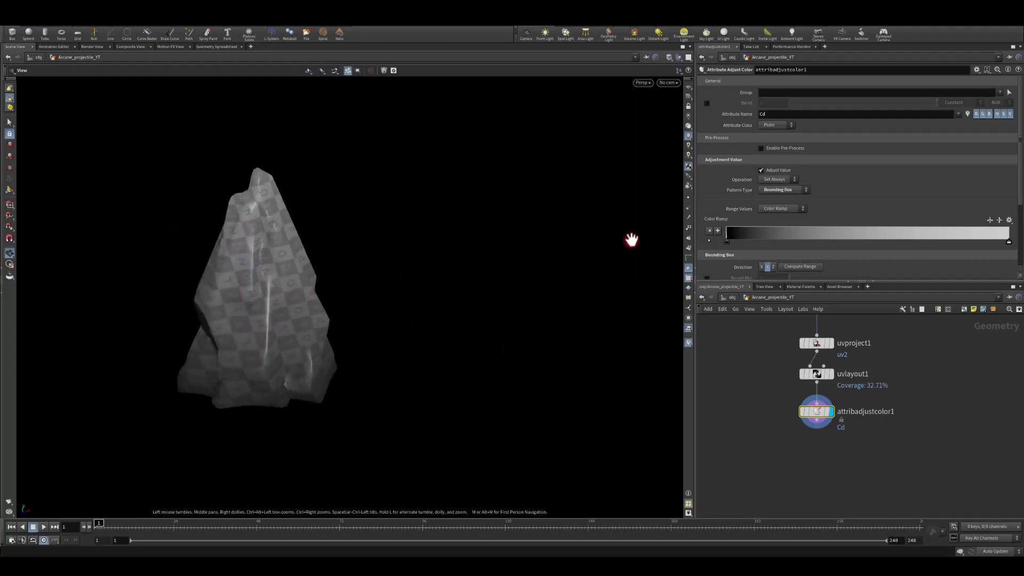
Step: Reverse attribadjustcolor1's Color Ramp and shift its white and black markers so the dark gradient is confined to the rock's tip
click(990, 219)
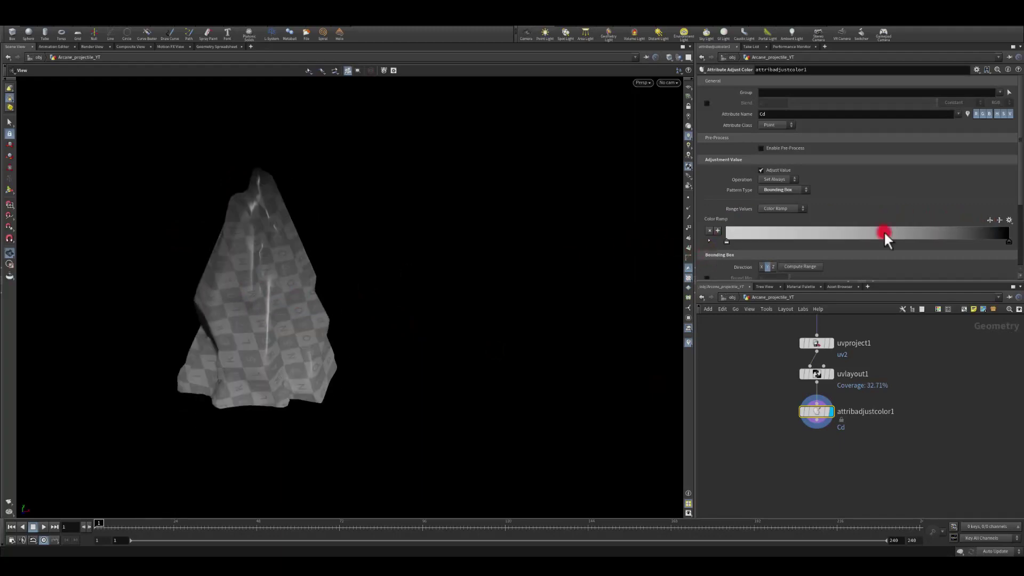
drag(299, 240, 389, 233)
drag(1009, 244, 992, 244)
drag(723, 243, 870, 246)
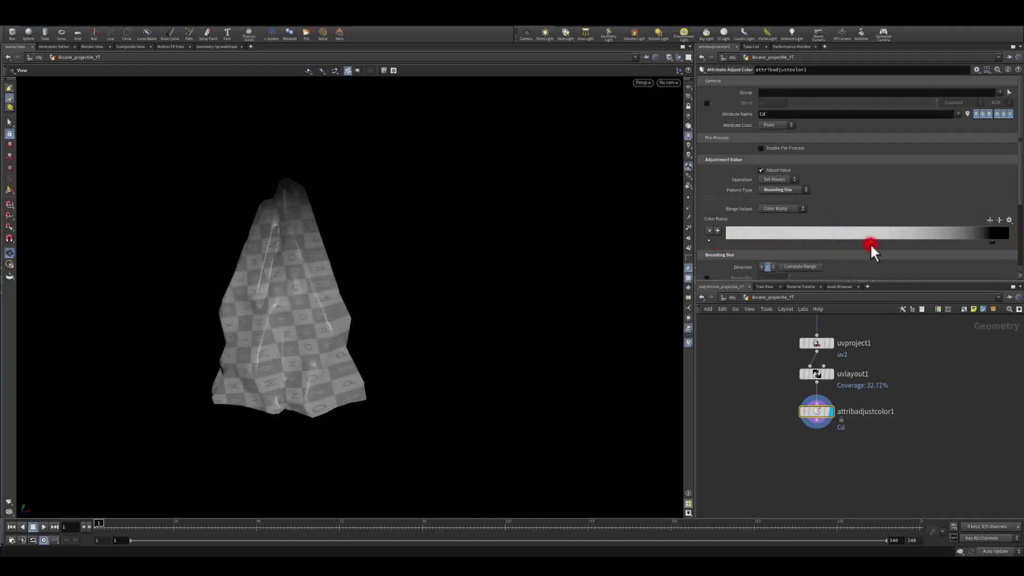
drag(985, 240, 961, 243)
drag(354, 151, 424, 324)
drag(818, 425, 804, 452)
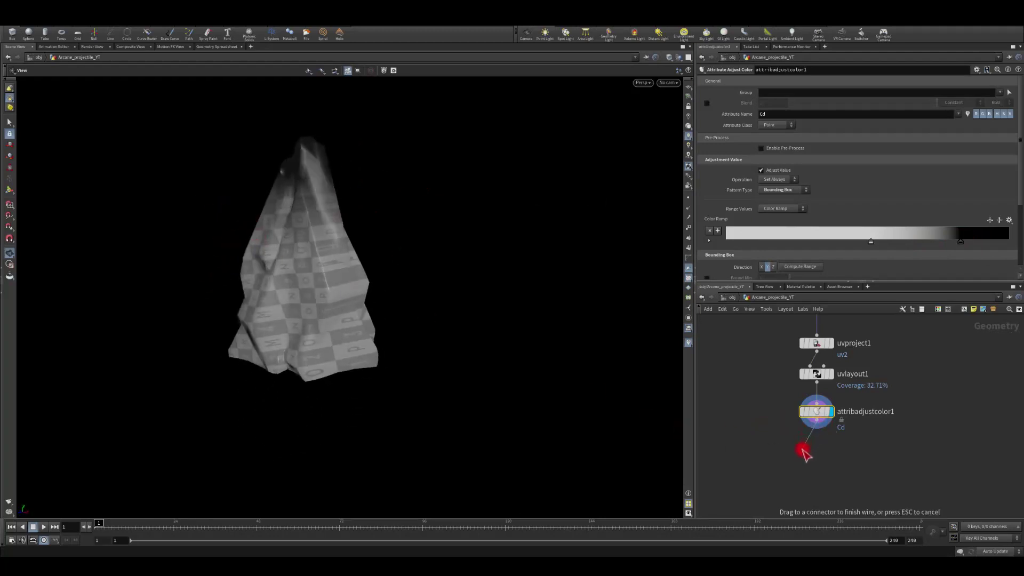
key(Tab)
key(Escape)
key(n)
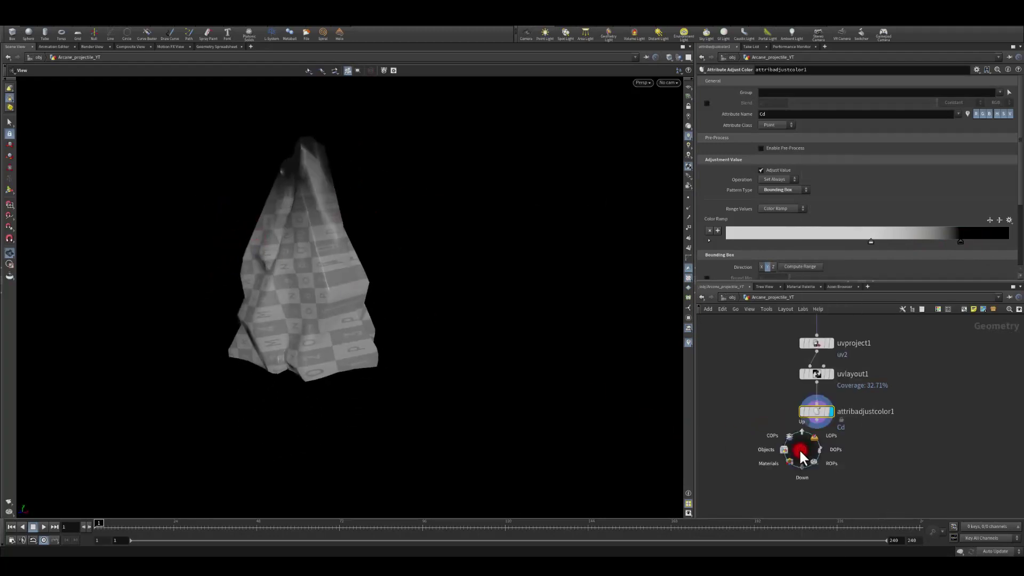
click(775, 430)
click(744, 299)
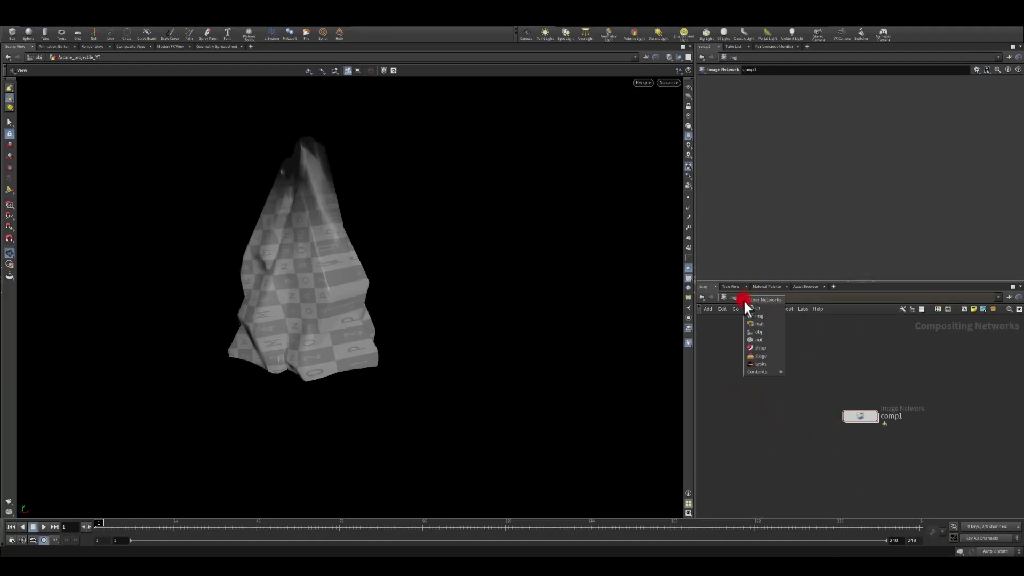
click(755, 328)
click(789, 412)
Step: Add a Transform node below attribadjustcolor1, connected to its output, and display it
drag(817, 430, 804, 462)
text(transfor)
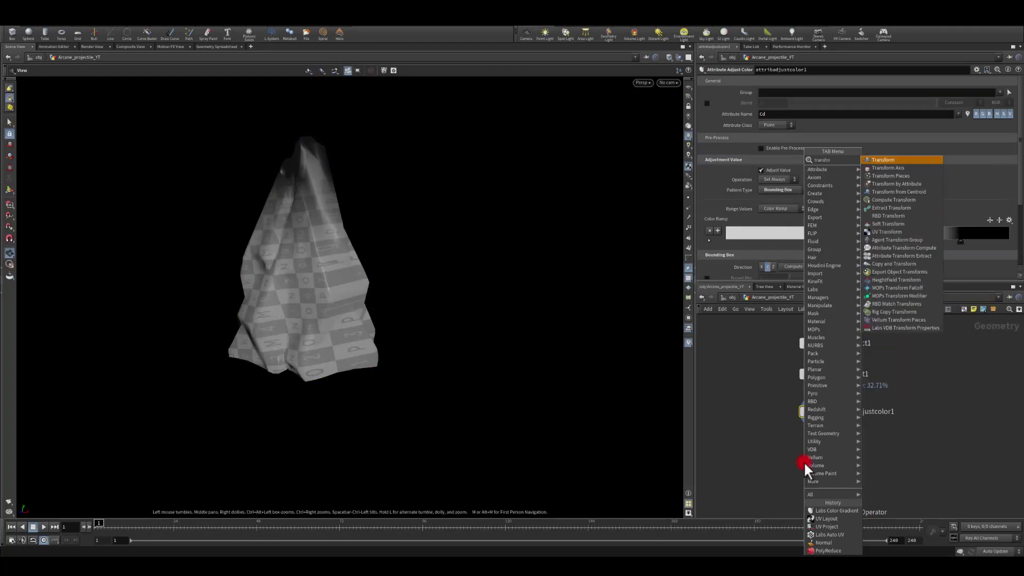
key(Return)
click(820, 464)
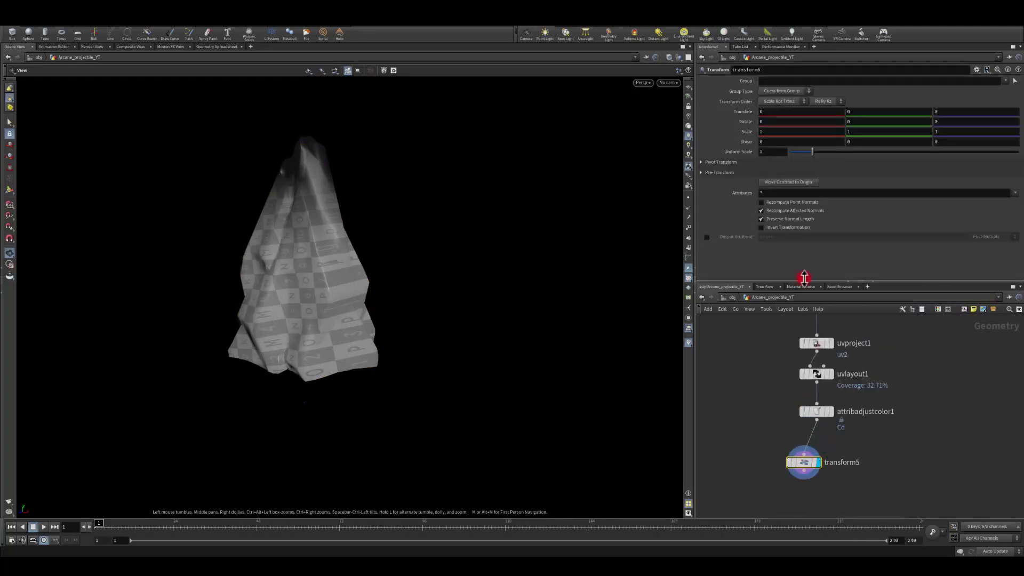
Step: Set the new Transform node's X rotation to 90 and its Y rotation to 90 so the rock lies horizontally
click(773, 124)
text(90)
key(Return)
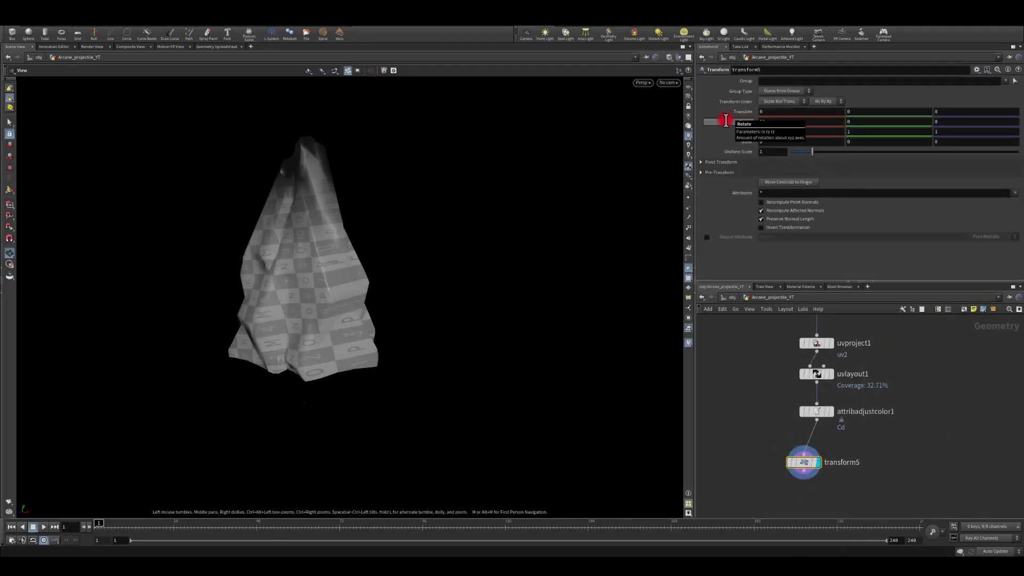
drag(277, 256, 306, 311)
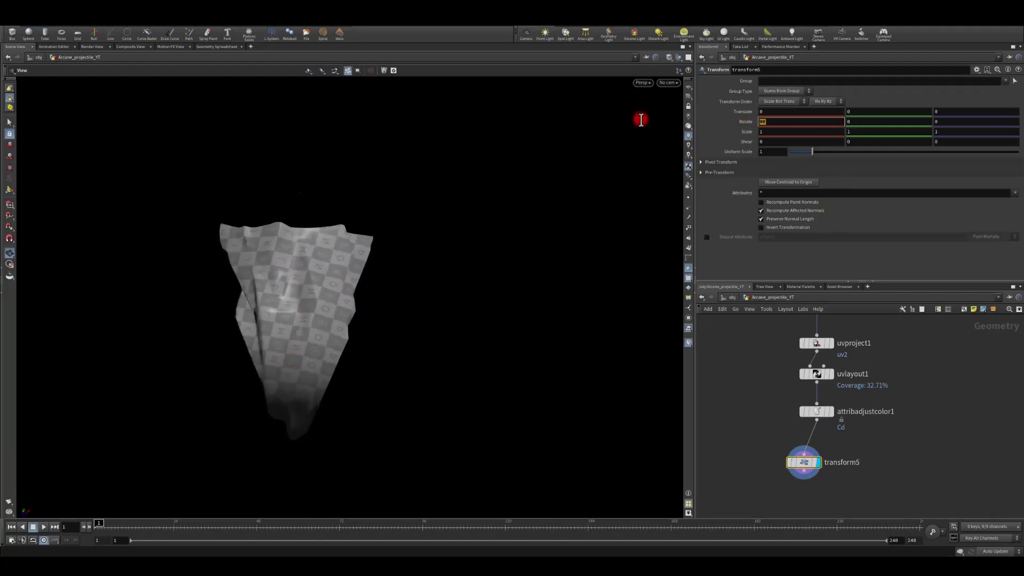
text(90)
key(Return)
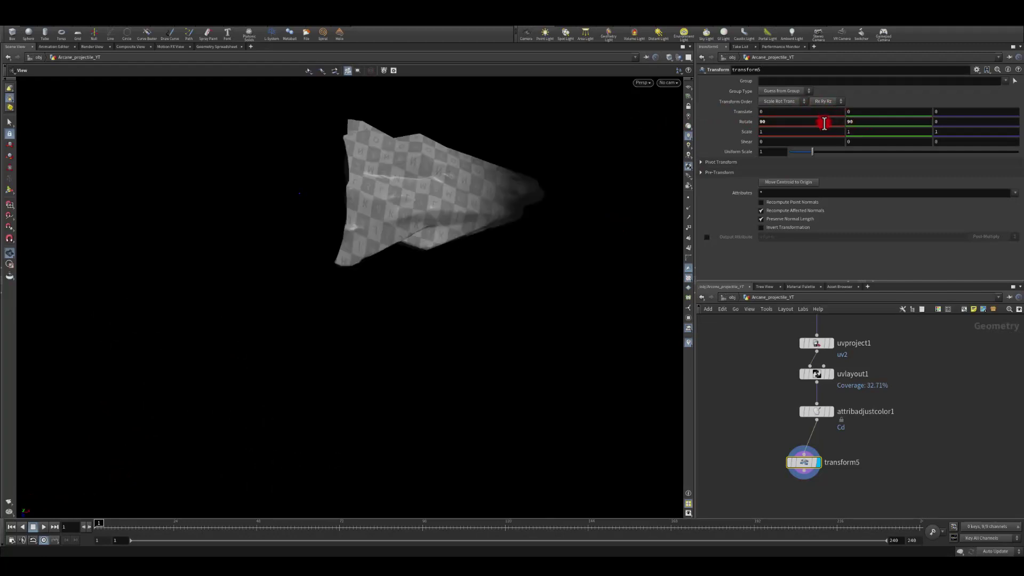
drag(436, 222, 343, 229)
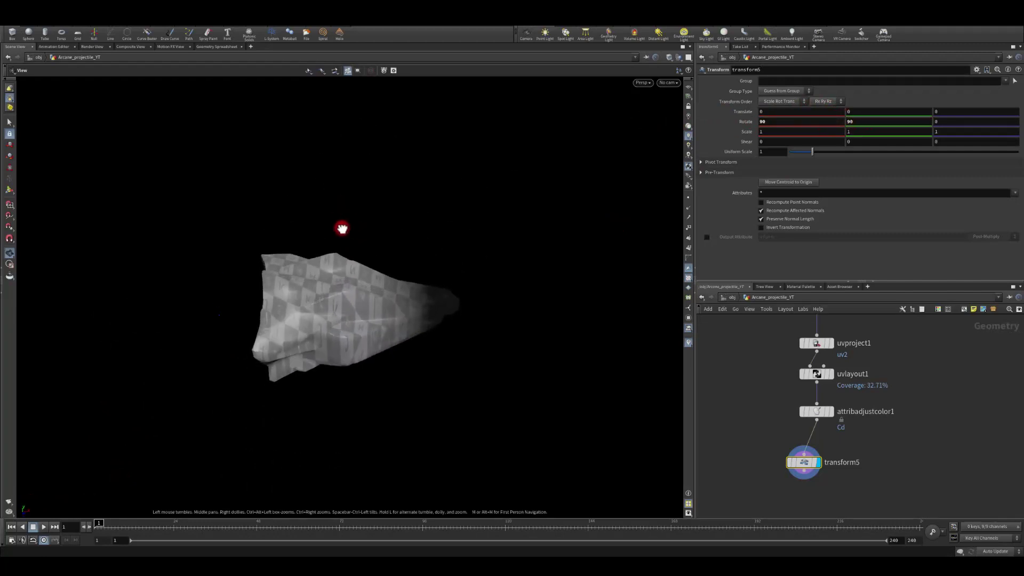
Step: Add a Labs Axis Align (Match Size) node below transform5, connected to its output, and display it
middle_drag(754, 441, 800, 401)
click(811, 391)
key(Tab)
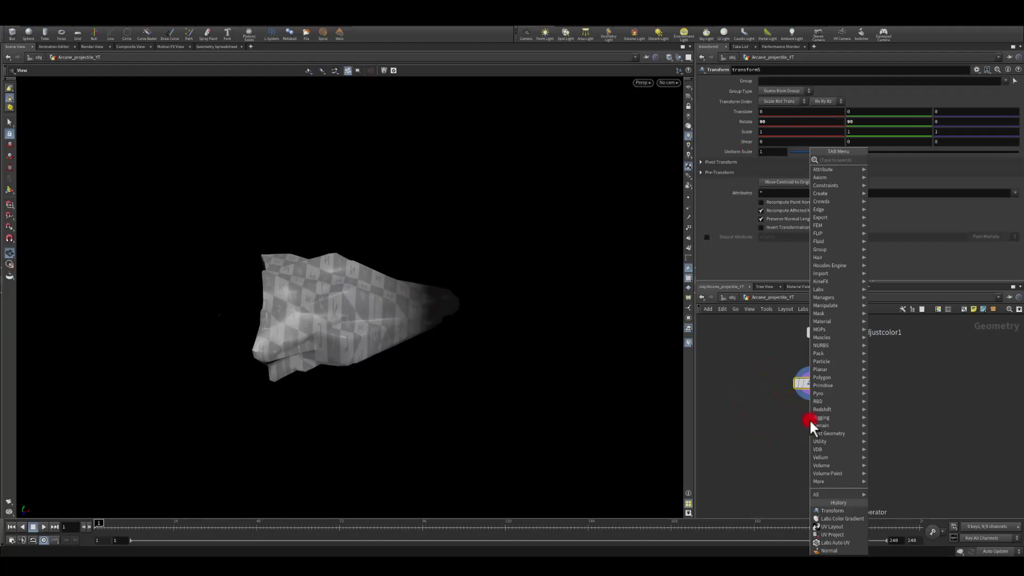
text(null)
key(Return)
click(809, 418)
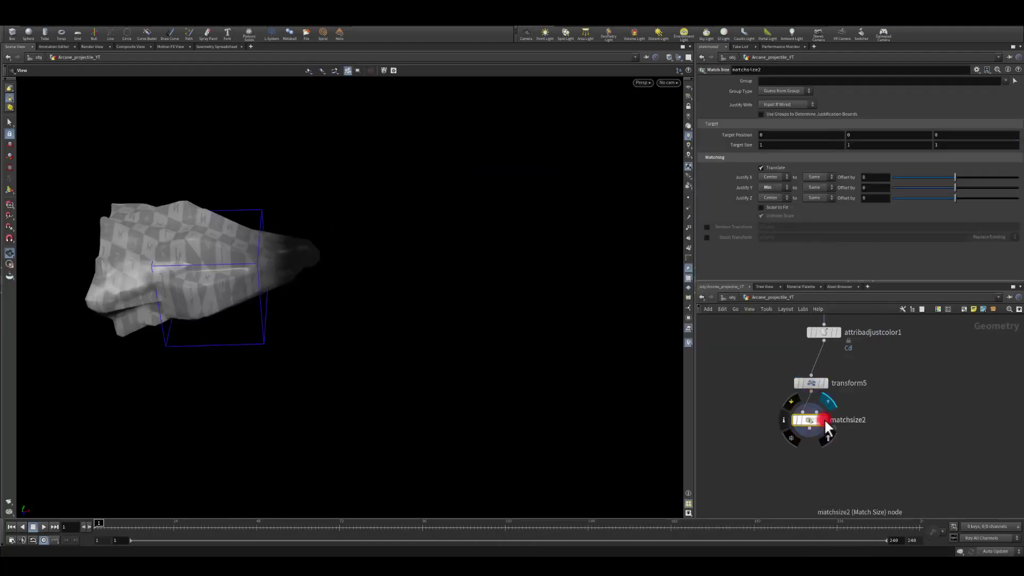
Step: Show the reference grid in the viewport and set matchsize2's Justify Y to Center
click(687, 83)
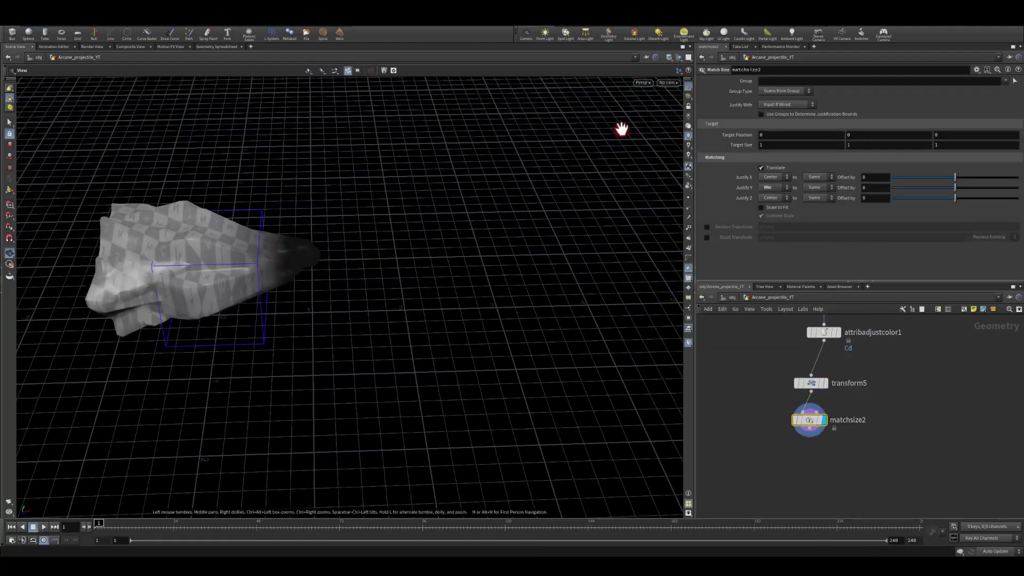
middle_drag(213, 240, 386, 283)
drag(386, 283, 398, 295)
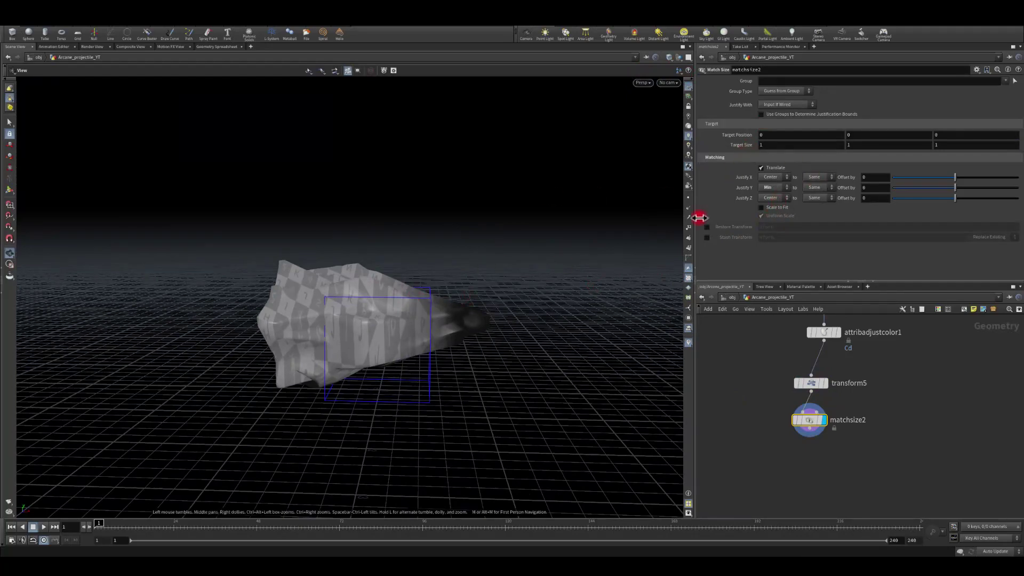
click(768, 211)
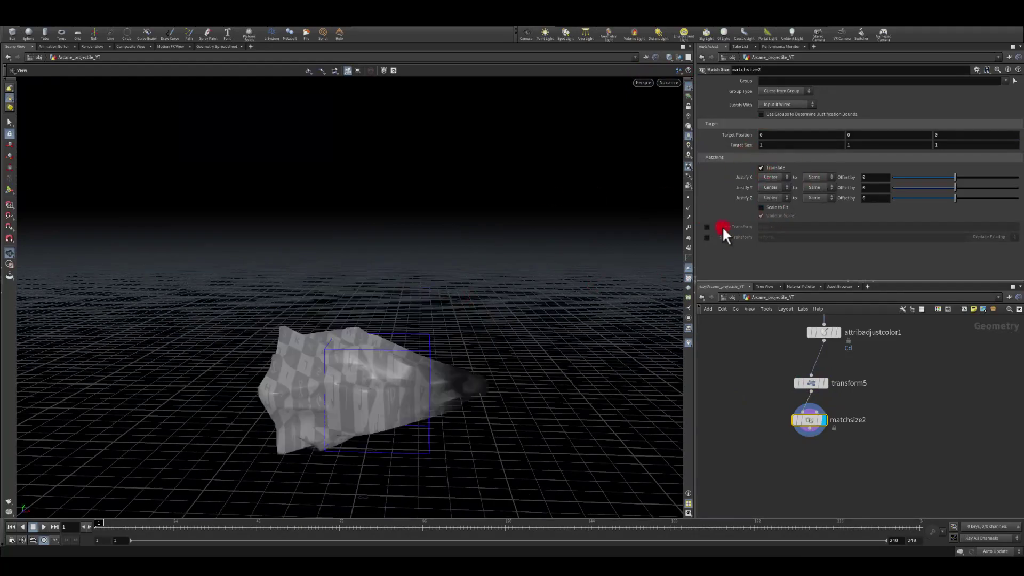
drag(475, 229, 451, 298)
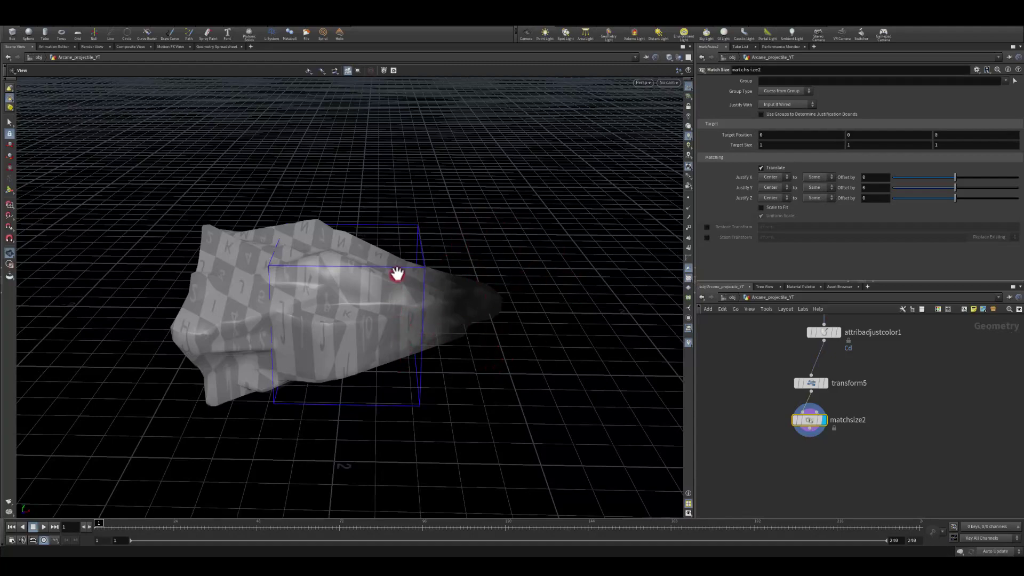
drag(474, 254, 426, 294)
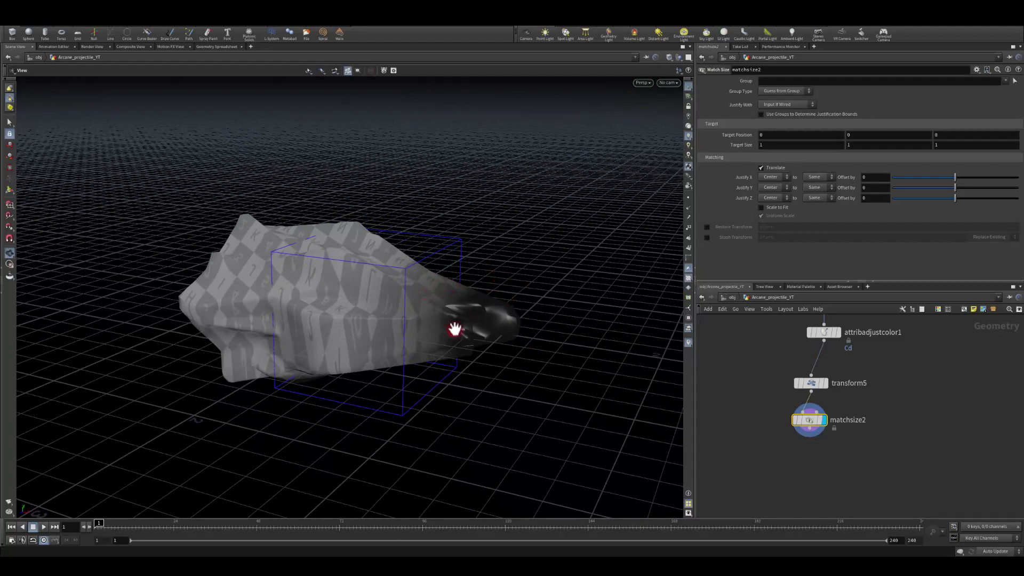
drag(454, 329, 448, 343)
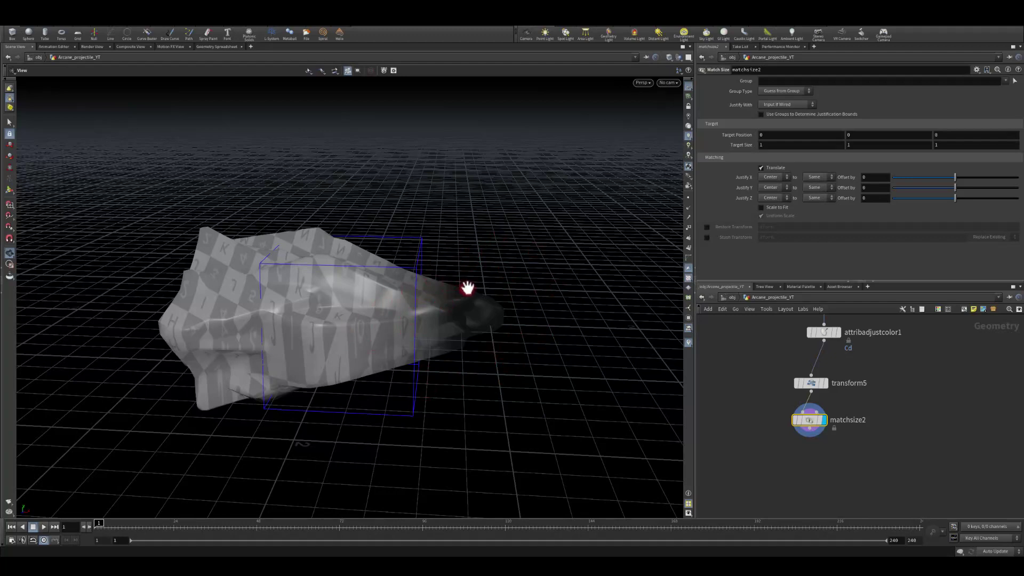
Step: Examine the rock's uv2 layout and gradient color in the UV viewport, then inspect the centered mesh in the perspective view
click(645, 83)
mouse_move(646, 101)
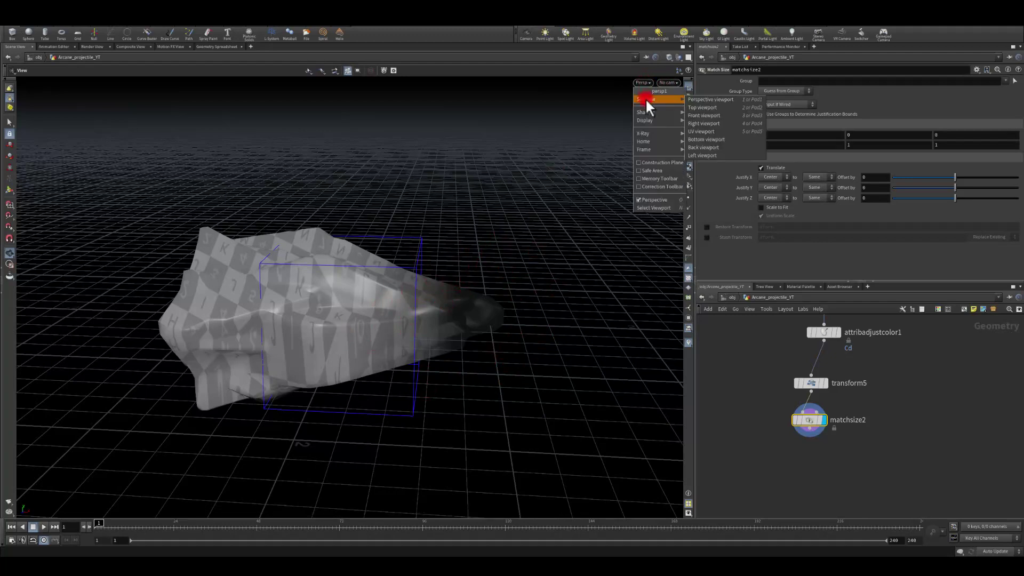
click(709, 131)
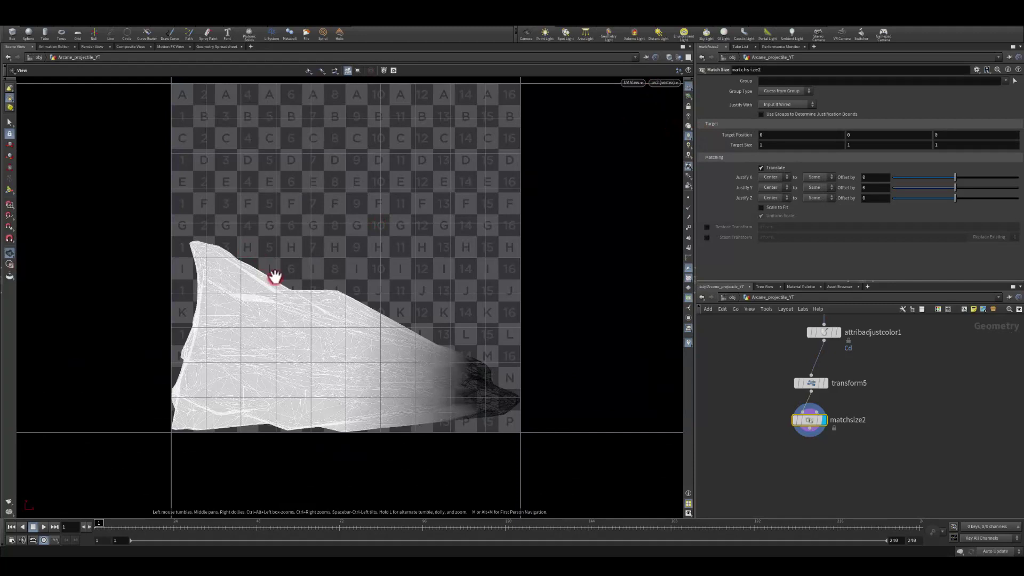
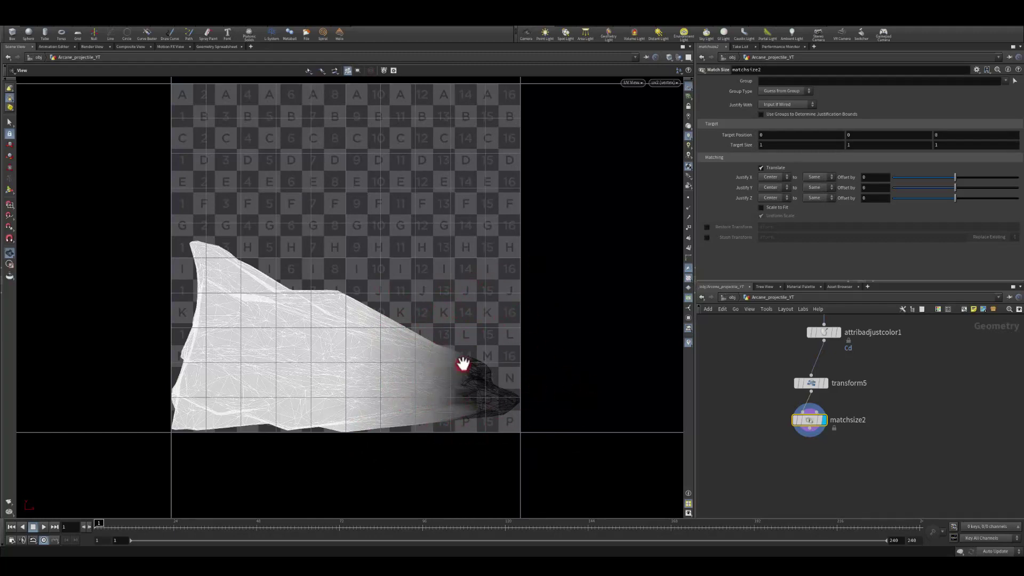
click(630, 81)
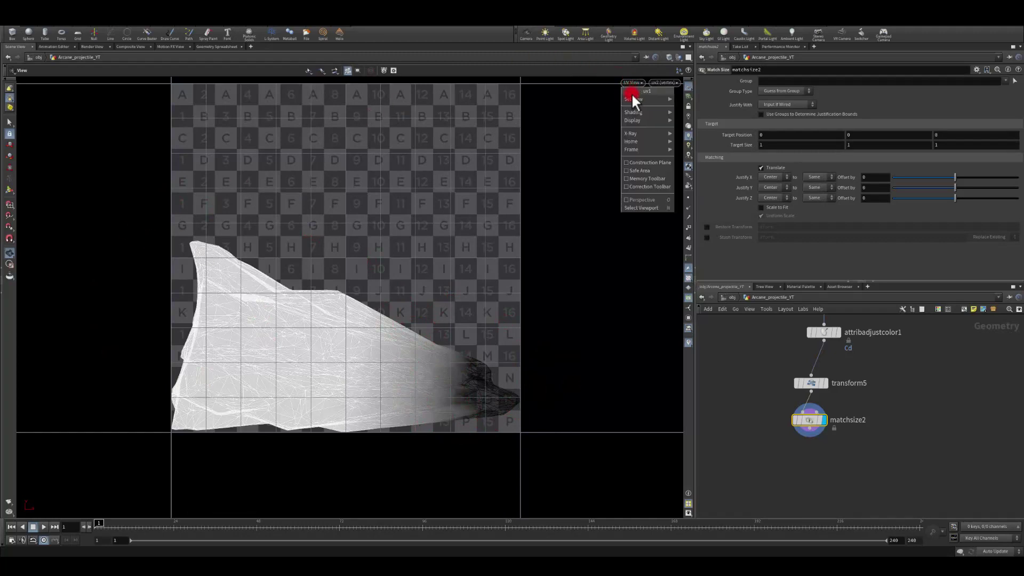
mouse_move(643, 99)
click(695, 102)
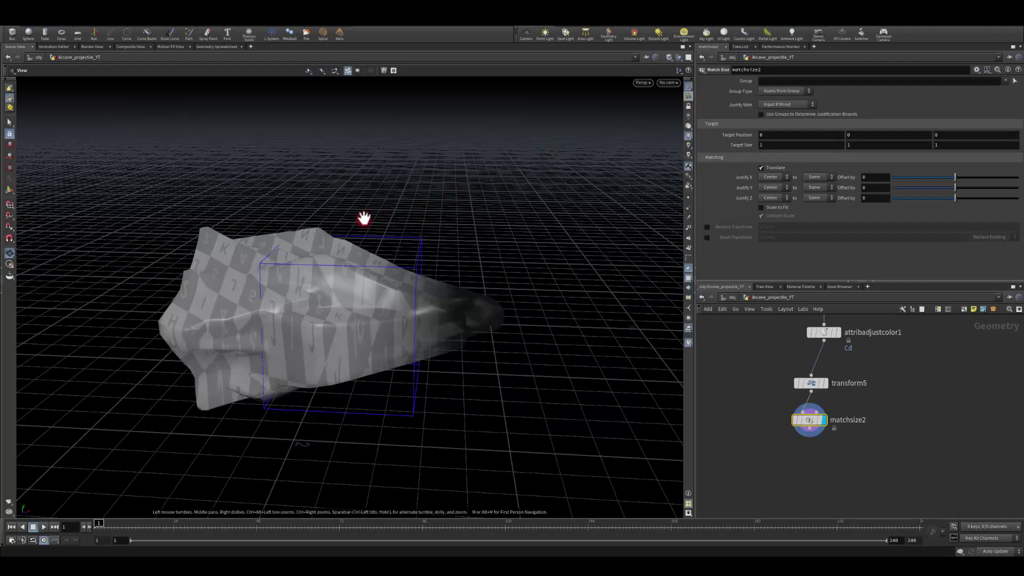
scroll(363, 217, down, 3)
drag(363, 217, 353, 250)
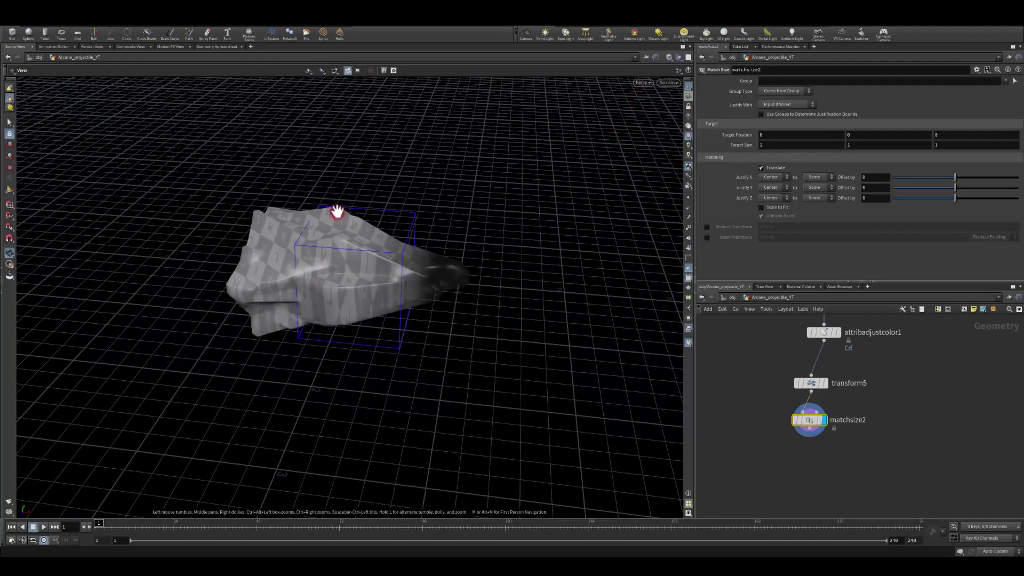
drag(337, 211, 319, 272)
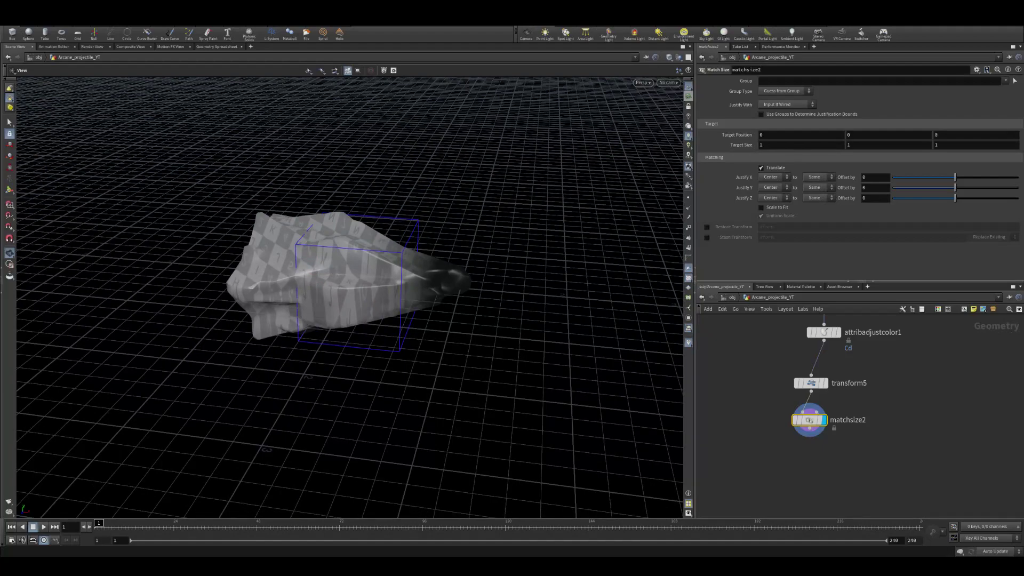
drag(257, 293, 246, 297)
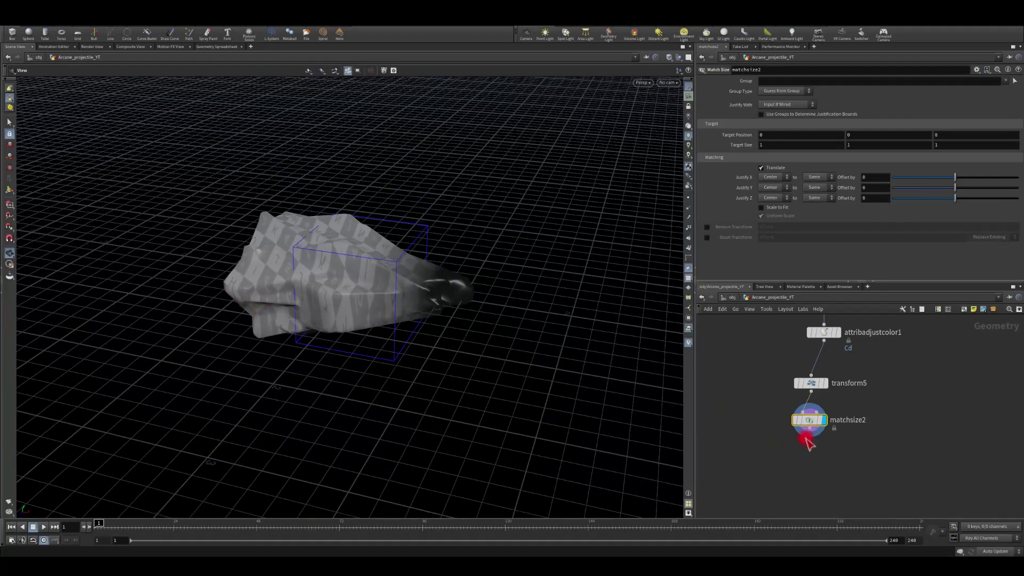
Step: Add a Transform node below matchsize2, connected to its output, and display it
key(Tab)
text(tra)
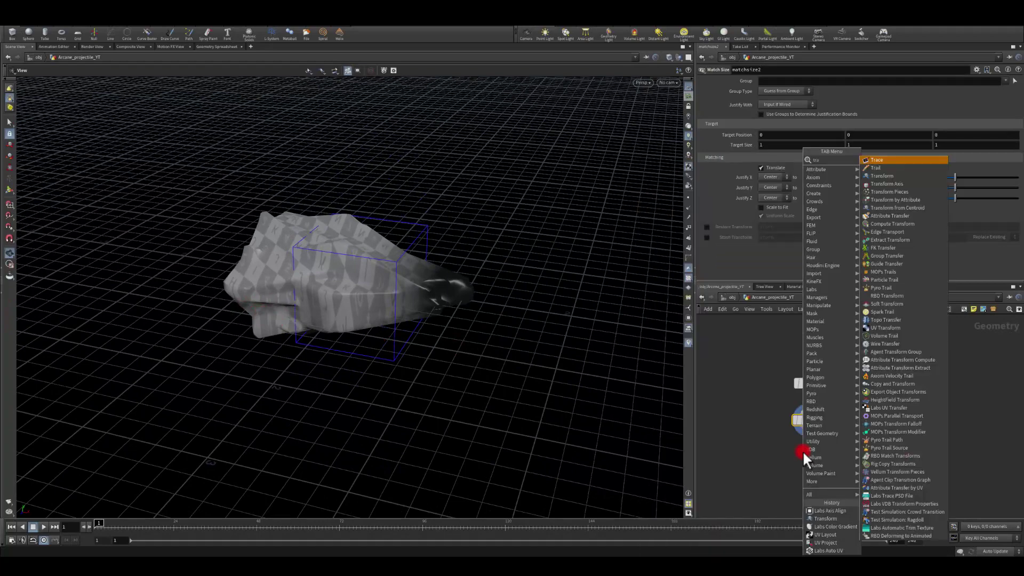
text(ns)
key(Return)
click(802, 452)
click(818, 456)
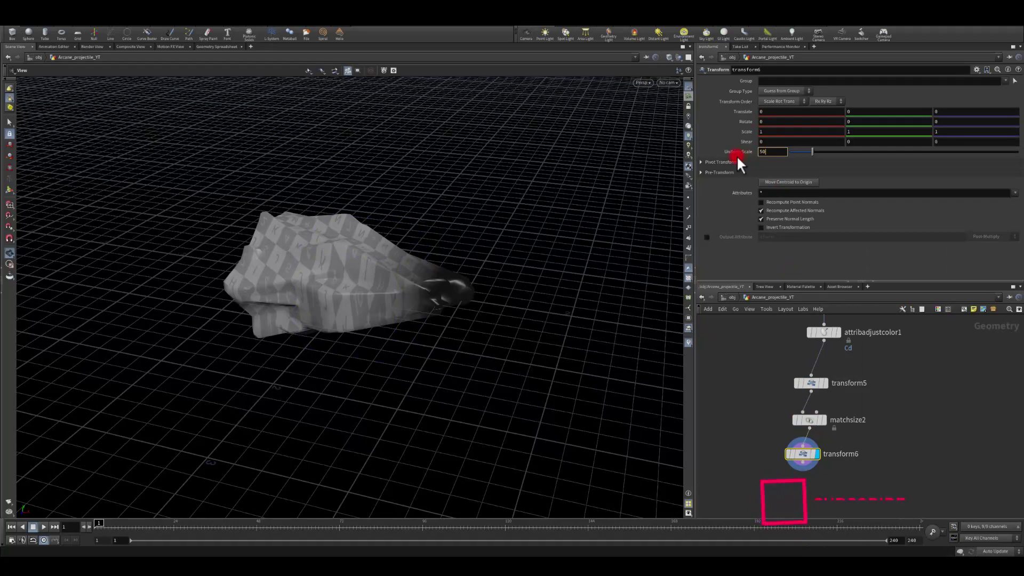
Step: Set transform6's Uniform Scale to 50 and frame the enlarged rock in the viewport
text(50)
key(Return)
key(f)
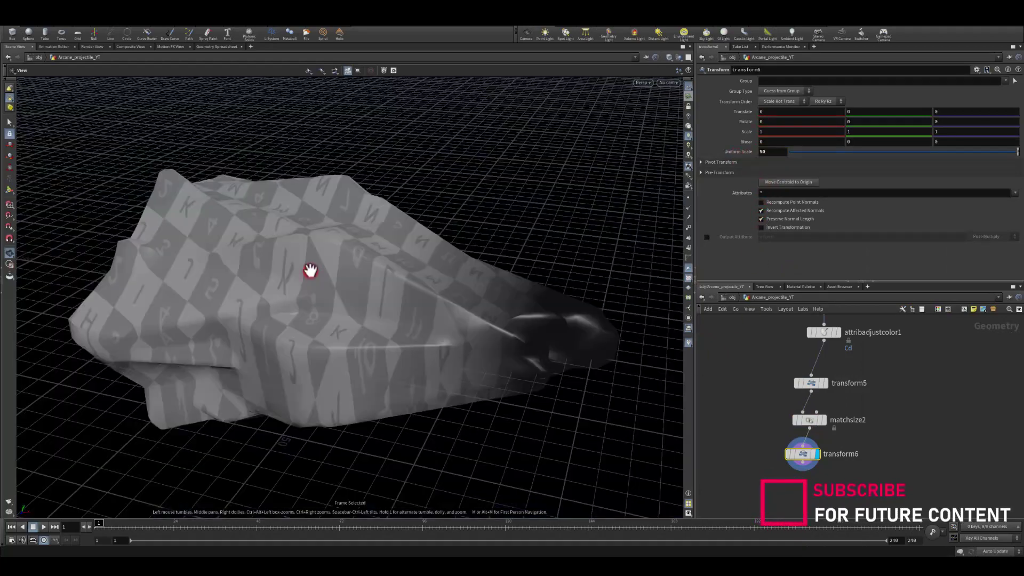
drag(339, 254, 429, 321)
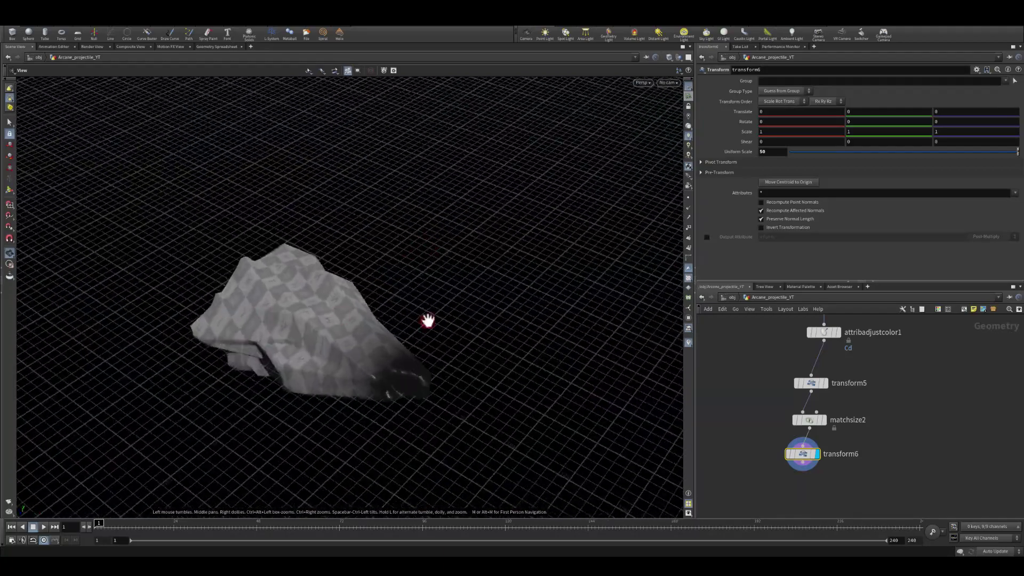
drag(292, 350, 324, 338)
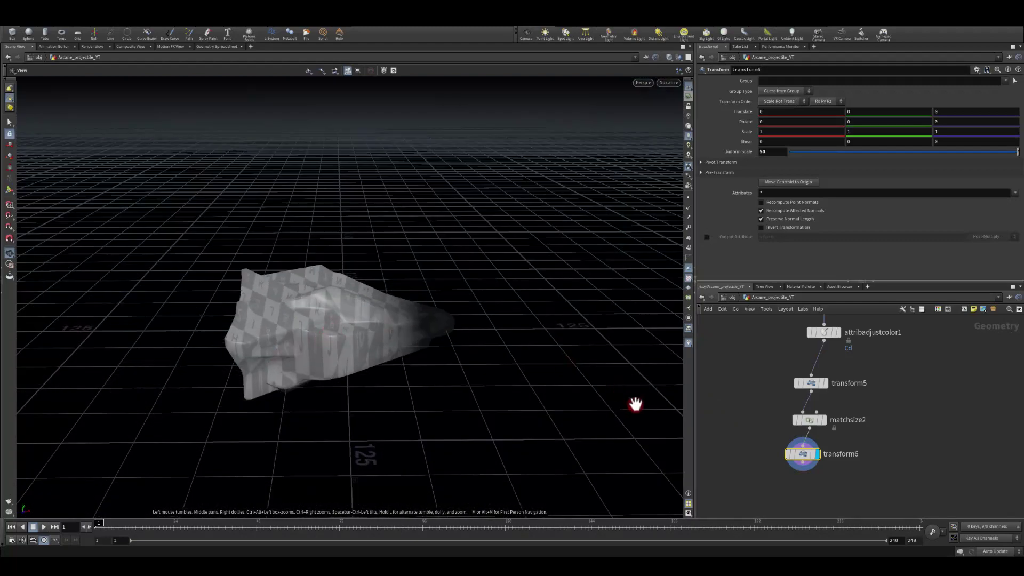
Step: Set transform6's X Scale to 1.5 to stretch the rock along its length
middle_drag(739, 438, 746, 368)
click(809, 392)
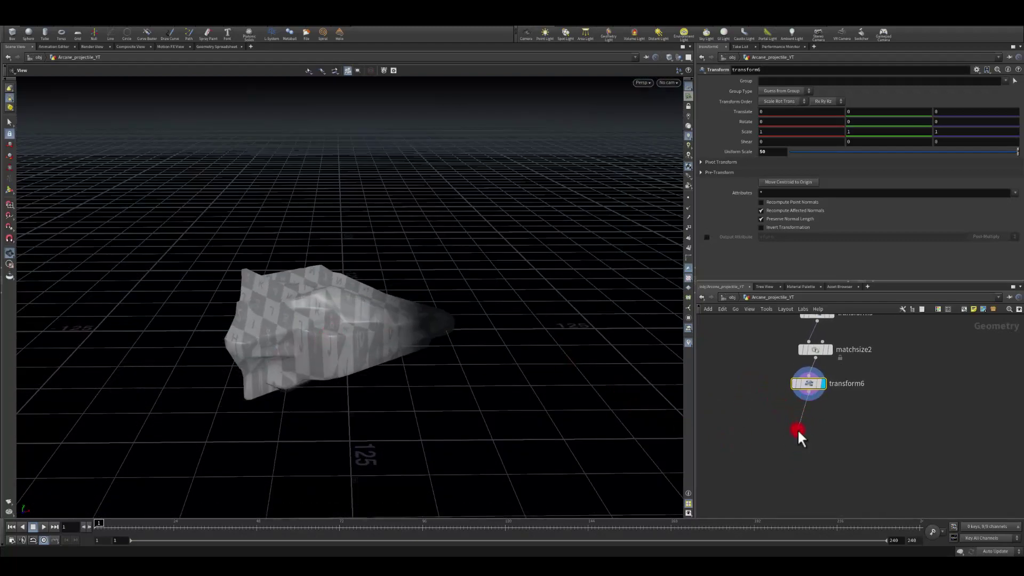
key(Escape)
text(1.5)
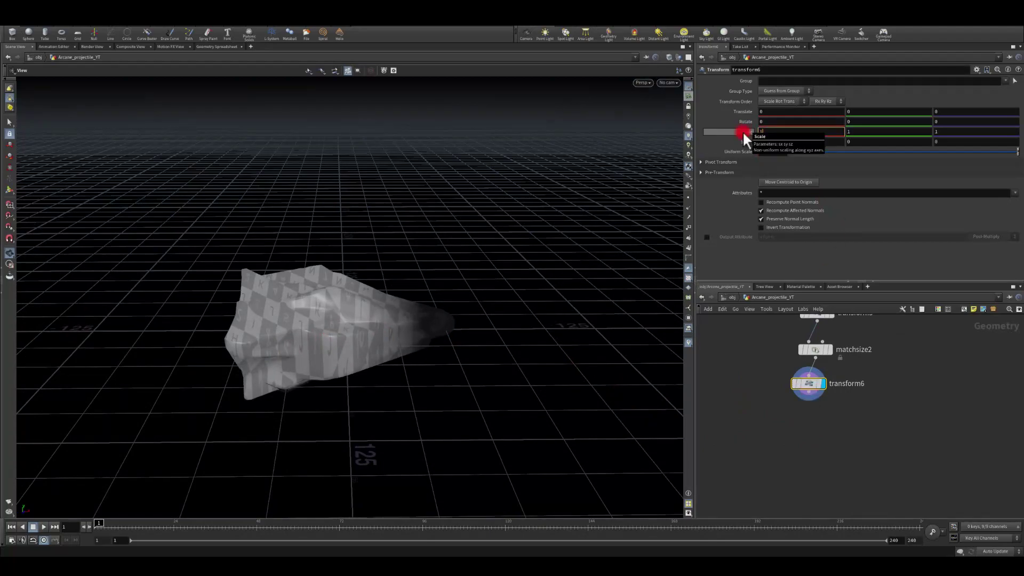
key(Return)
drag(448, 267, 240, 299)
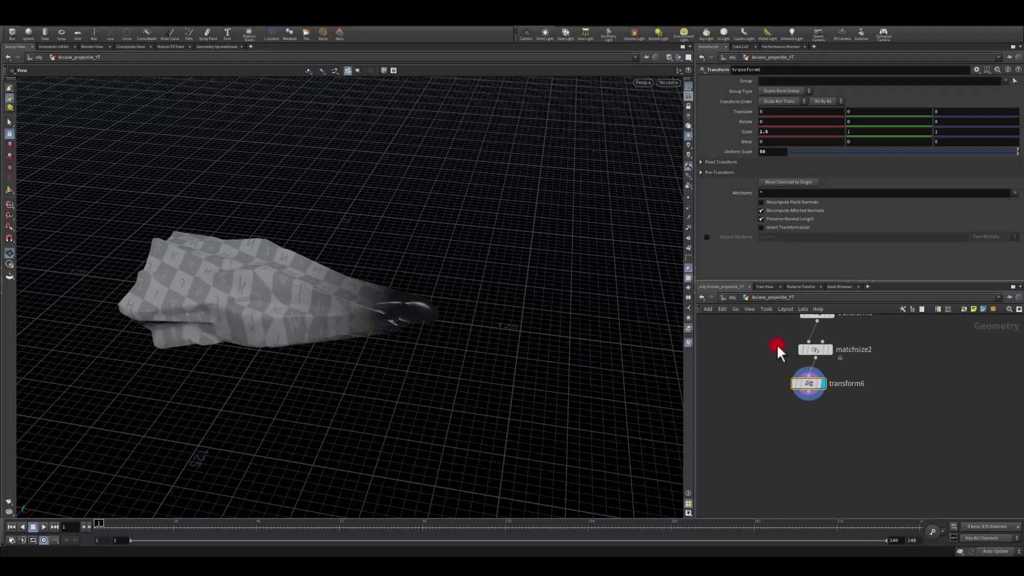
Step: Add a Sphere node beside box1 and connect its output to transform1's input in place of the box
middle_drag(768, 325, 807, 359)
scroll(773, 389, up, 5)
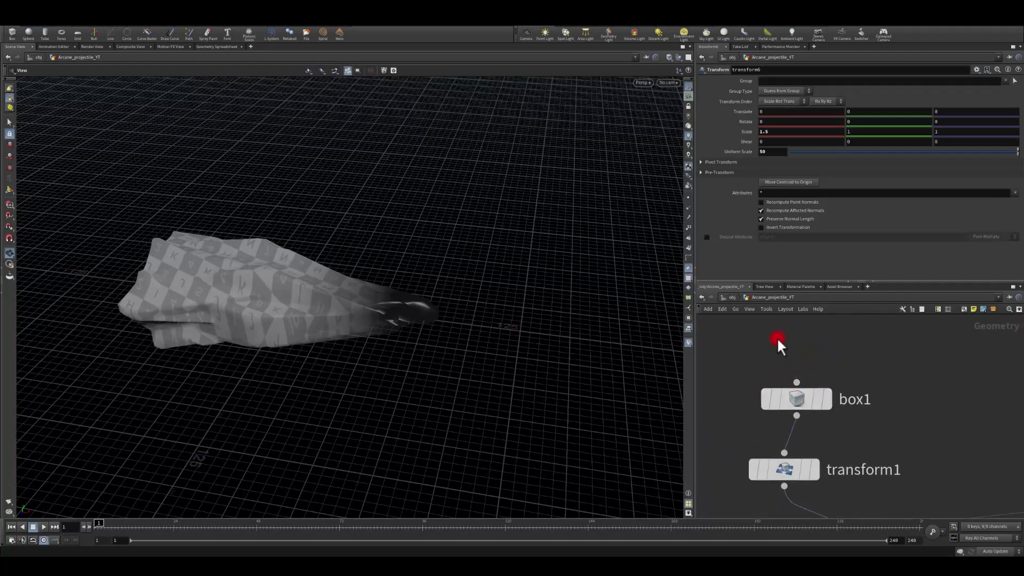
key(Tab)
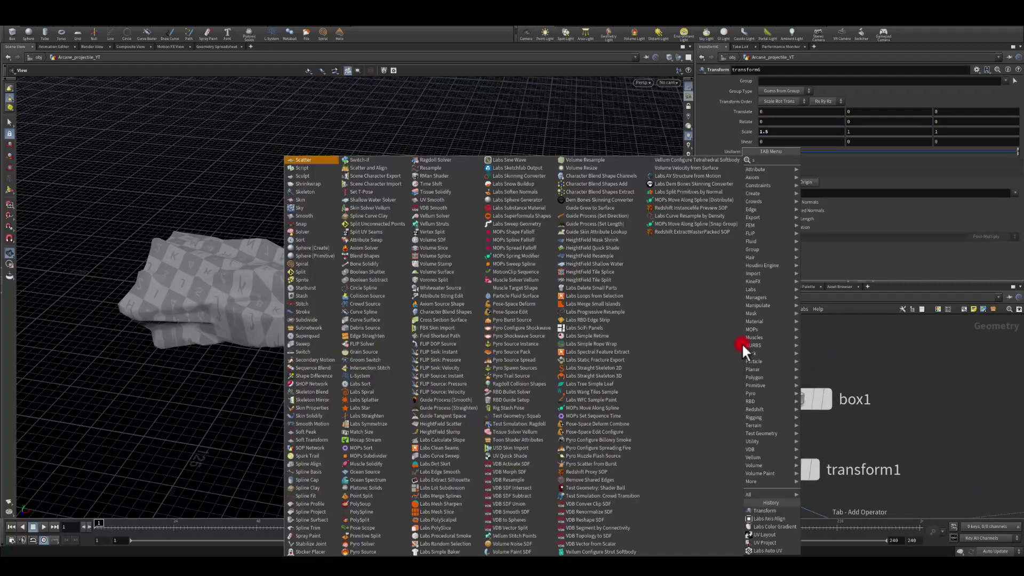
text(sphere)
key(Return)
click(742, 342)
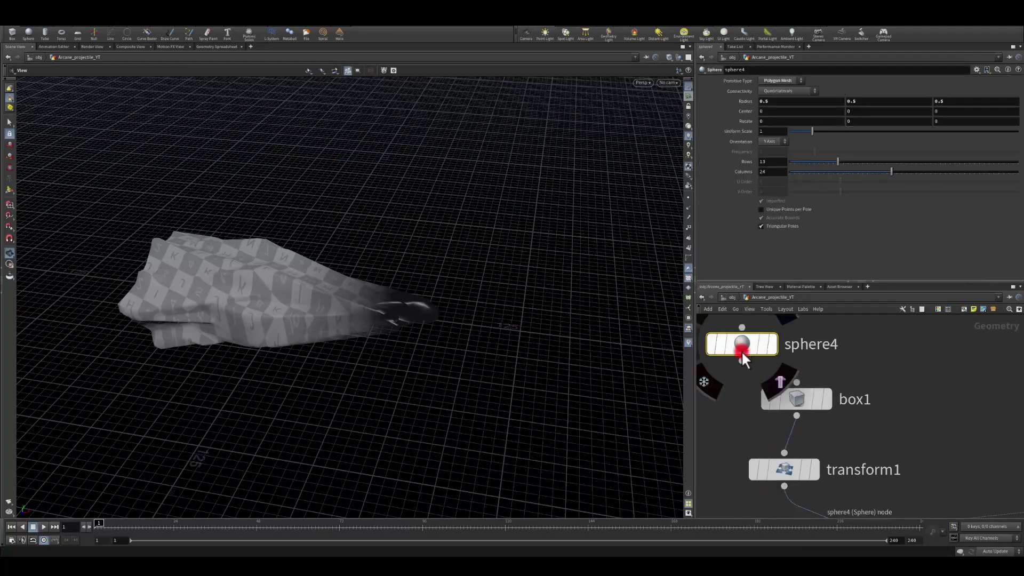
drag(741, 360, 768, 456)
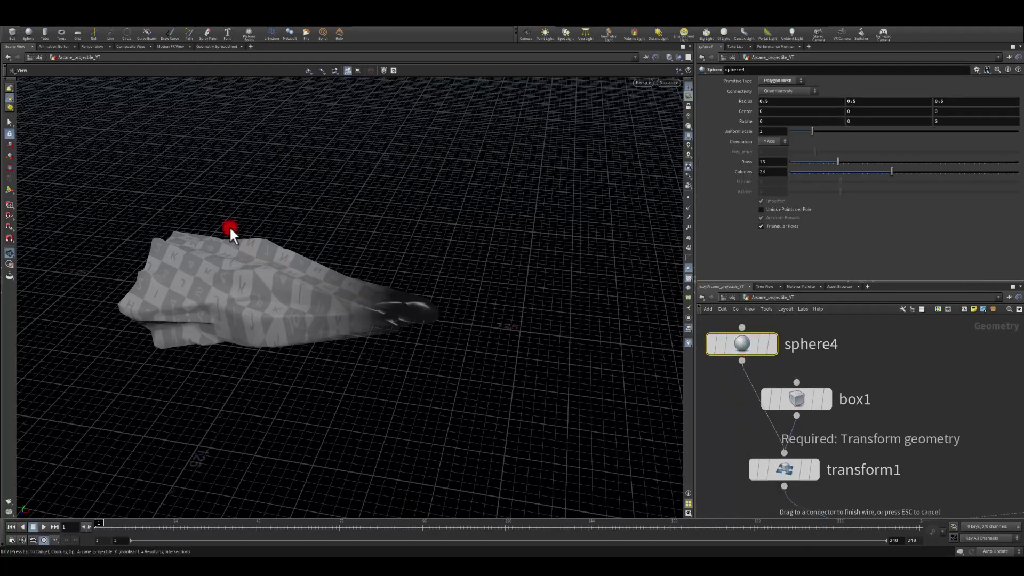
drag(356, 236, 272, 331)
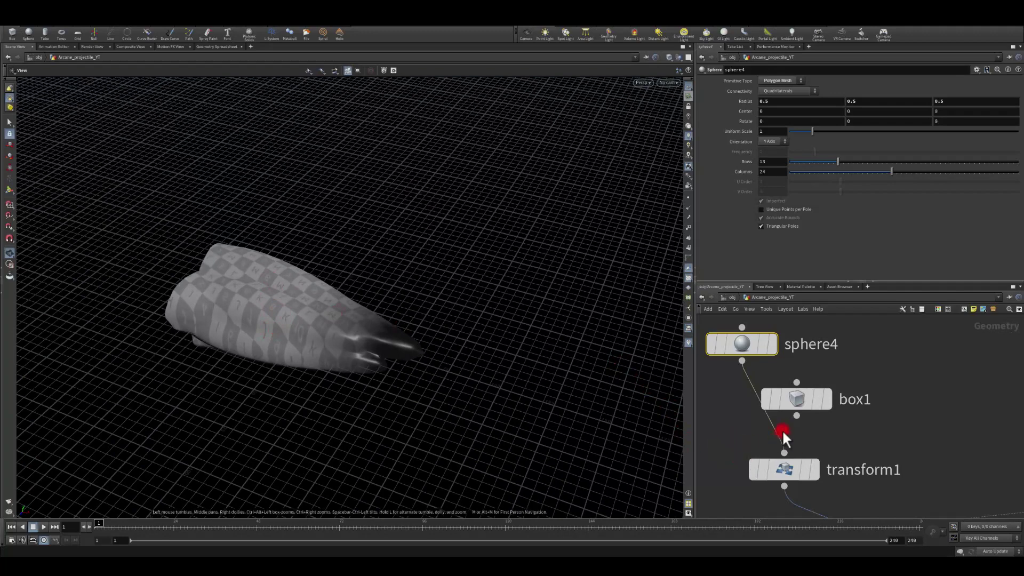
Step: Display the normal1 node, frame its mesh in the viewport and inspect the sphere-based shape from several angles
middle_drag(784, 506, 810, 323)
scroll(806, 428, down, 3)
middle_drag(801, 456, 768, 299)
middle_drag(791, 474, 754, 300)
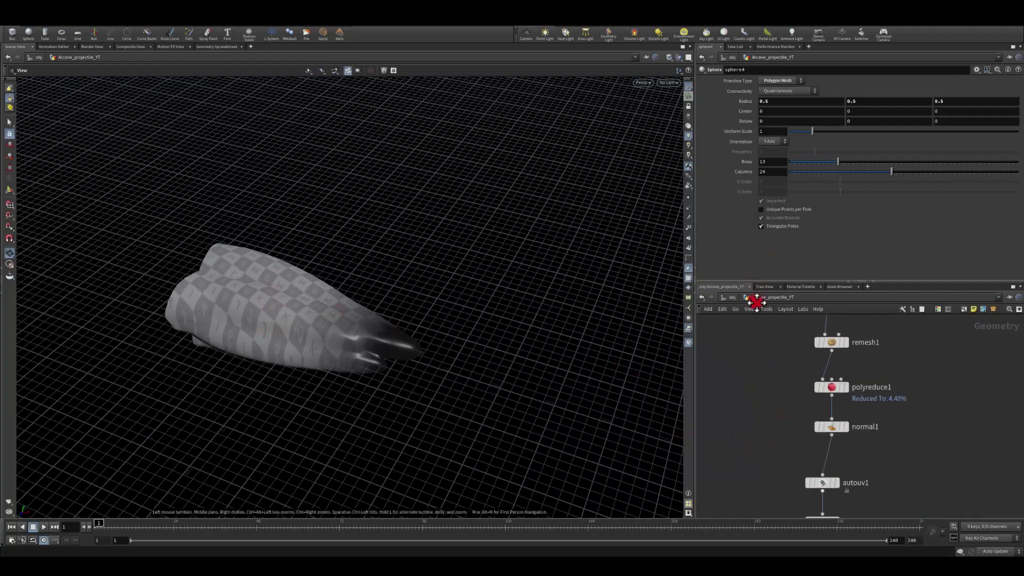
middle_drag(745, 484, 715, 274)
scroll(756, 392, up, 3)
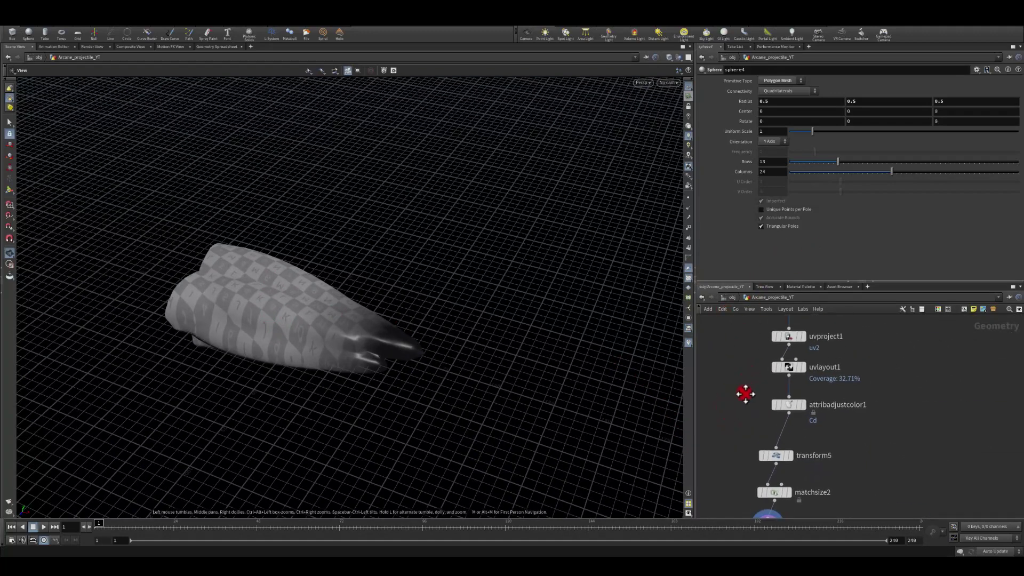
scroll(750, 349, up, 2)
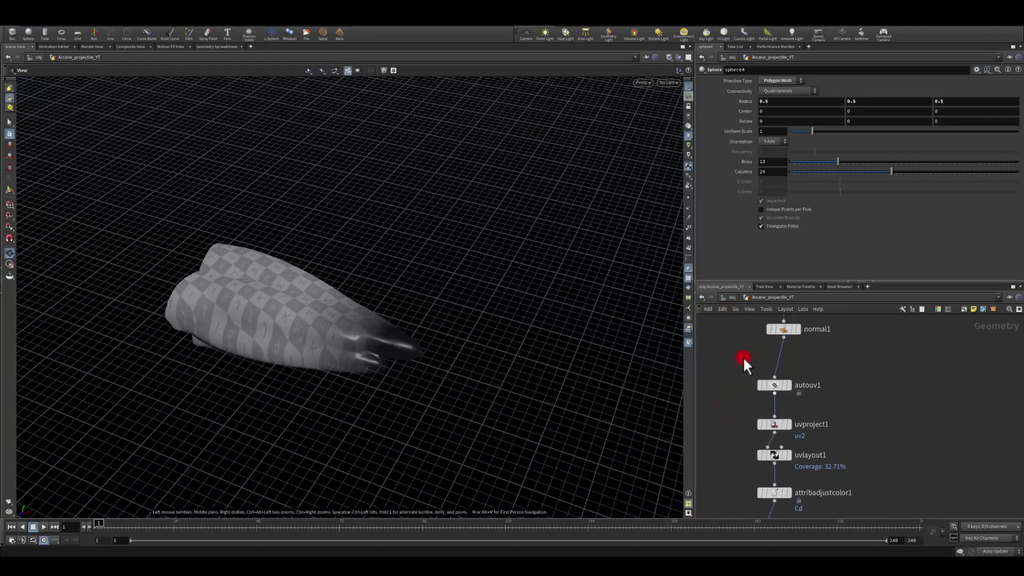
click(800, 331)
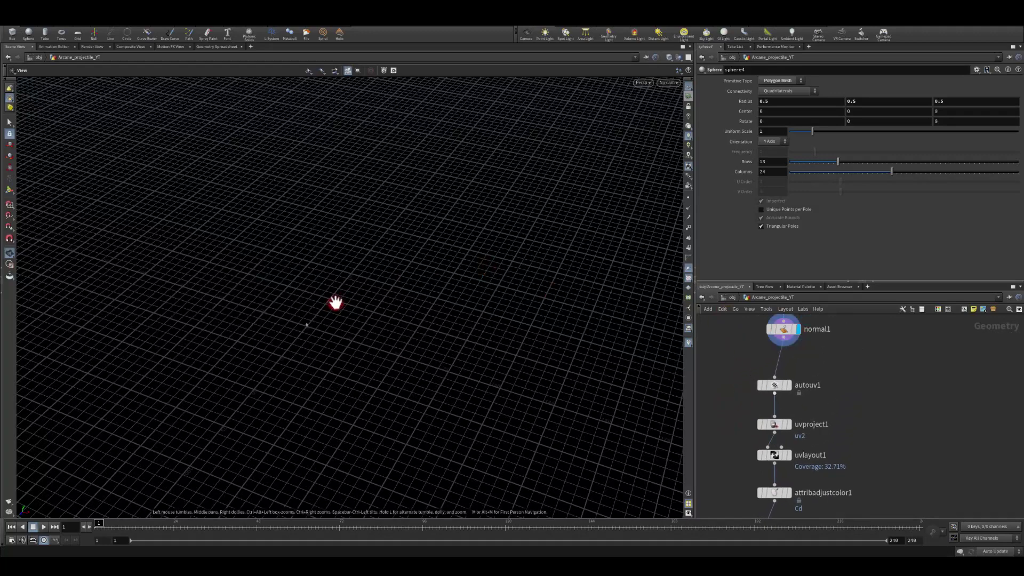
key(f)
drag(392, 309, 363, 295)
right_drag(459, 252, 465, 393)
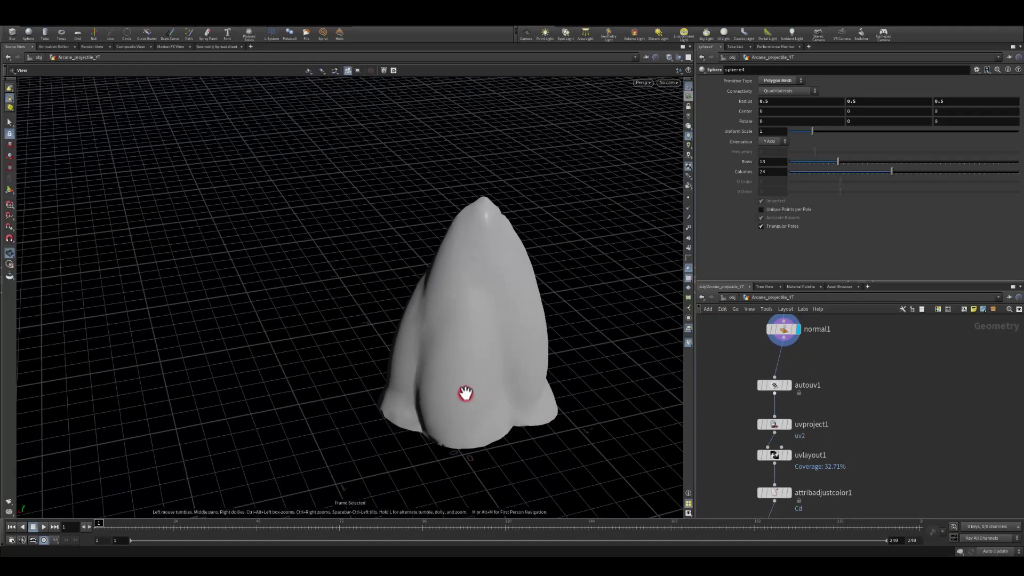
drag(466, 393, 453, 299)
scroll(746, 374, down, 3)
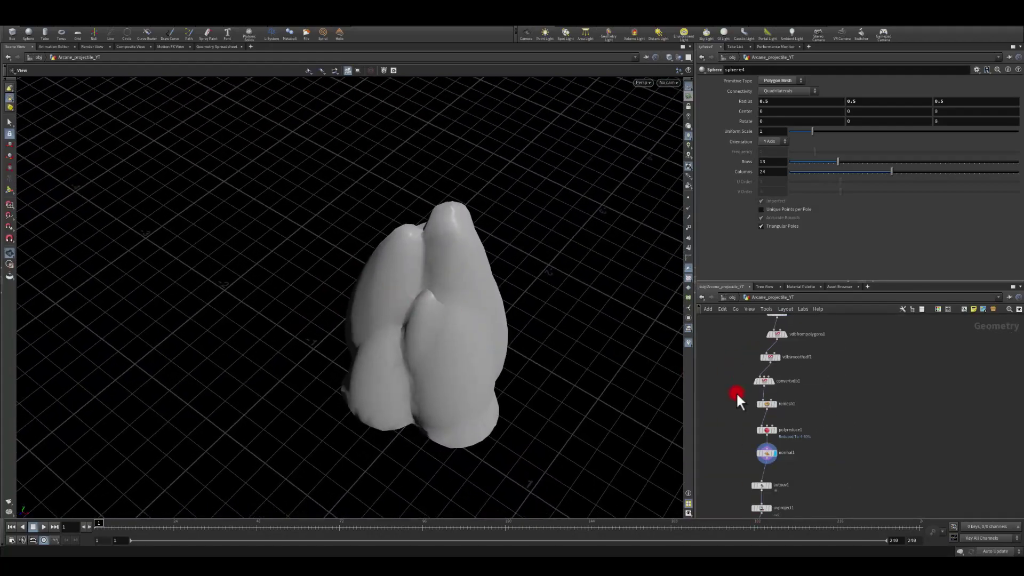
Step: Reconnect box1 to transform1's input in place of sphere4 and inspect the rebuilt rock in the viewport
middle_drag(736, 394, 784, 512)
middle_drag(784, 363, 782, 509)
scroll(784, 388, up, 1)
middle_drag(785, 402, 794, 354)
scroll(781, 434, up, 3)
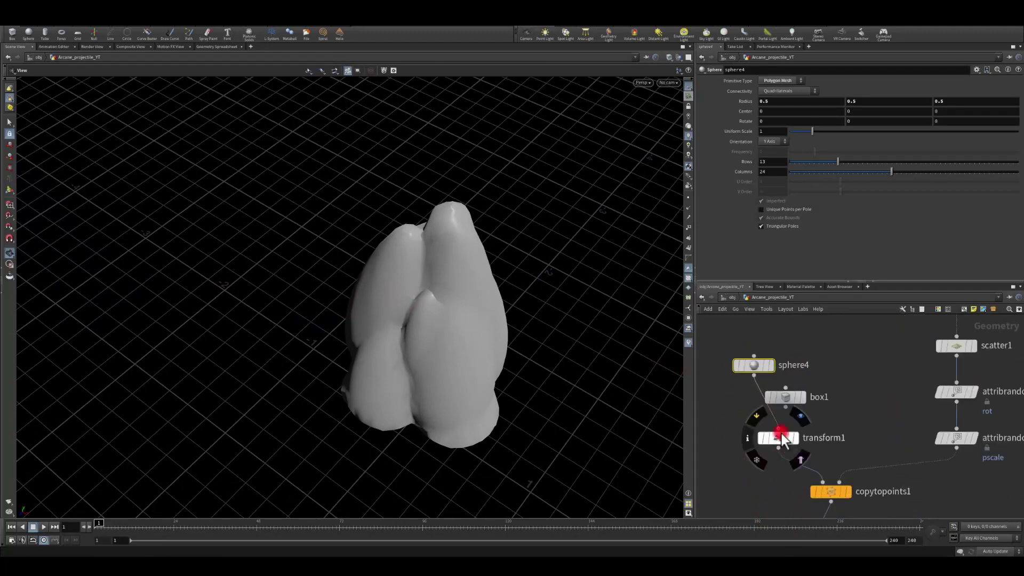
drag(779, 431, 733, 419)
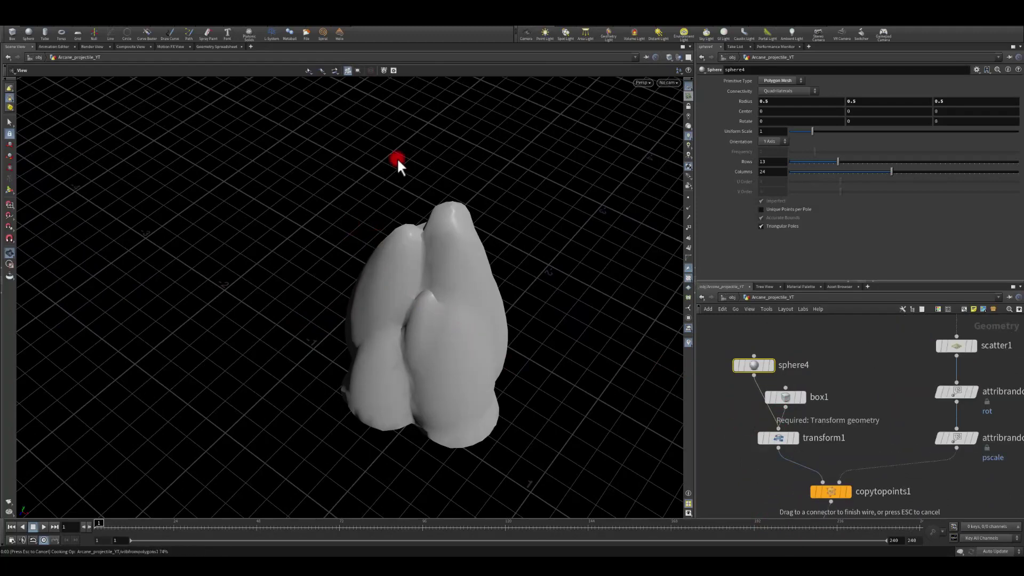
drag(309, 229, 416, 330)
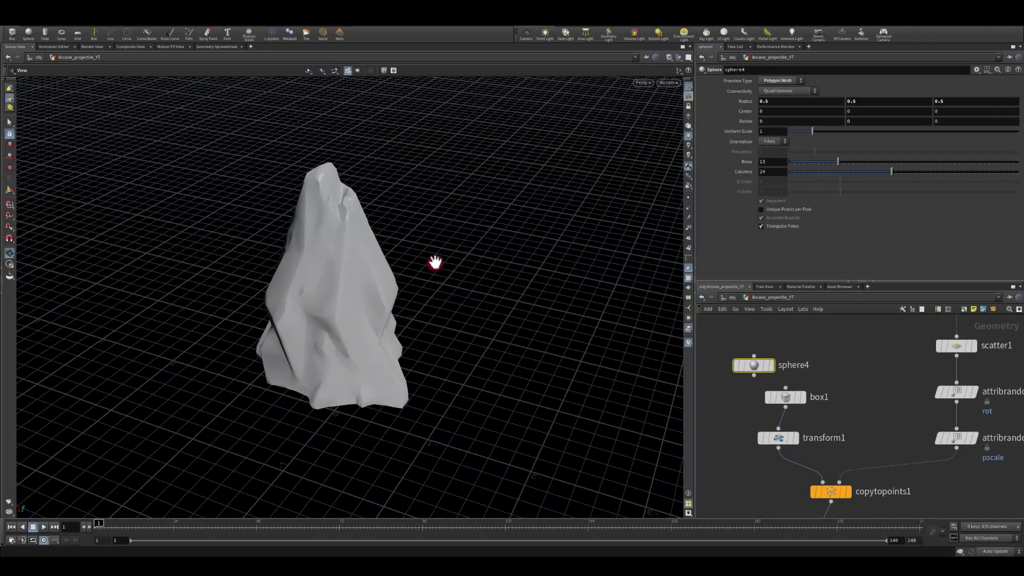
Step: Follow the node chain from transform1 down past the Boolean and VDB nodes to normal1
mouse_move(750, 366)
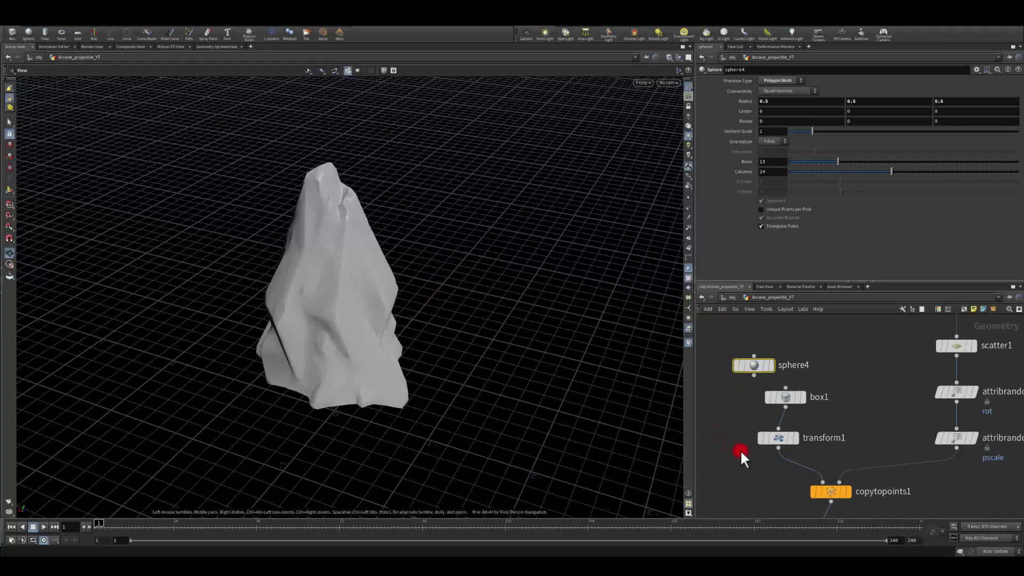
middle_drag(784, 472, 773, 397)
scroll(774, 400, down, 4)
middle_drag(752, 501, 743, 420)
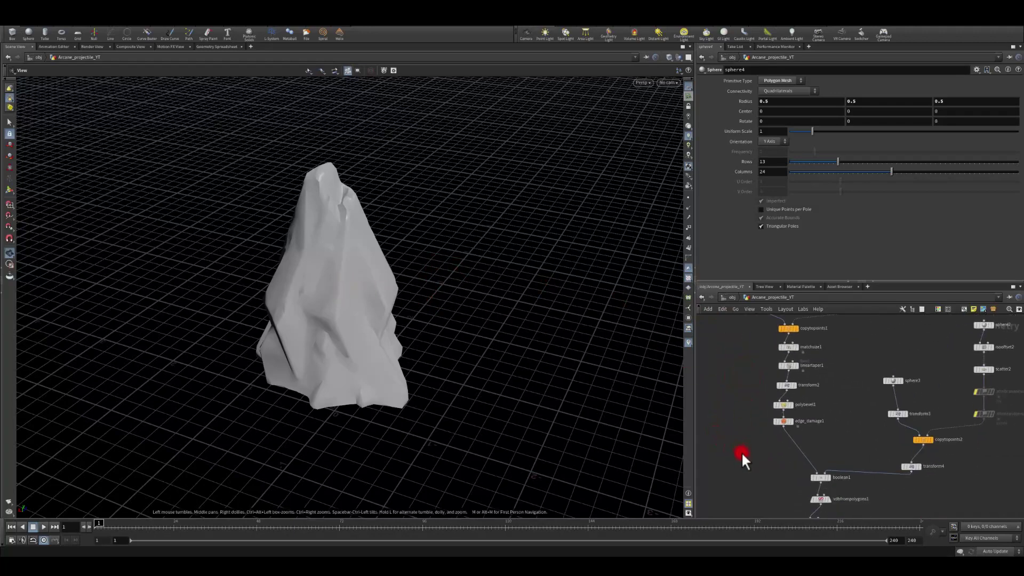
middle_drag(739, 514, 743, 377)
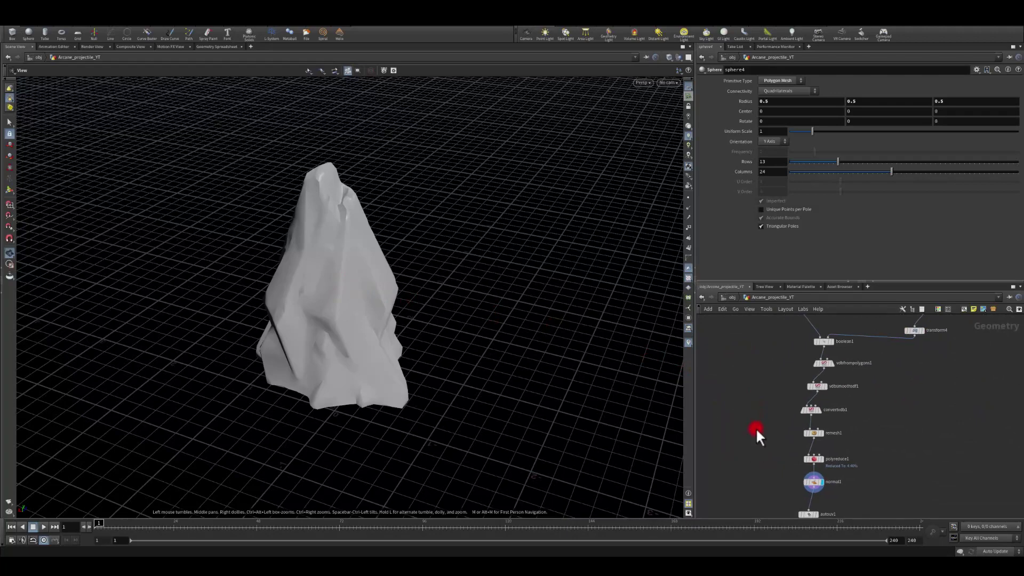